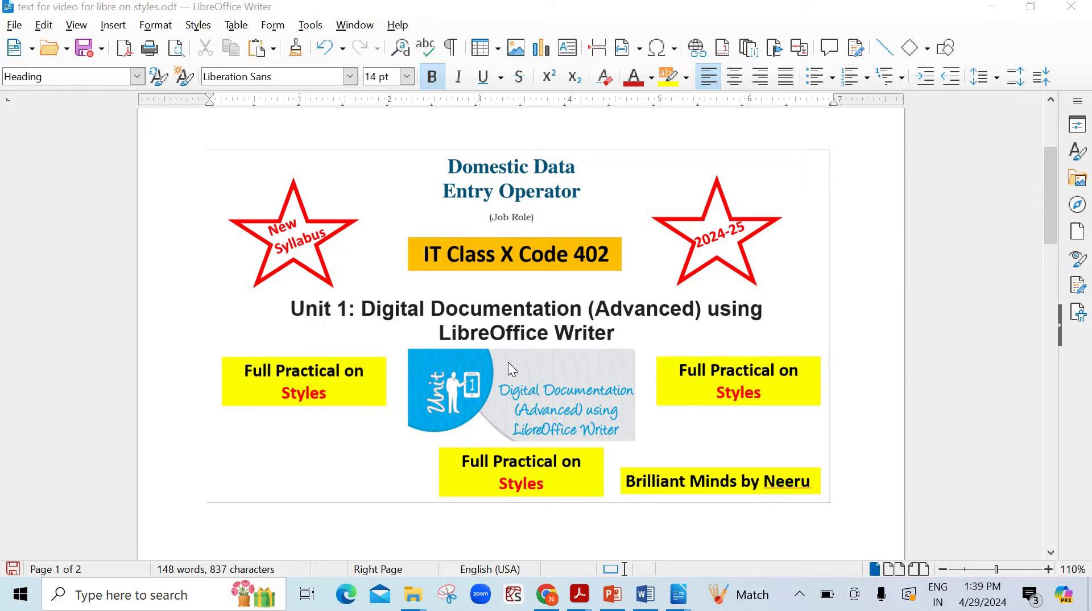
Scroll down to bring the 'CBSE Syllabus 2025 for Class 10' section into view
{"action": "scroll", "coordinate": [512, 368], "scroll_direction": "down", "scroll_amount": 10}
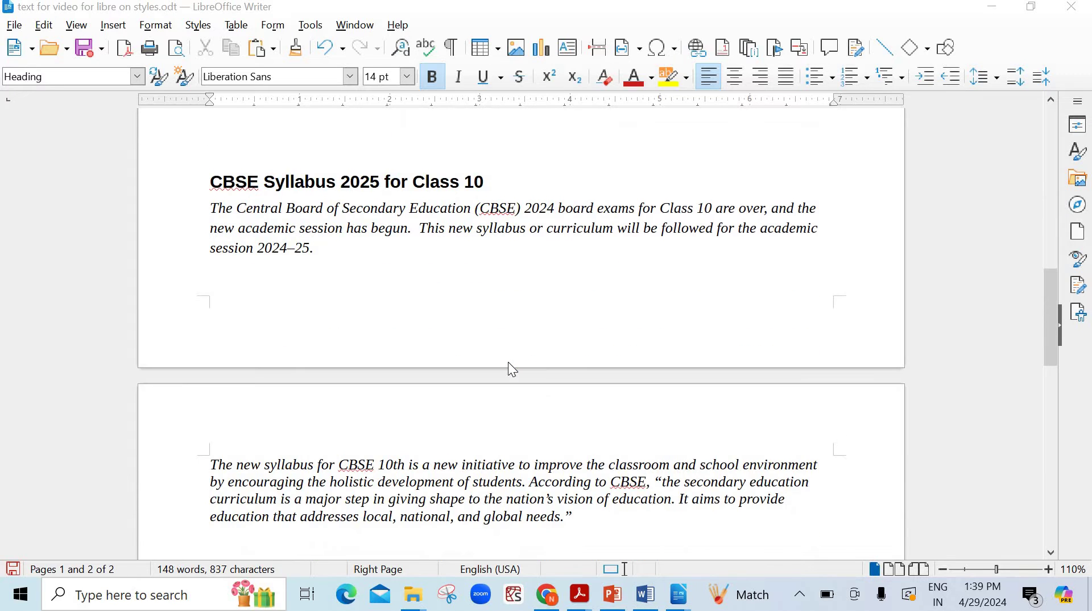
{"action": "scroll", "coordinate": [511, 368], "scroll_direction": "down", "scroll_amount": 2}
{"action": "scroll", "coordinate": [511, 368], "scroll_direction": "up", "scroll_amount": 2}
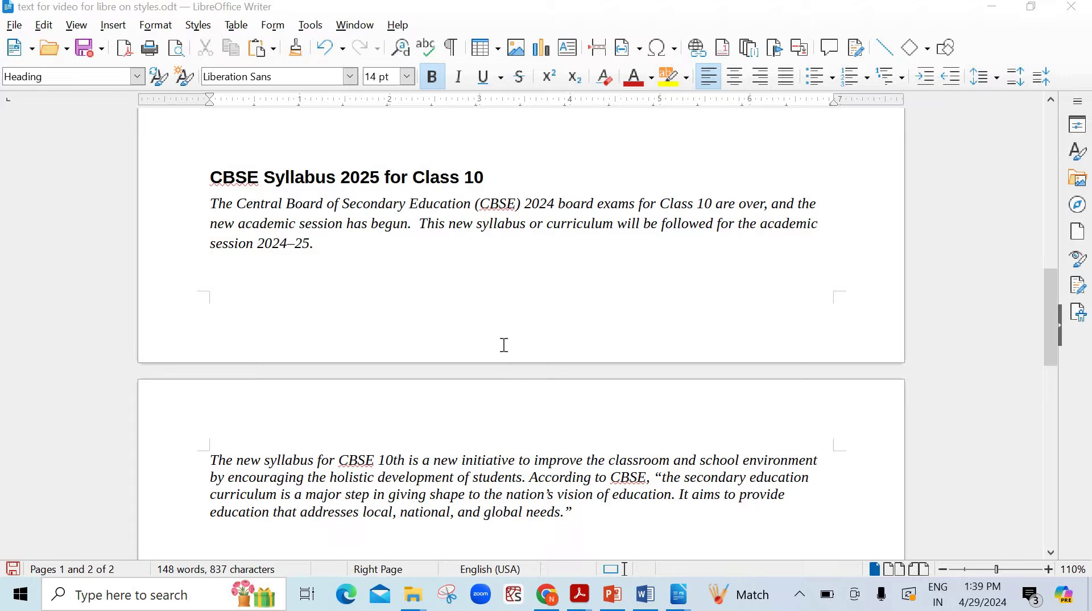
Open the Styles sidebar deck through Styles > Manage Styles
{"action": "left_click", "coordinate": [191, 32]}
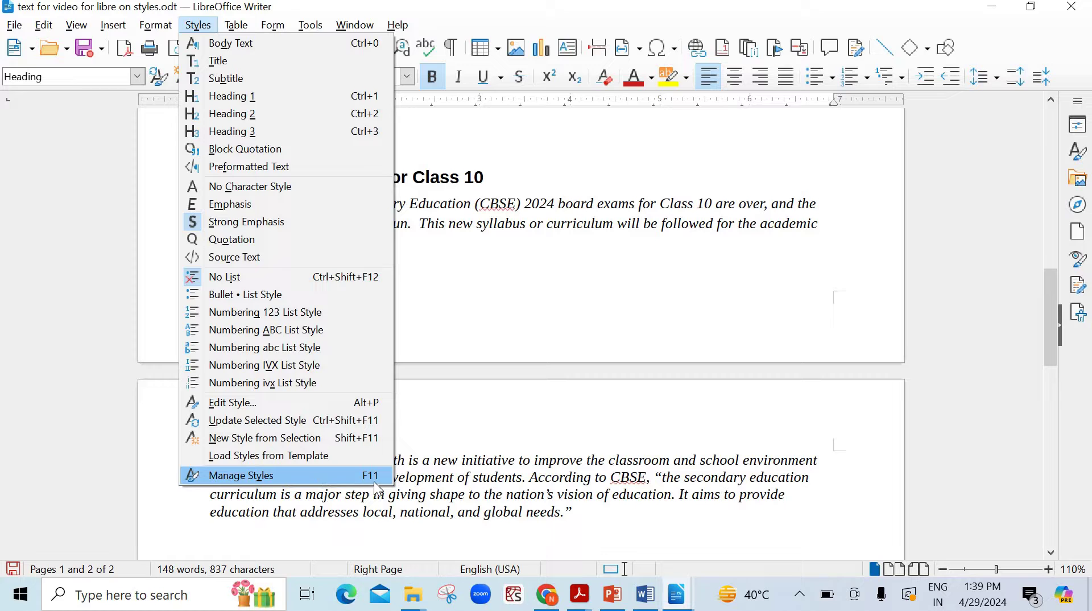
{"action": "left_click", "coordinate": [331, 476]}
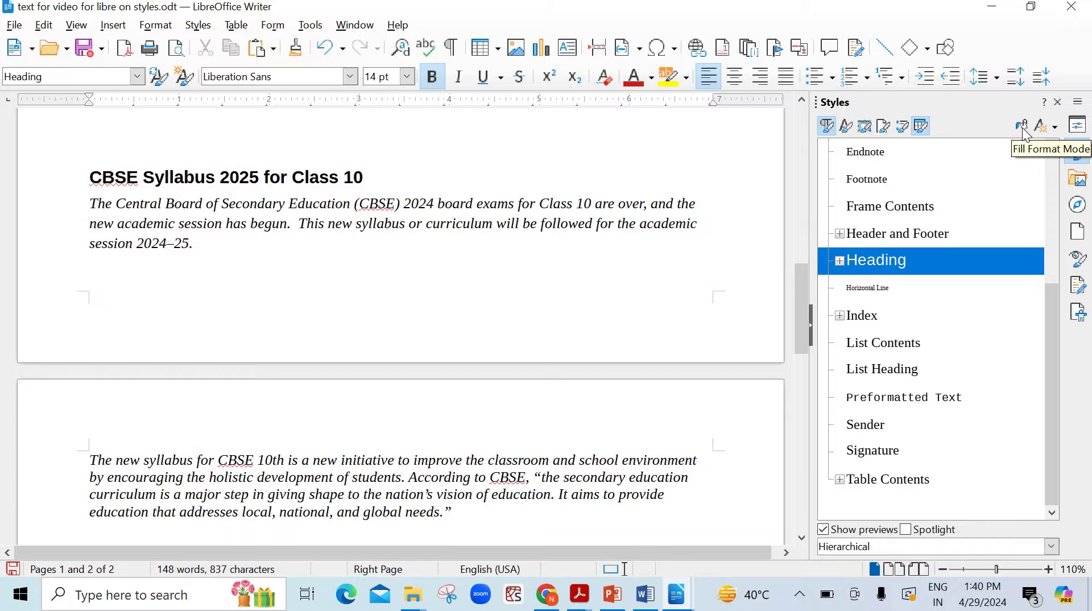
{"action": "left_click", "coordinate": [1023, 126]}
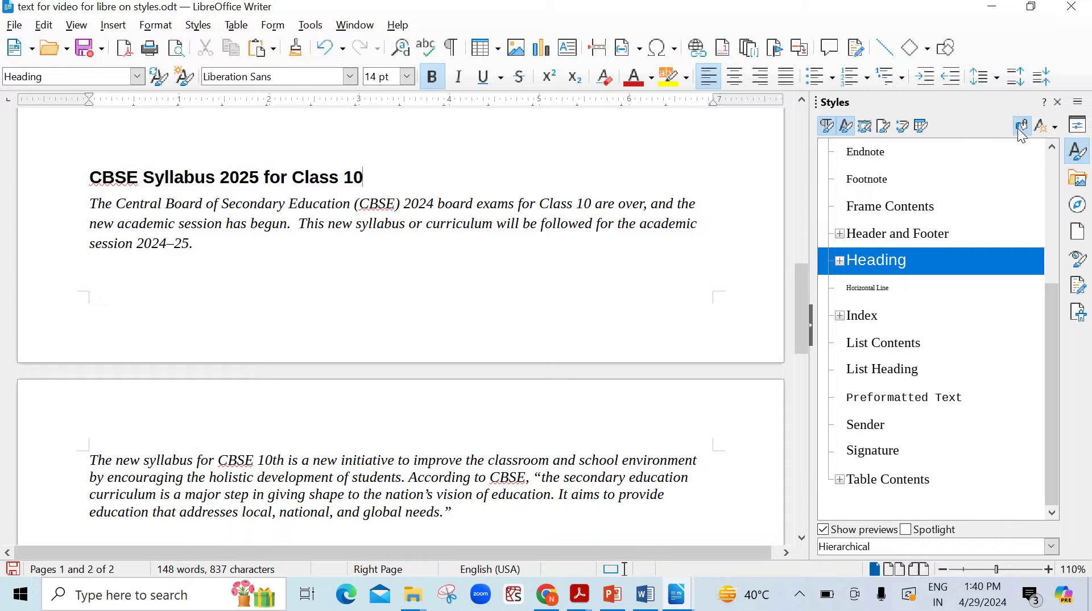
{"action": "key", "text": "Escape"}
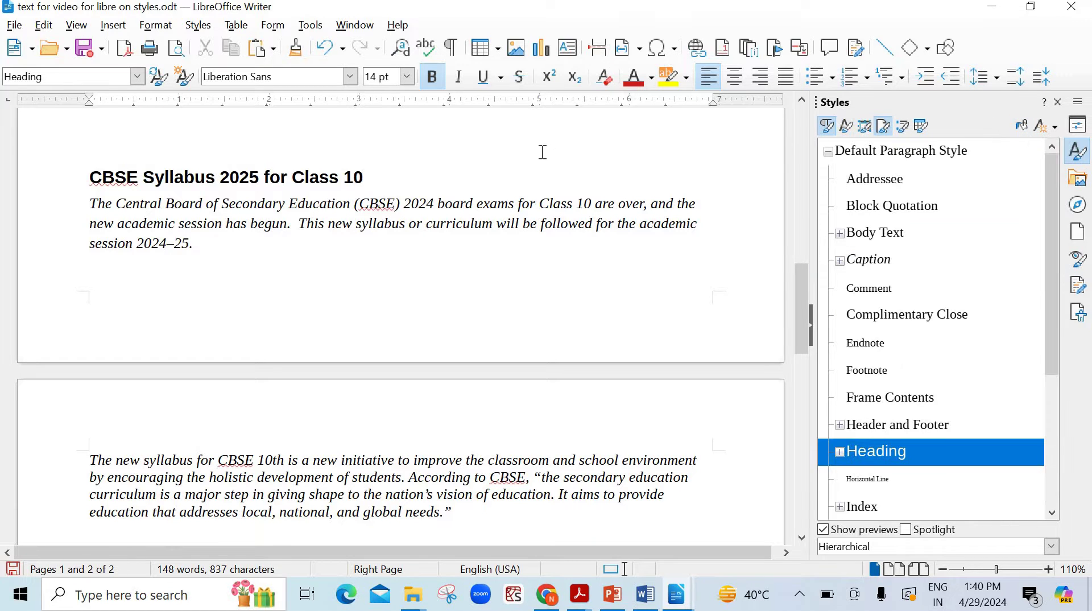
{"action": "left_click", "coordinate": [1016, 128]}
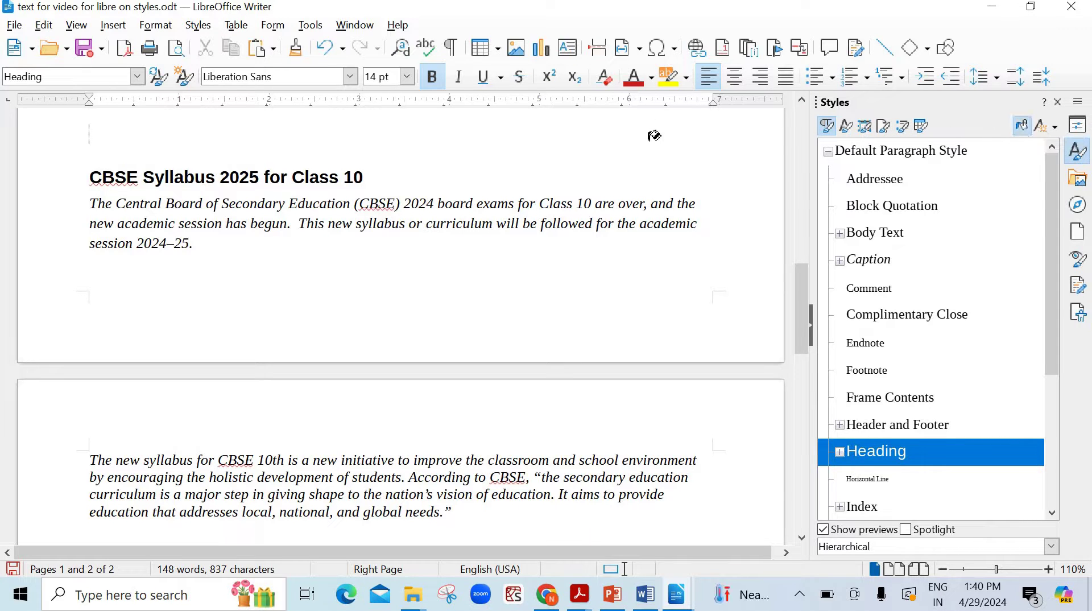
{"action": "key", "text": "Escape"}
{"action": "left_click", "coordinate": [1048, 129]}
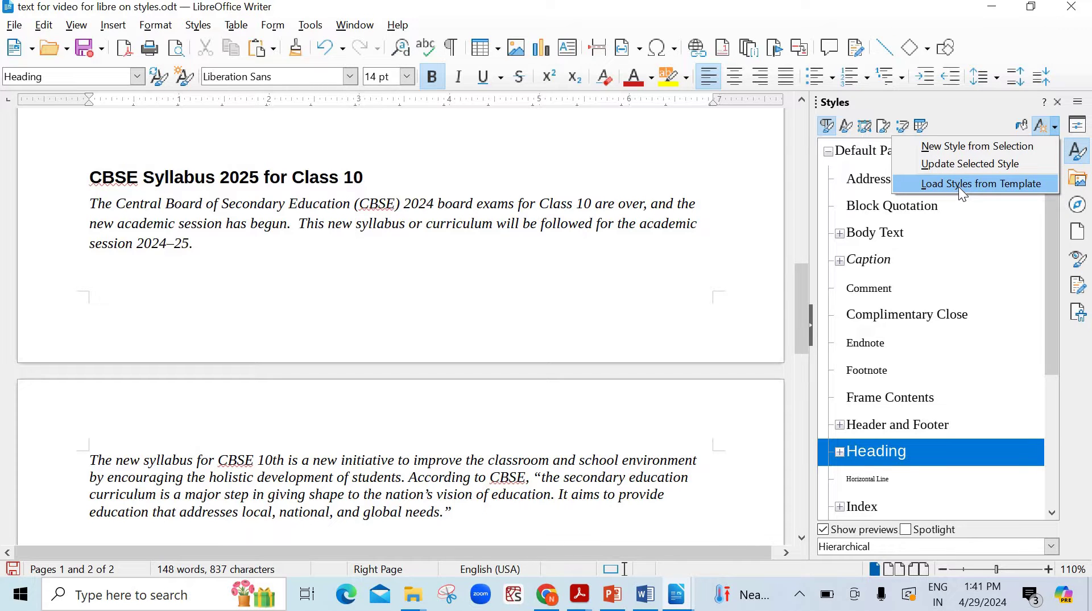
{"action": "left_click", "coordinate": [488, 271]}
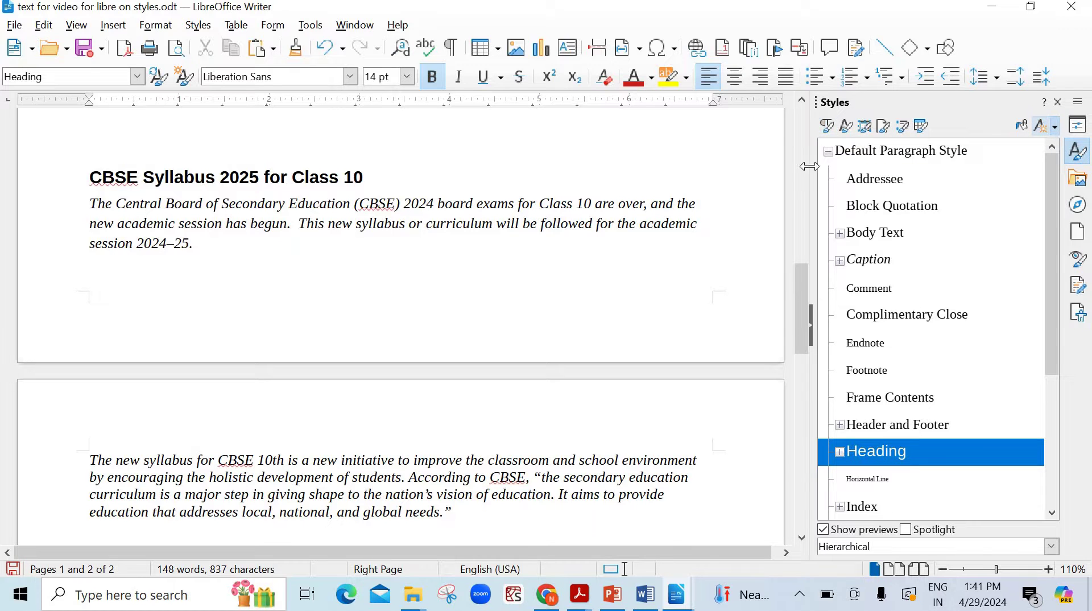
{"action": "left_click", "coordinate": [830, 152]}
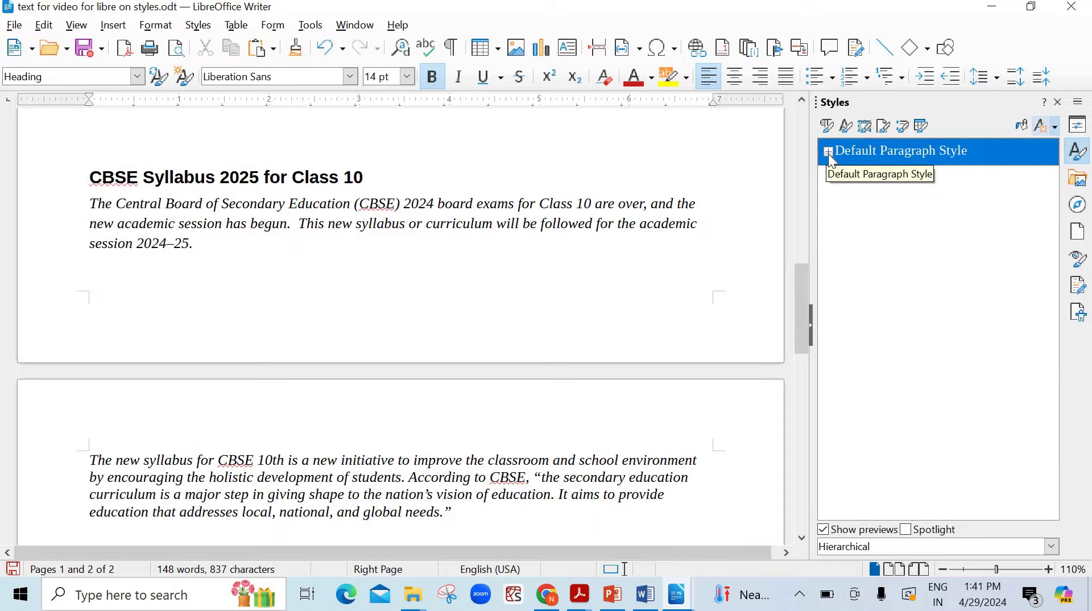
{"action": "left_click", "coordinate": [829, 152]}
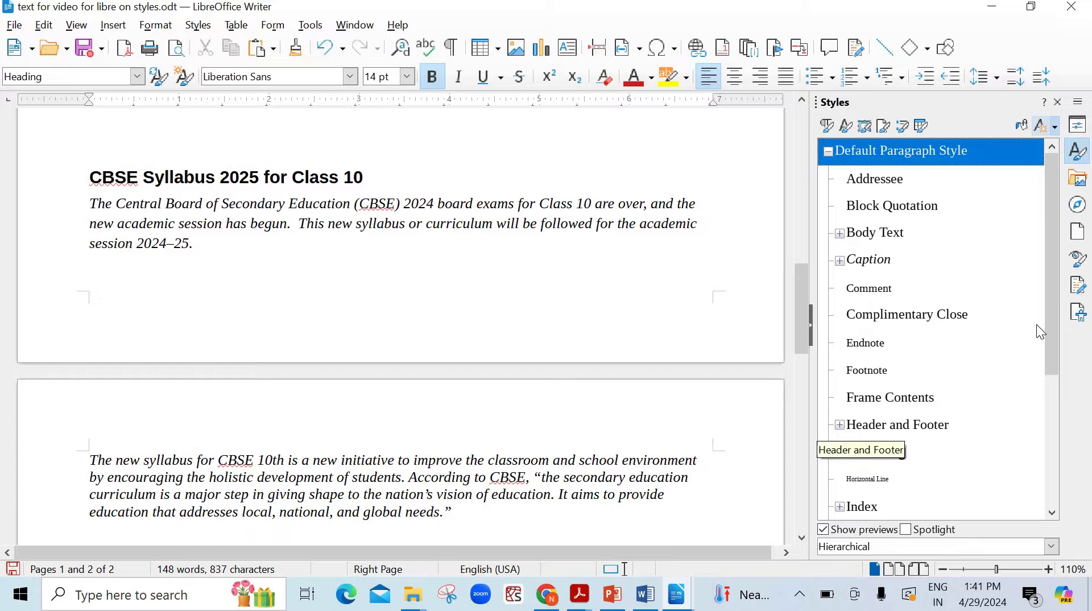
{"action": "scroll", "coordinate": [1060, 350], "scroll_direction": "down", "scroll_amount": 3}
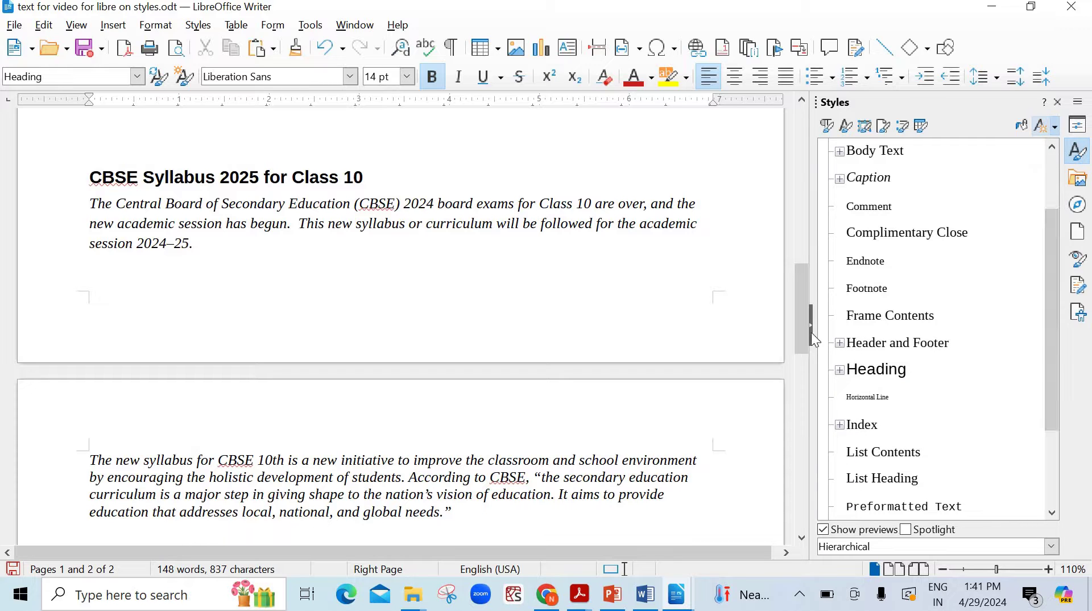
{"action": "left_click_drag", "start_coordinate": [1045, 314], "coordinate": [1033, 245]}
Select the 'CBSE Syllabus 2025 for Class 10' heading and expand the Body Text and Heading style groups
{"action": "left_click_drag", "start_coordinate": [92, 175], "coordinate": [373, 173]}
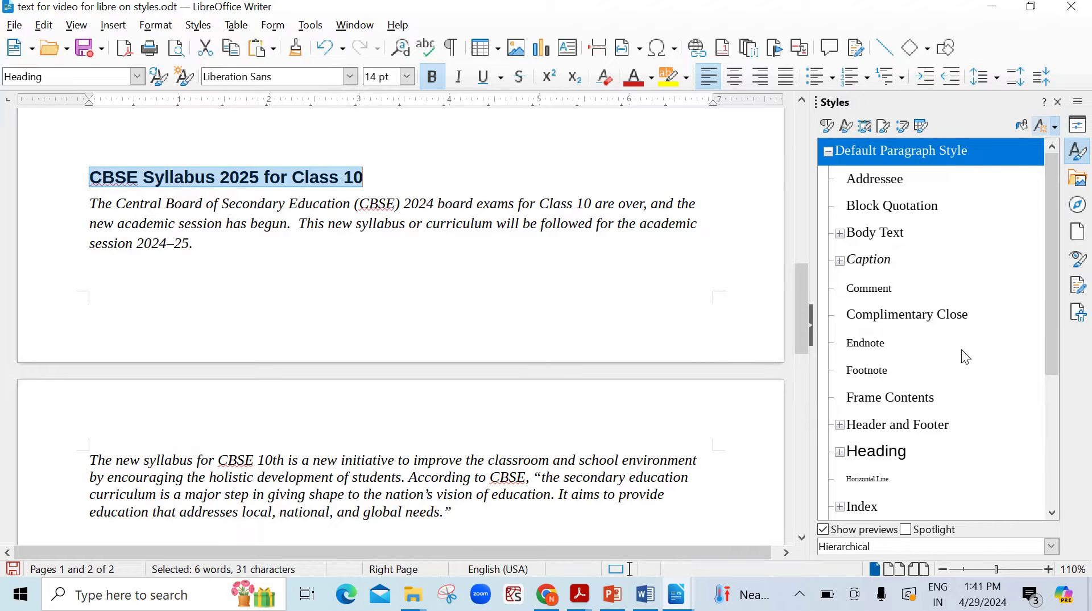
{"action": "left_click", "coordinate": [841, 234]}
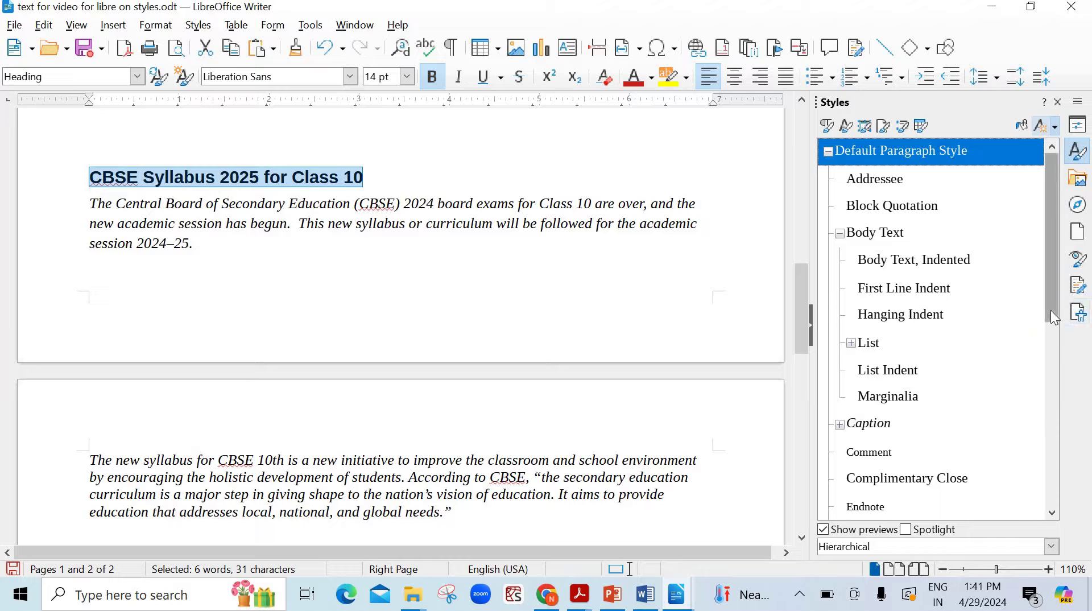
{"action": "left_click_drag", "start_coordinate": [1058, 348], "coordinate": [1059, 437]}
{"action": "left_click", "coordinate": [840, 398]}
{"action": "left_click_drag", "start_coordinate": [1057, 324], "coordinate": [1057, 382]}
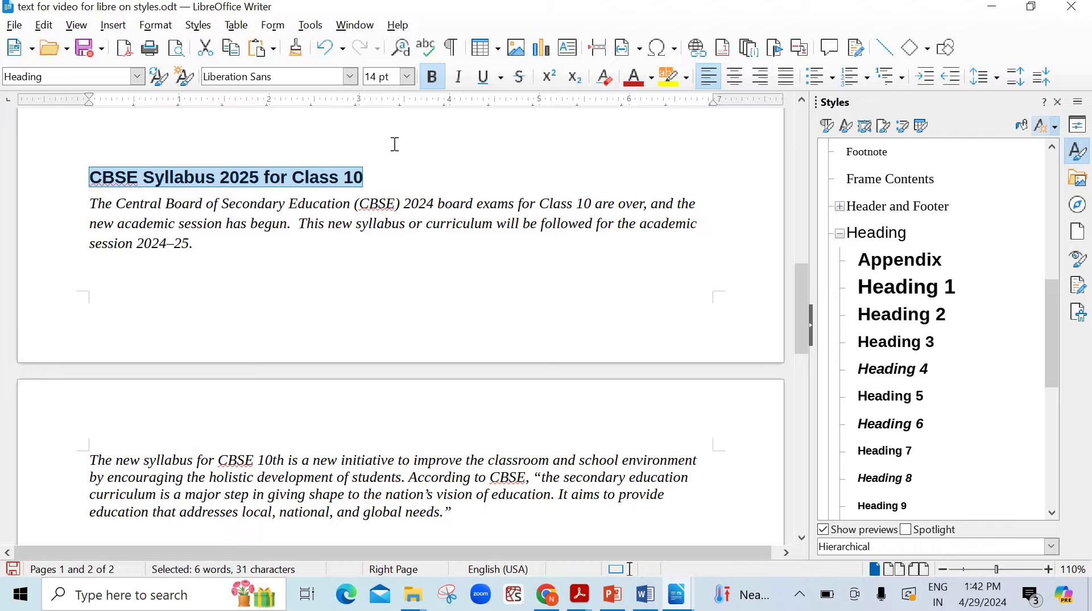
Try Heading 1, 2, 3, 5 and Title on the heading, settling on Subtitle
{"action": "double_click", "coordinate": [881, 283]}
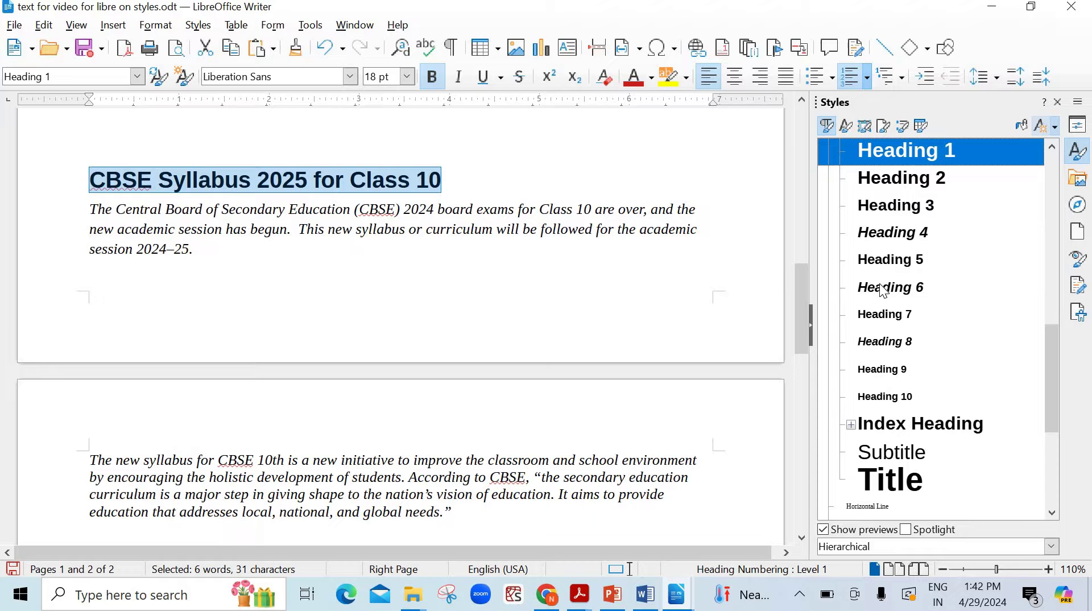
{"action": "double_click", "coordinate": [909, 178]}
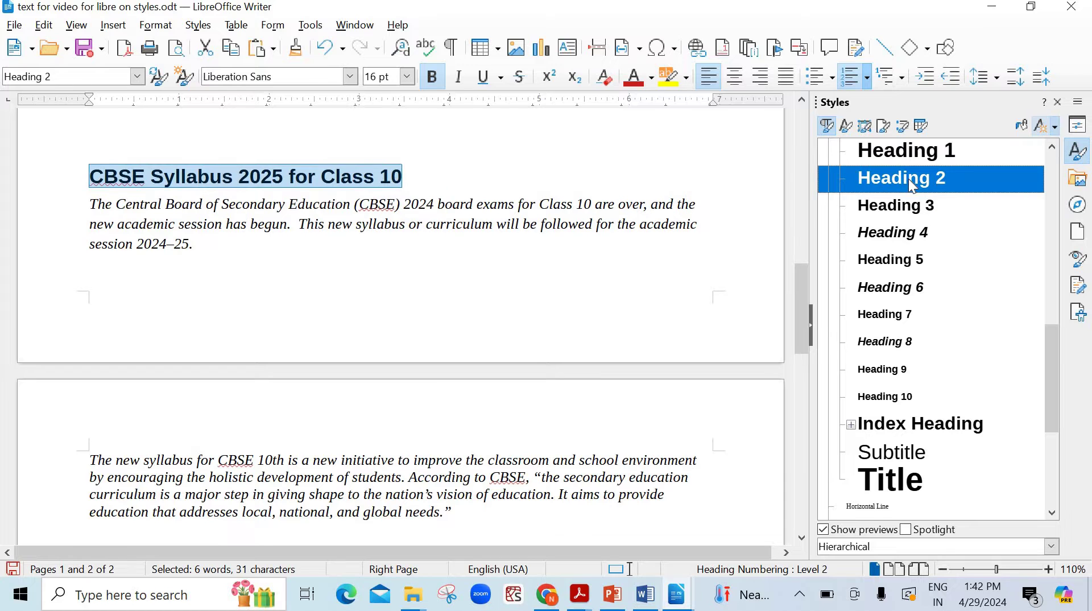
{"action": "double_click", "coordinate": [910, 191]}
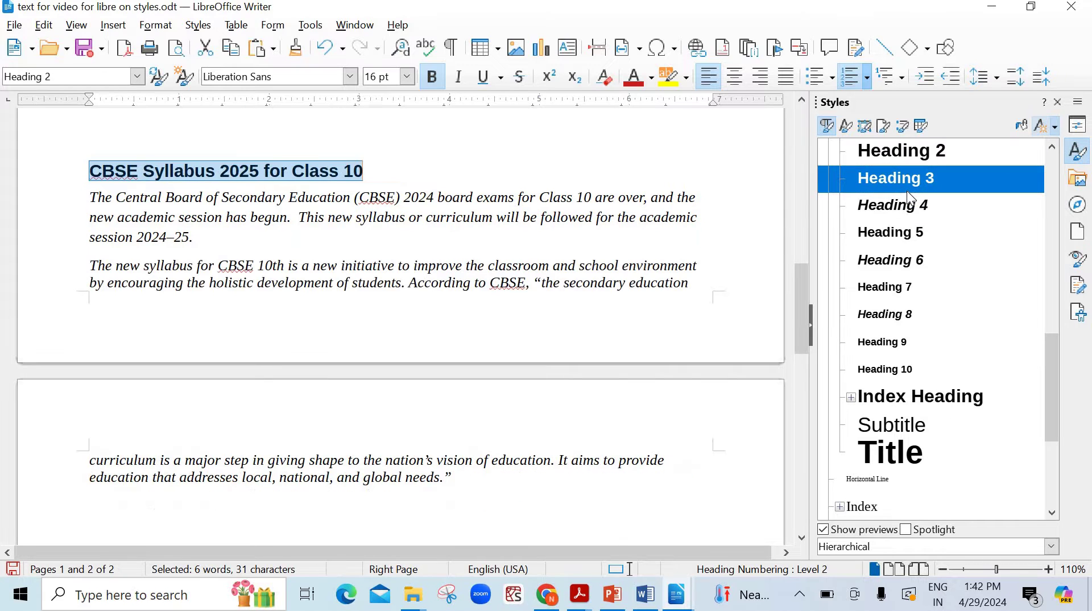
{"action": "double_click", "coordinate": [900, 209]}
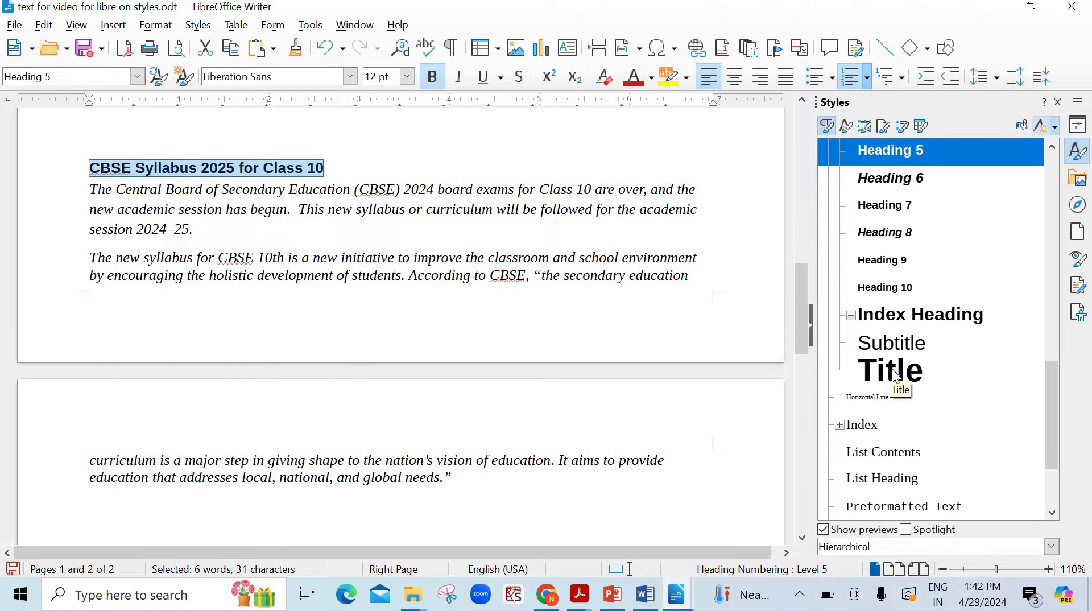
{"action": "double_click", "coordinate": [894, 375]}
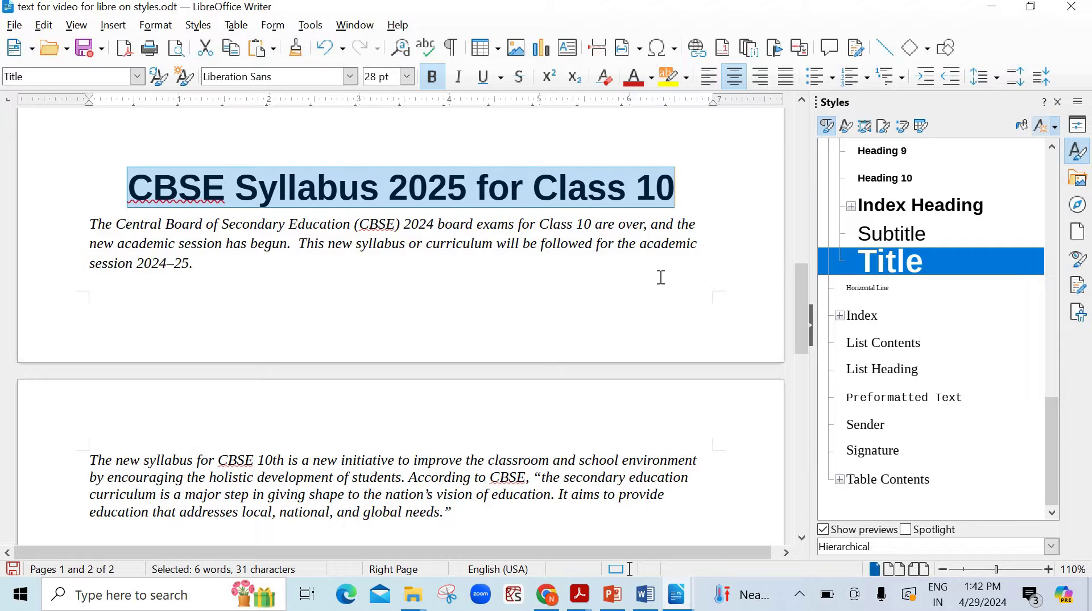
{"action": "double_click", "coordinate": [878, 232]}
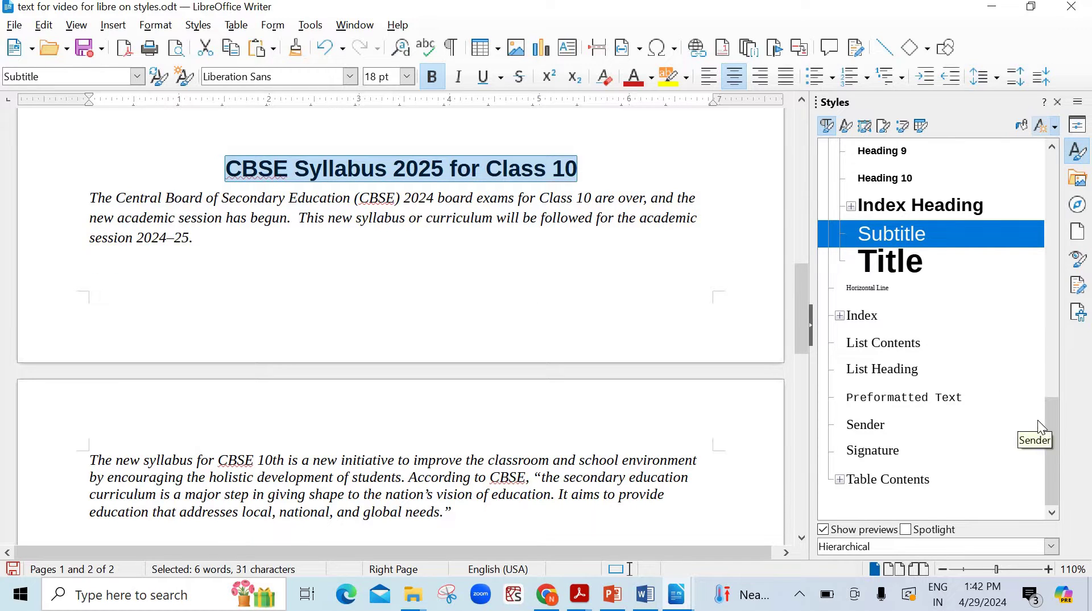
{"action": "scroll", "coordinate": [1052, 404], "scroll_direction": "up", "scroll_amount": 10}
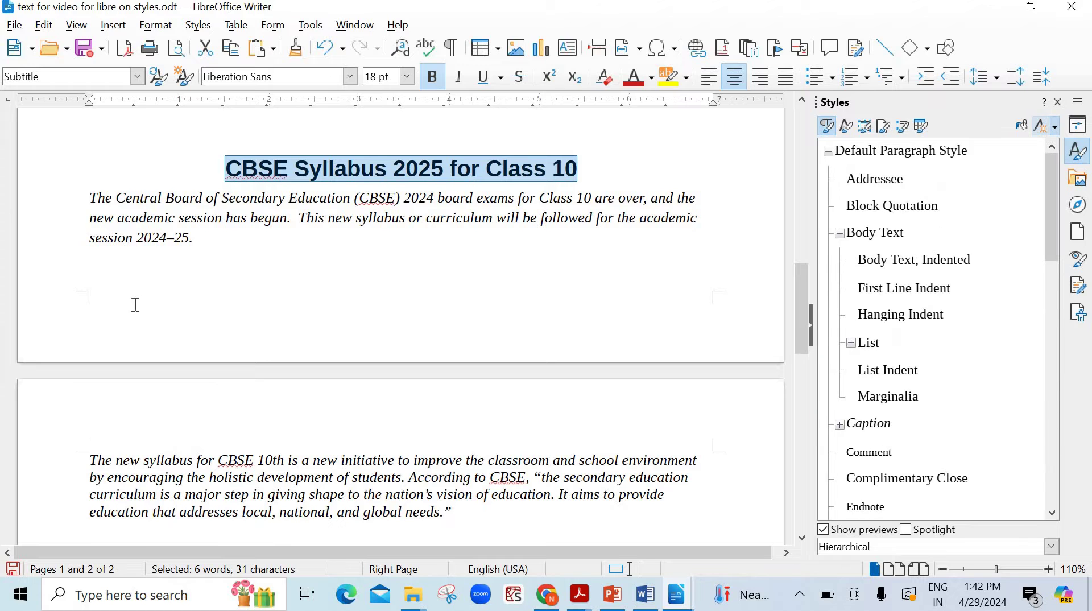
Select the page-2 syllabus paragraph and try First Line Indent, then a hanging indent
{"action": "left_click_drag", "start_coordinate": [90, 199], "coordinate": [209, 248]}
{"action": "left_click_drag", "start_coordinate": [93, 458], "coordinate": [541, 526]}
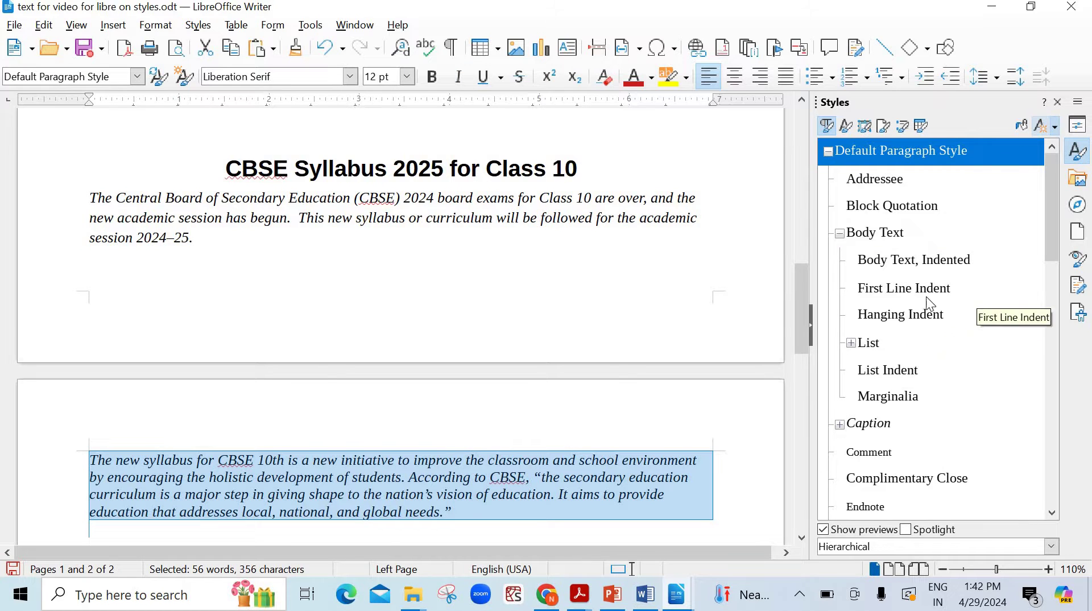
{"action": "left_click", "coordinate": [892, 290]}
{"action": "double_click", "coordinate": [893, 291]}
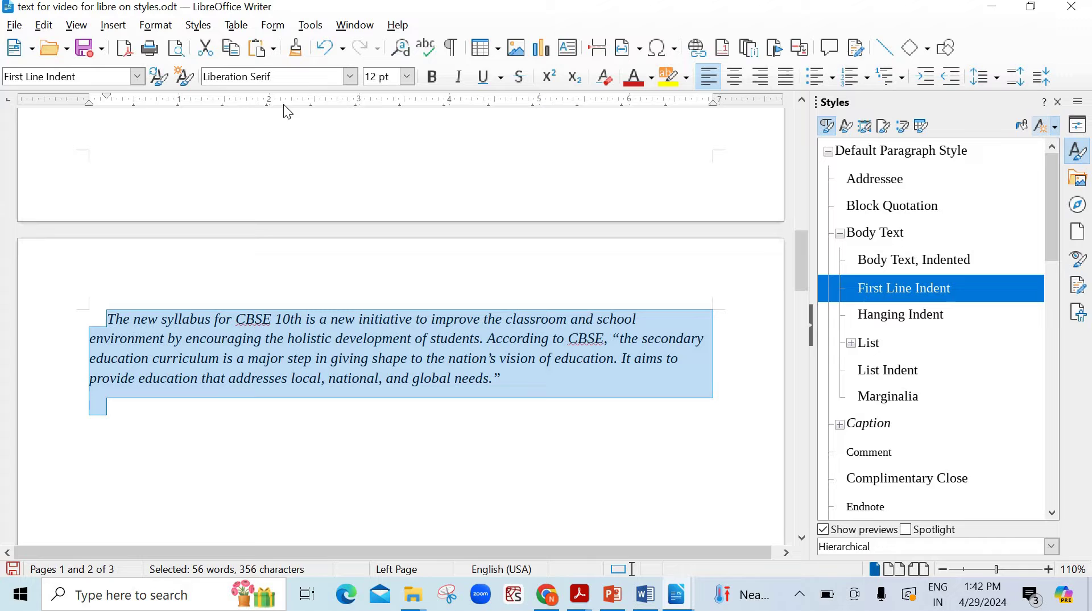
{"action": "left_click", "coordinate": [326, 48]}
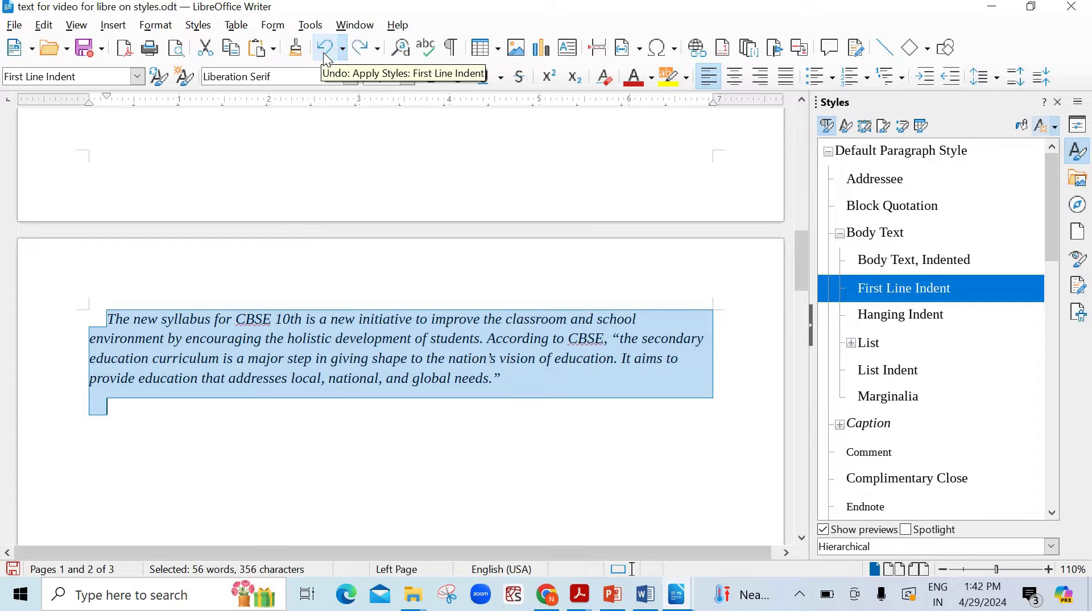
{"action": "left_click", "coordinate": [326, 51]}
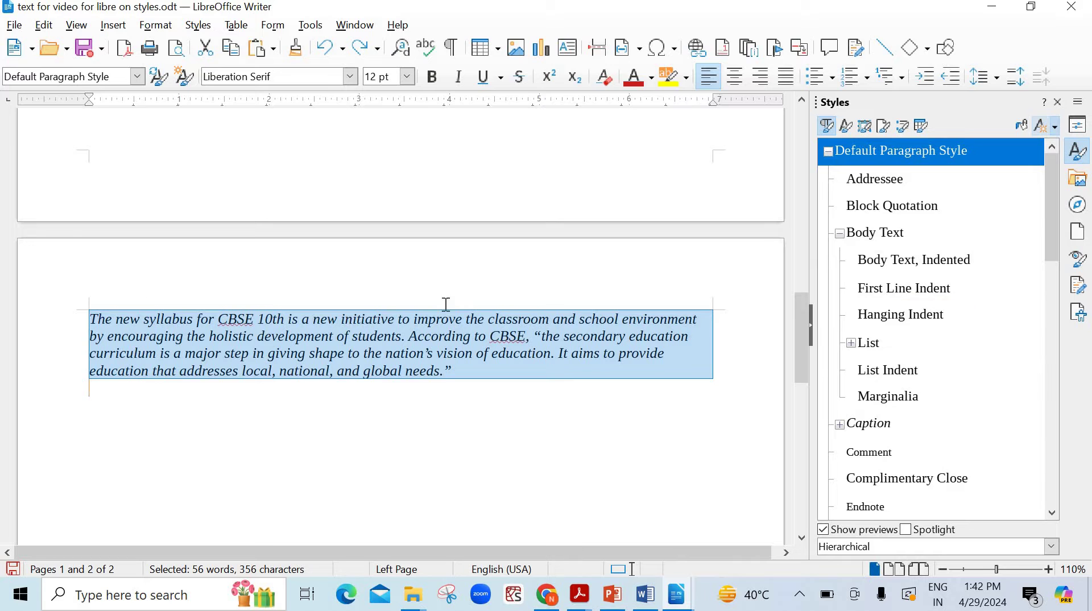
{"action": "double_click", "coordinate": [894, 293]}
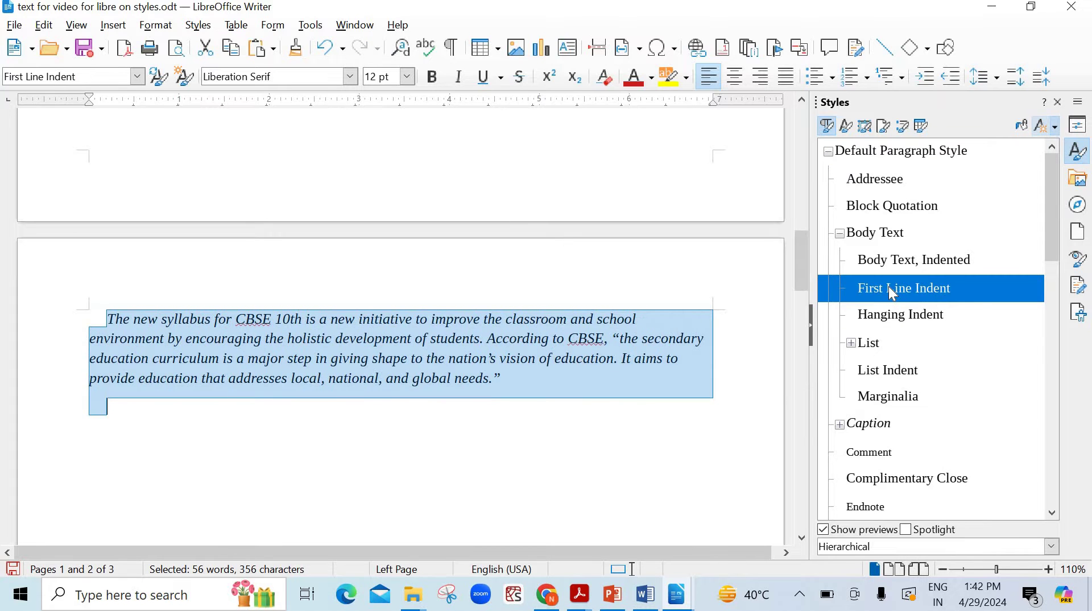
{"action": "double_click", "coordinate": [909, 316]}
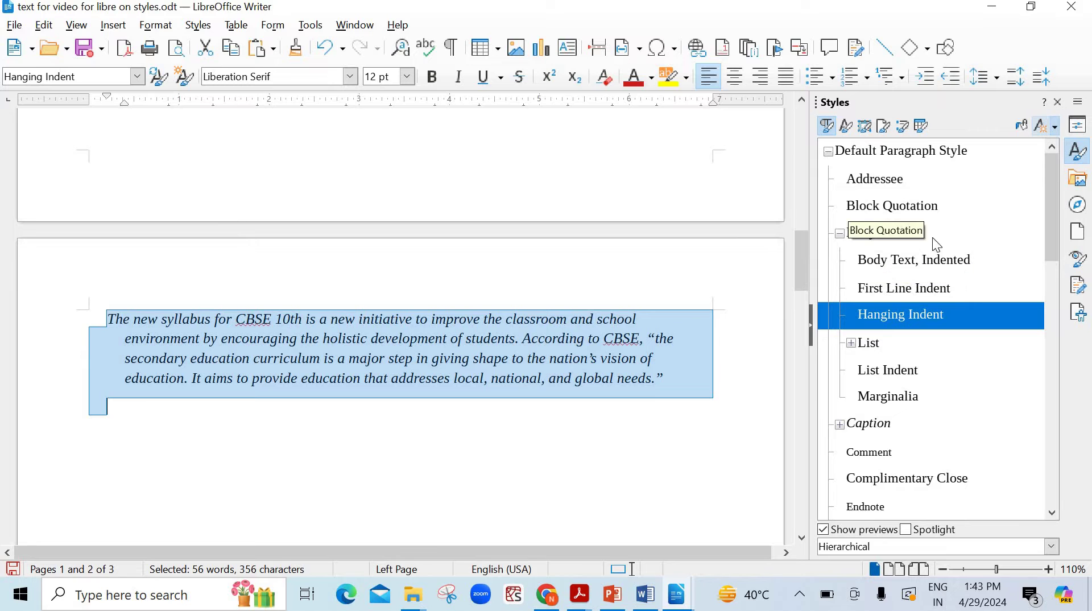
Try Body Text, Indented and First Line Indent, finally settling on Hanging Indent
{"action": "left_click", "coordinate": [899, 267]}
{"action": "double_click", "coordinate": [899, 268]}
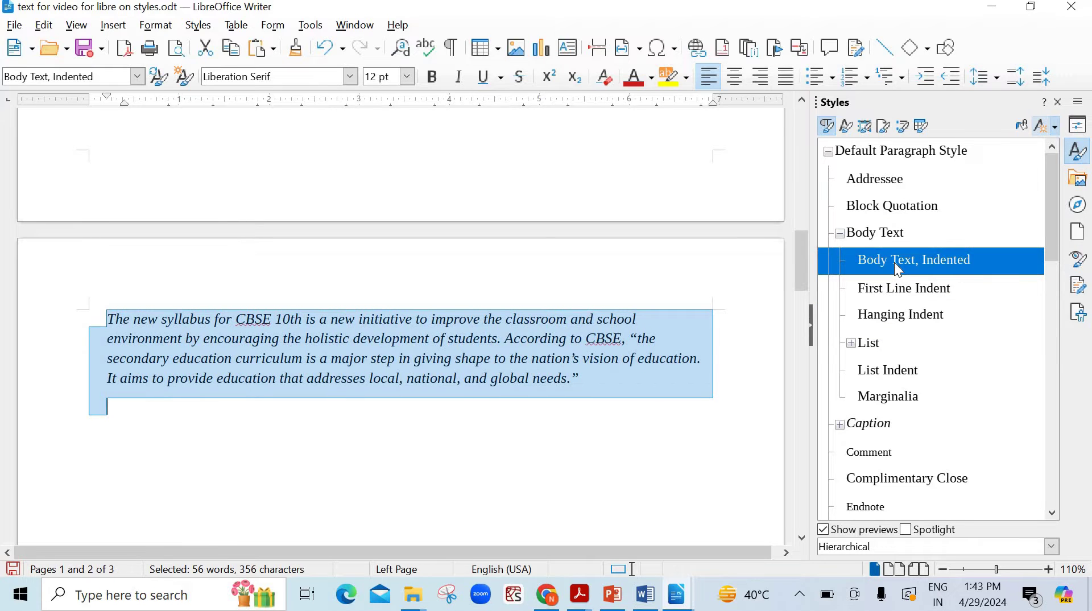
{"action": "double_click", "coordinate": [883, 288]}
{"action": "left_click", "coordinate": [879, 321]}
{"action": "double_click", "coordinate": [880, 321]}
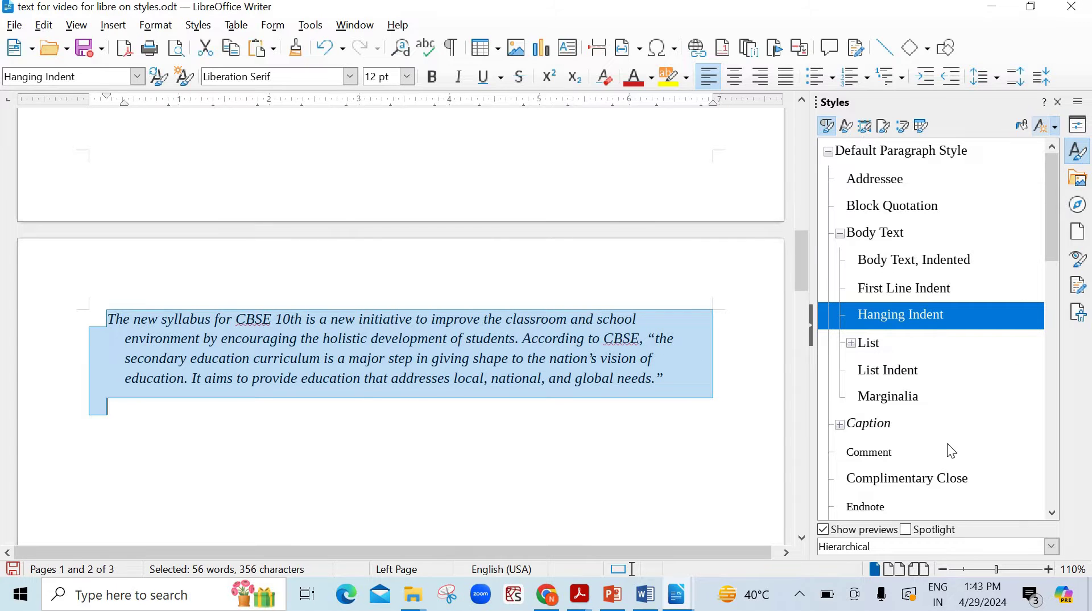
{"action": "scroll", "coordinate": [943, 435], "scroll_direction": "down", "scroll_amount": 2}
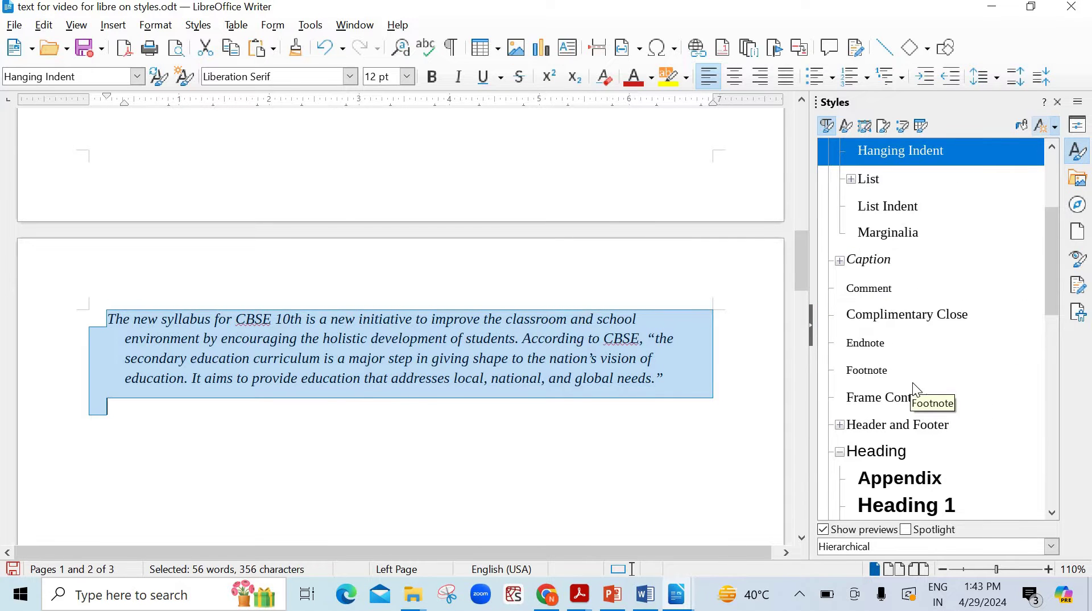
{"action": "scroll", "coordinate": [912, 382], "scroll_direction": "down", "scroll_amount": 2}
{"action": "scroll", "coordinate": [896, 288], "scroll_direction": "up", "scroll_amount": 4}
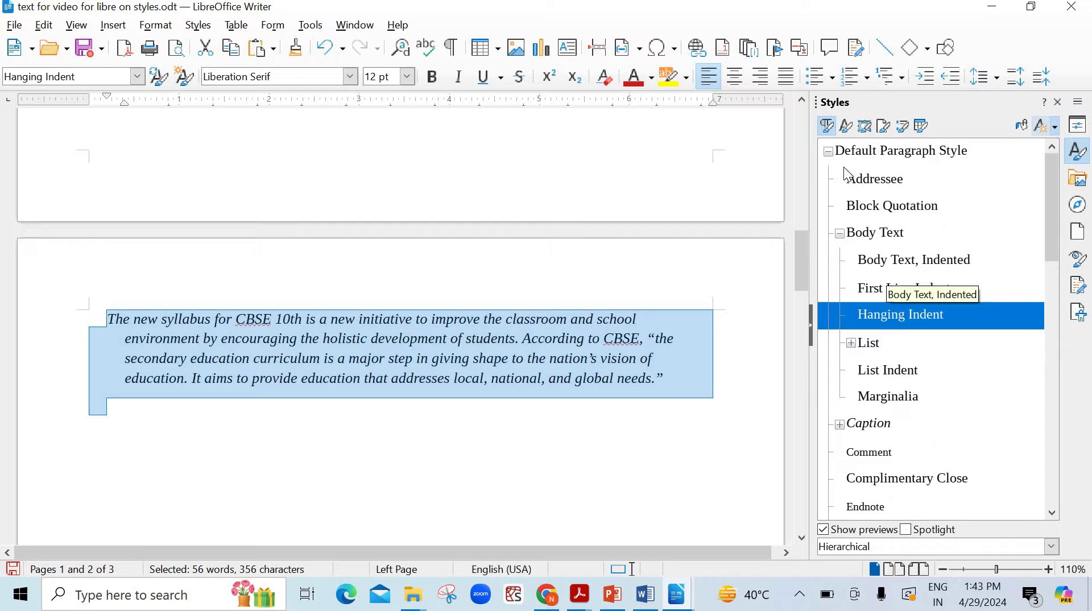
Switch to Character Styles and give the introduction paragraph the monospace Example style
{"action": "left_click", "coordinate": [855, 135]}
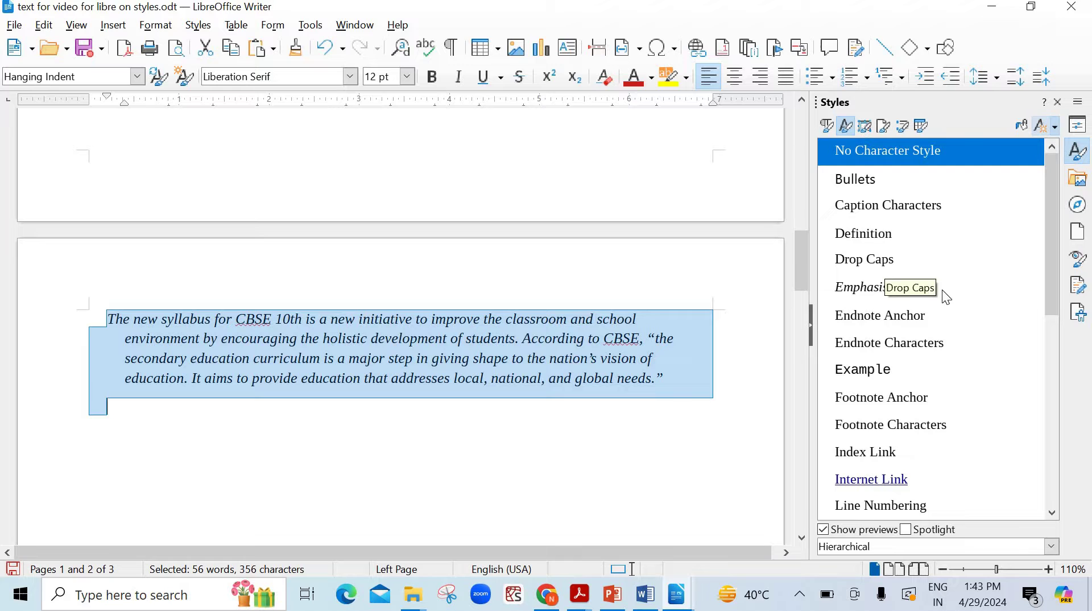
{"action": "double_click", "coordinate": [858, 289]}
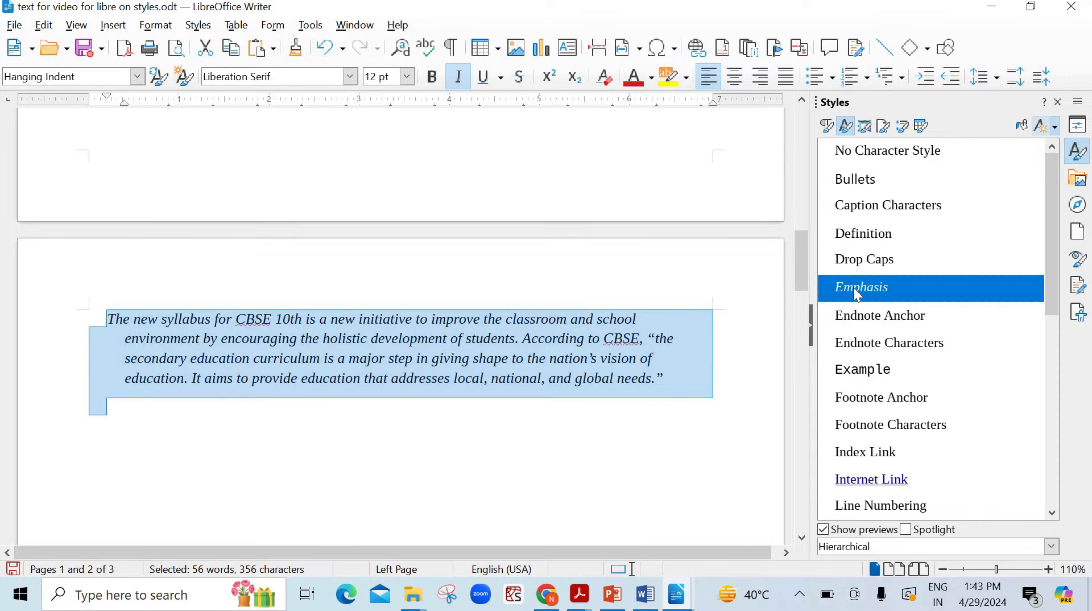
{"action": "scroll", "coordinate": [426, 263], "scroll_direction": "up", "scroll_amount": 5}
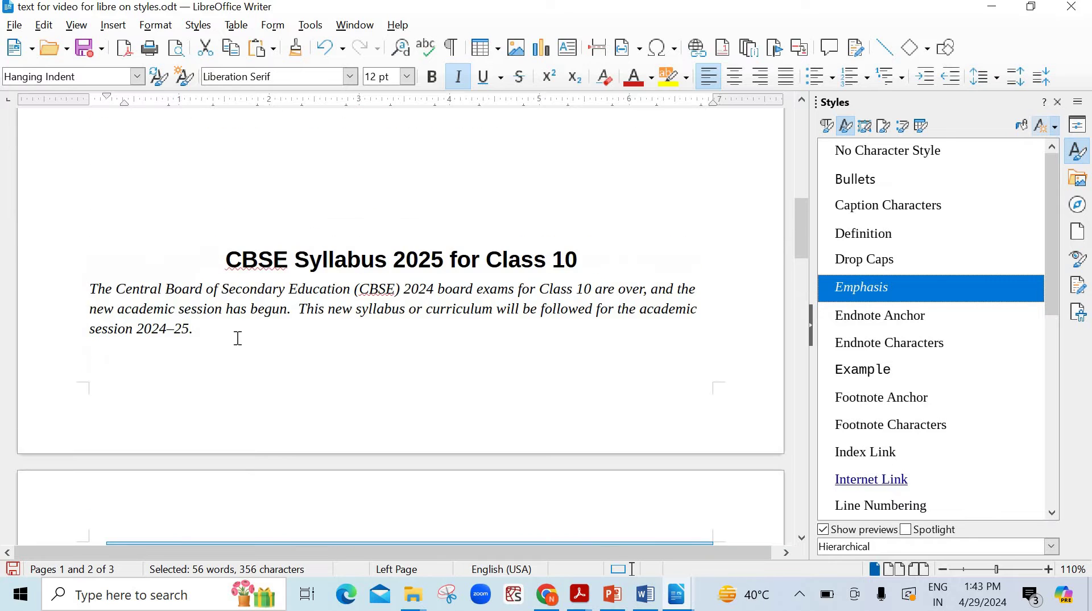
{"action": "left_click_drag", "start_coordinate": [238, 338], "coordinate": [87, 289]}
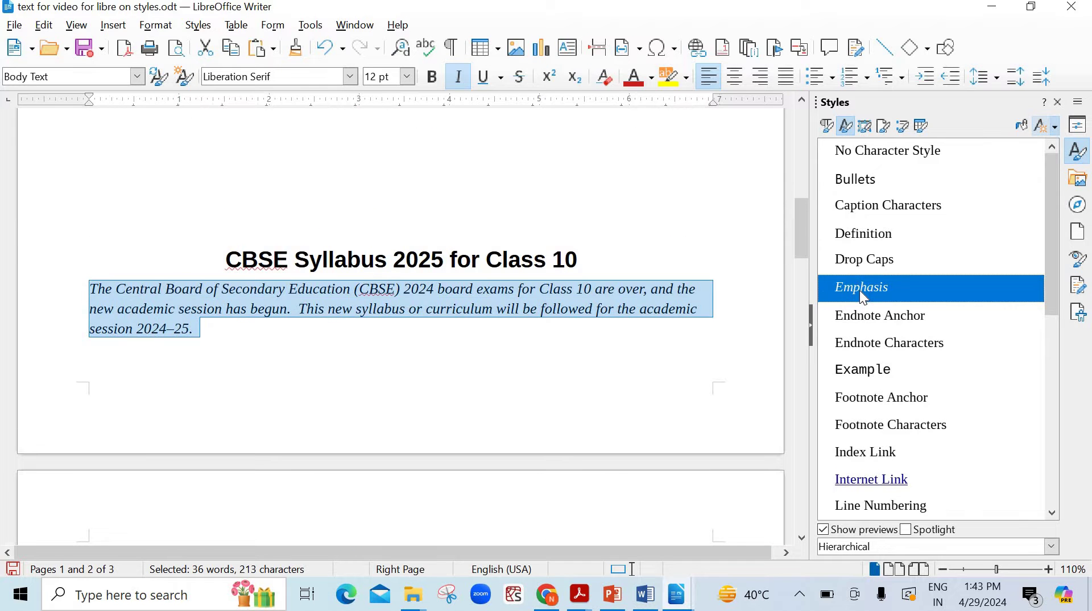
{"action": "double_click", "coordinate": [875, 369]}
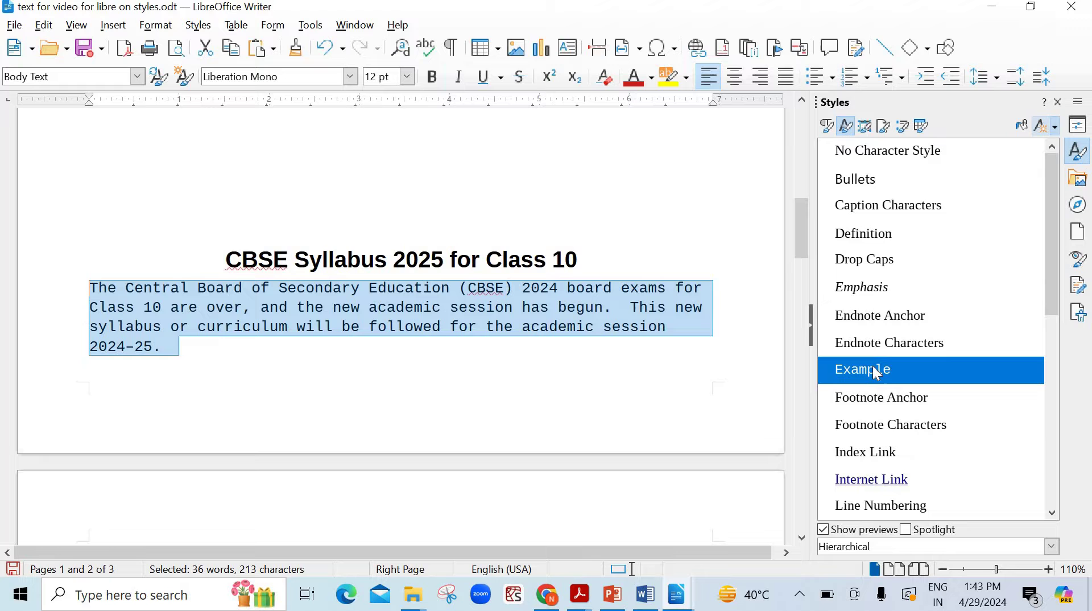
Try Emphasis and Example on the page-2 paragraph, then undo Example to leave it italic
{"action": "scroll", "coordinate": [876, 371], "scroll_direction": "down", "scroll_amount": 4}
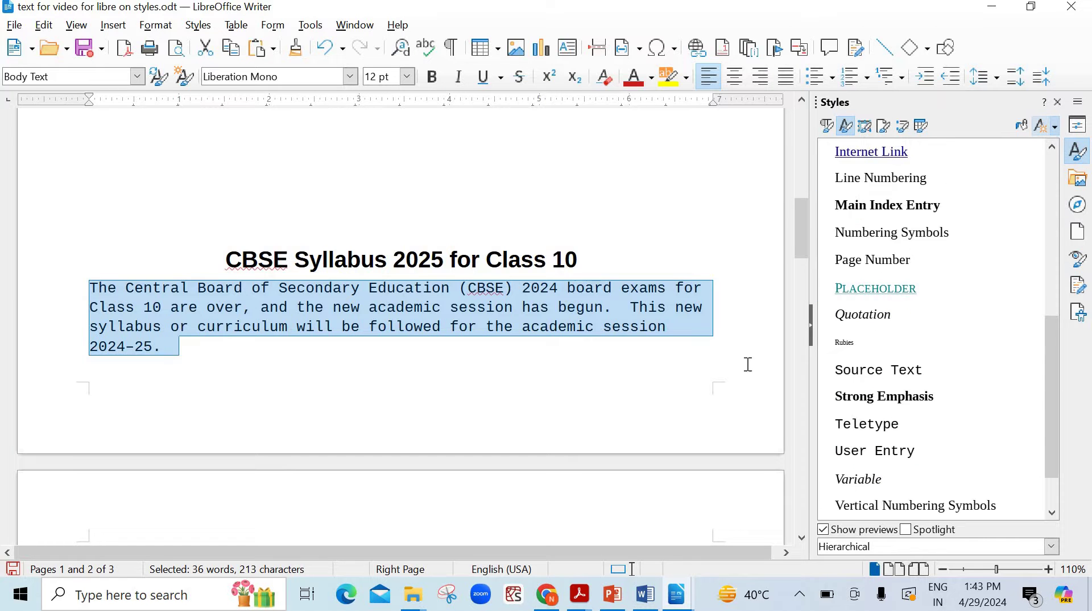
{"action": "scroll", "coordinate": [648, 342], "scroll_direction": "down", "scroll_amount": 3}
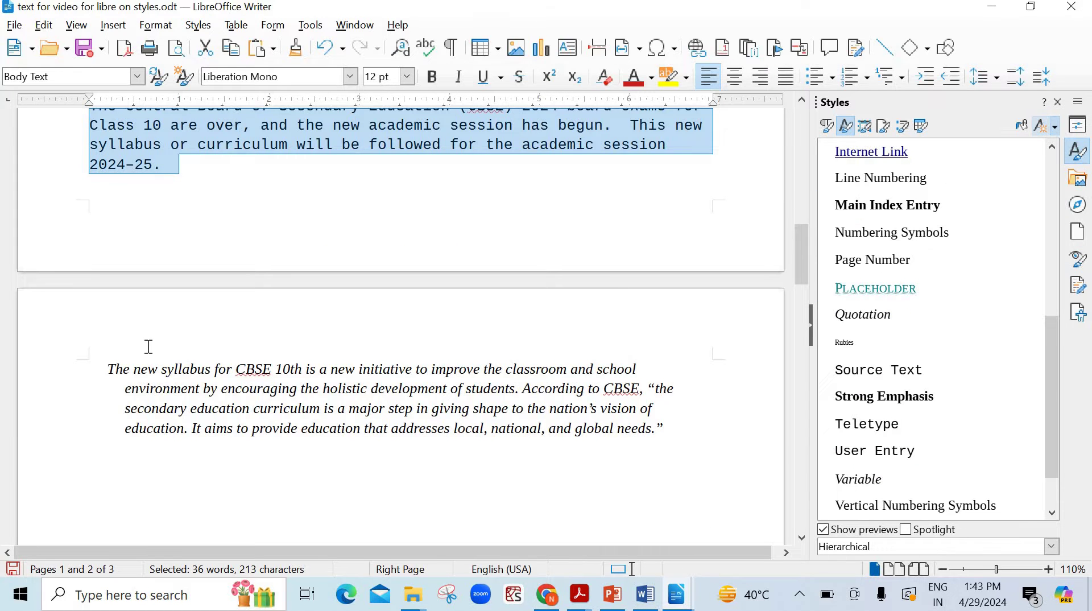
{"action": "left_click_drag", "start_coordinate": [91, 353], "coordinate": [693, 371]}
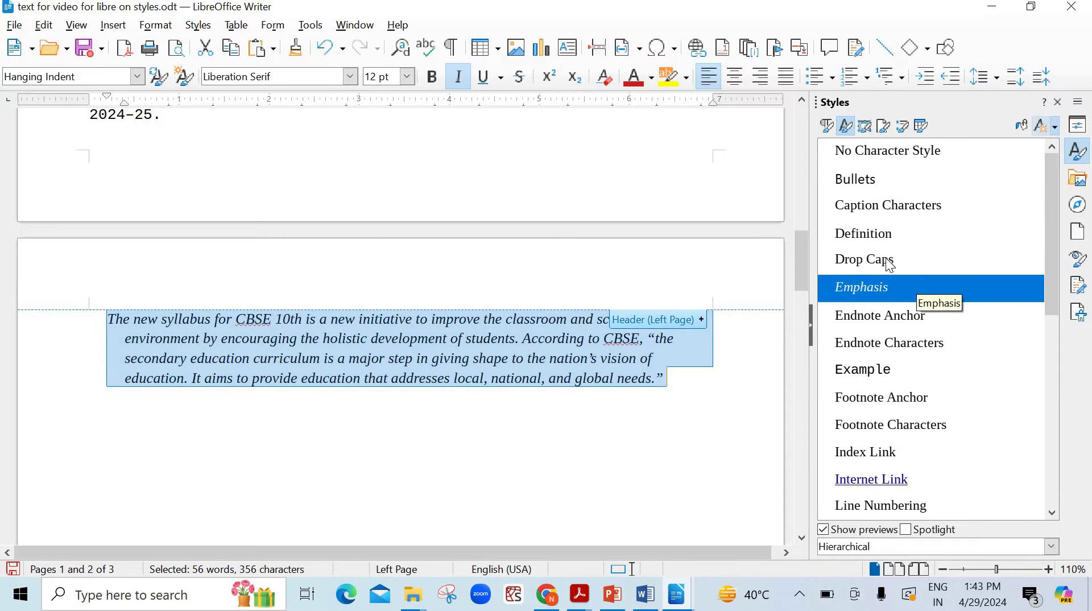
{"action": "left_click", "coordinate": [586, 450]}
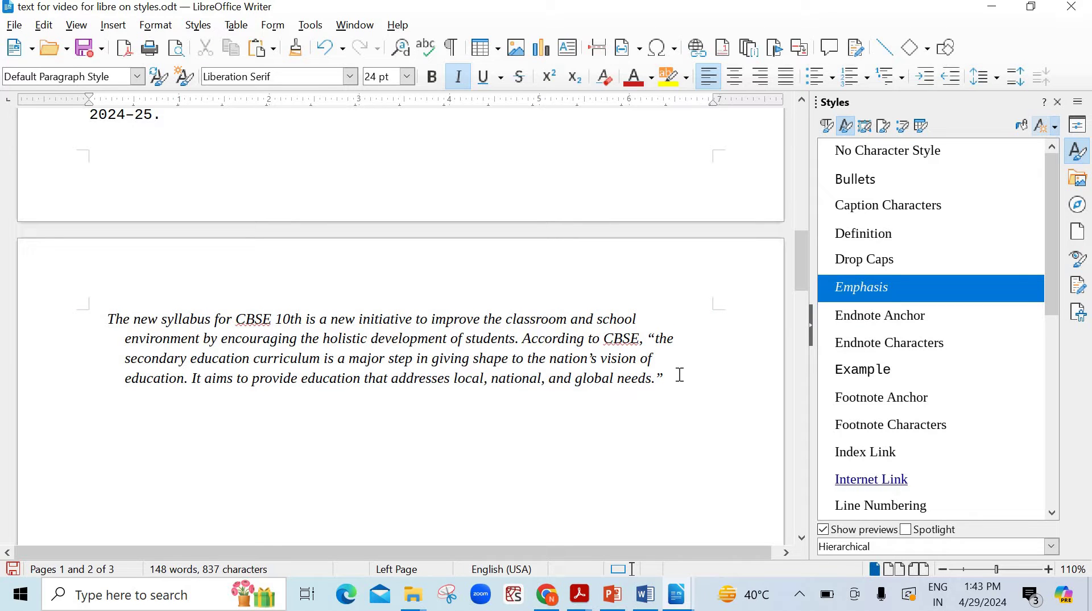
{"action": "left_click_drag", "start_coordinate": [680, 375], "coordinate": [99, 319]}
{"action": "double_click", "coordinate": [905, 291]}
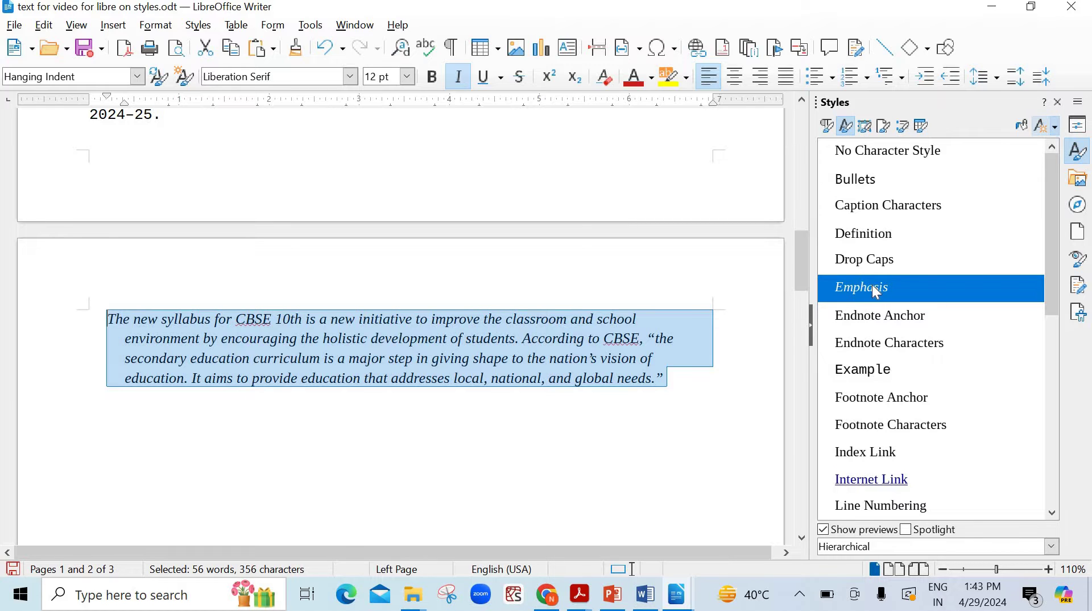
{"action": "double_click", "coordinate": [860, 371]}
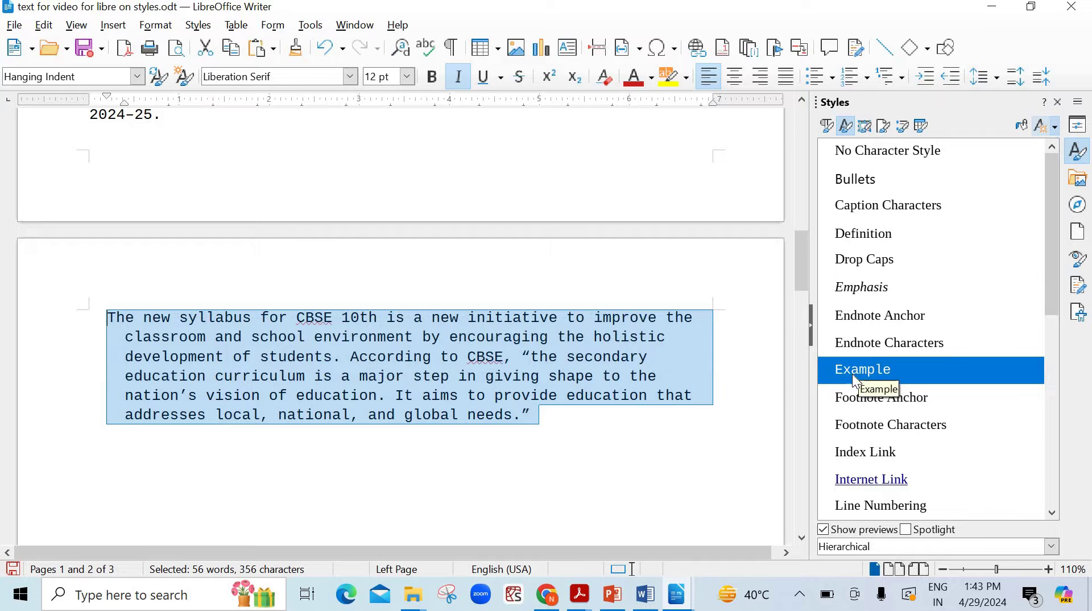
{"action": "left_click", "coordinate": [588, 448]}
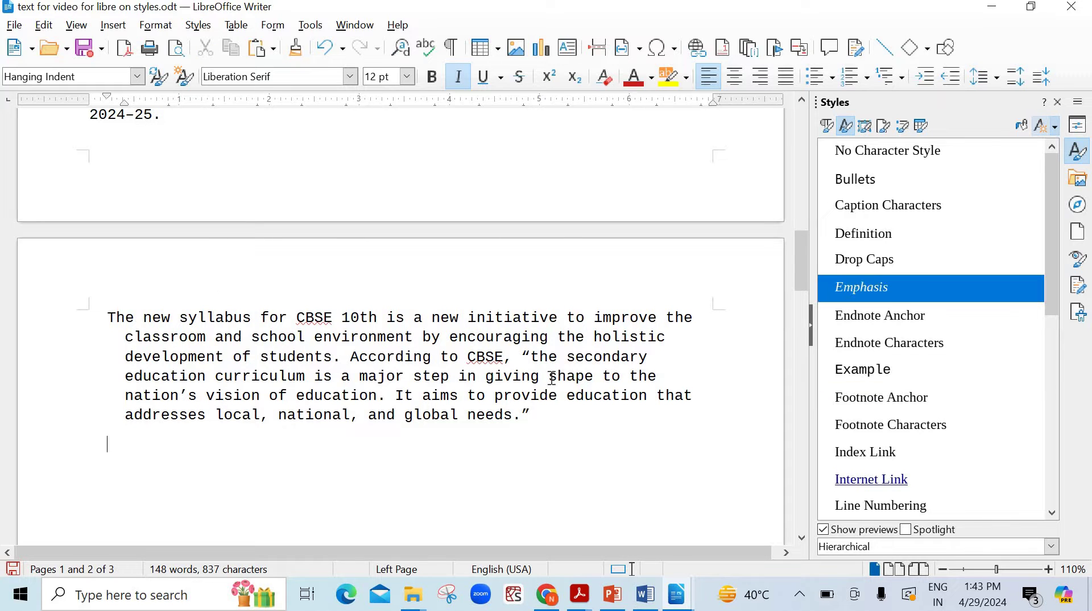
{"action": "left_click", "coordinate": [325, 48]}
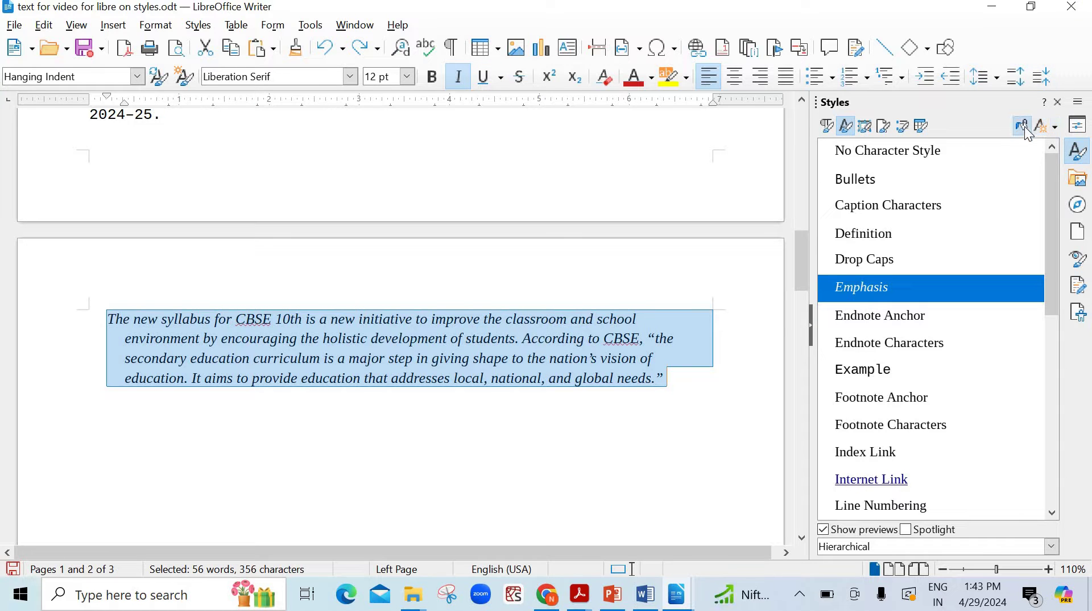
Paint the Example character style onto the page-2 paragraph using Fill Format Mode
{"action": "left_click", "coordinate": [664, 149]}
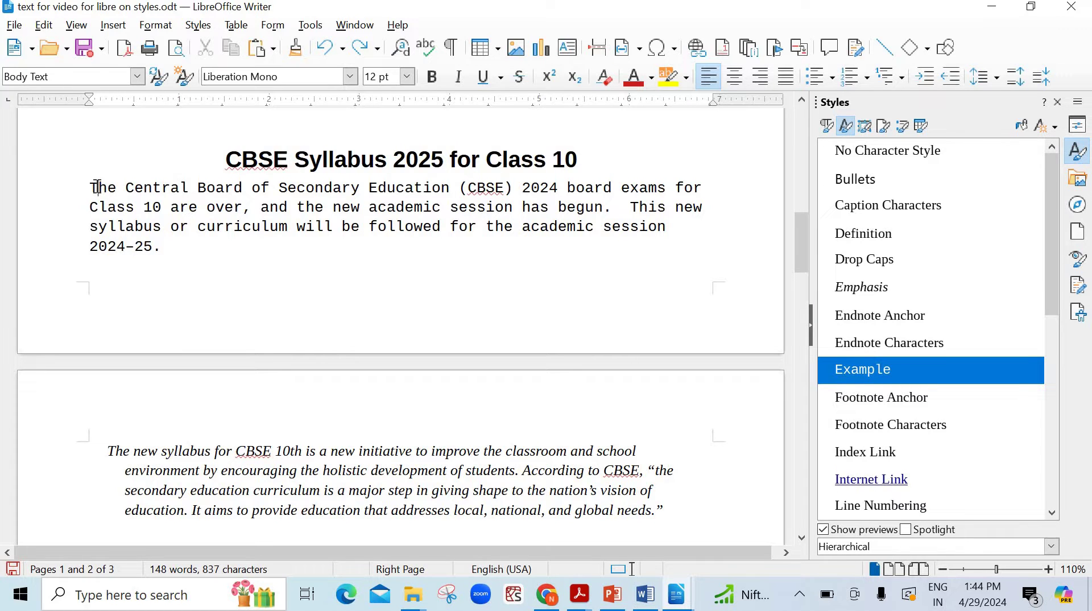
{"action": "left_click", "coordinate": [1022, 128]}
{"action": "left_click_drag", "start_coordinate": [102, 443], "coordinate": [726, 508]}
{"action": "scroll", "coordinate": [643, 495], "scroll_direction": "up", "scroll_amount": 5}
{"action": "scroll", "coordinate": [486, 332], "scroll_direction": "down", "scroll_amount": 3}
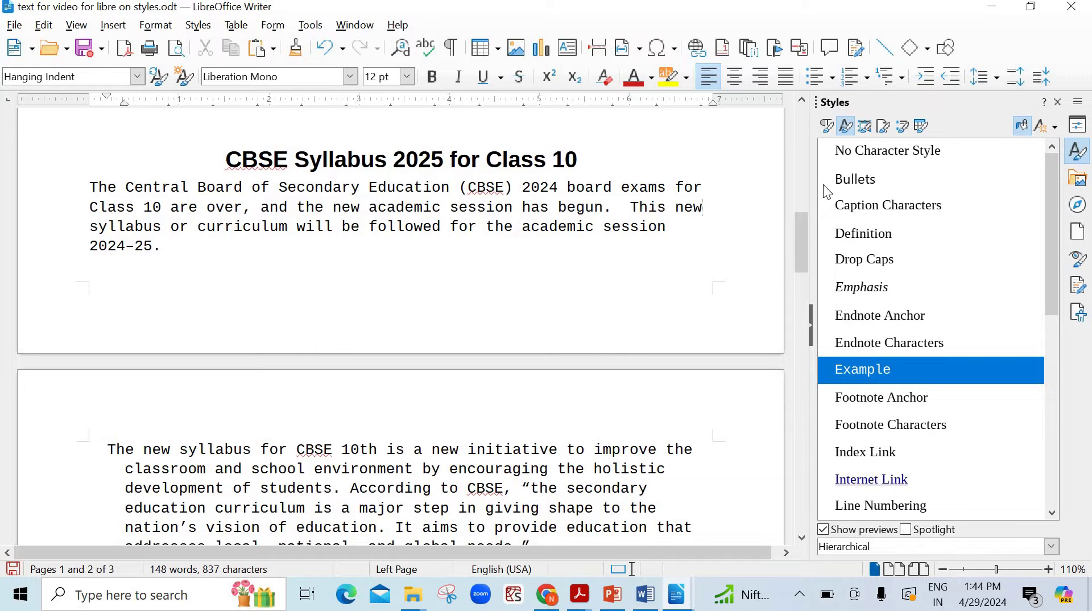
{"action": "left_click", "coordinate": [687, 139]}
{"action": "key", "text": "Escape"}
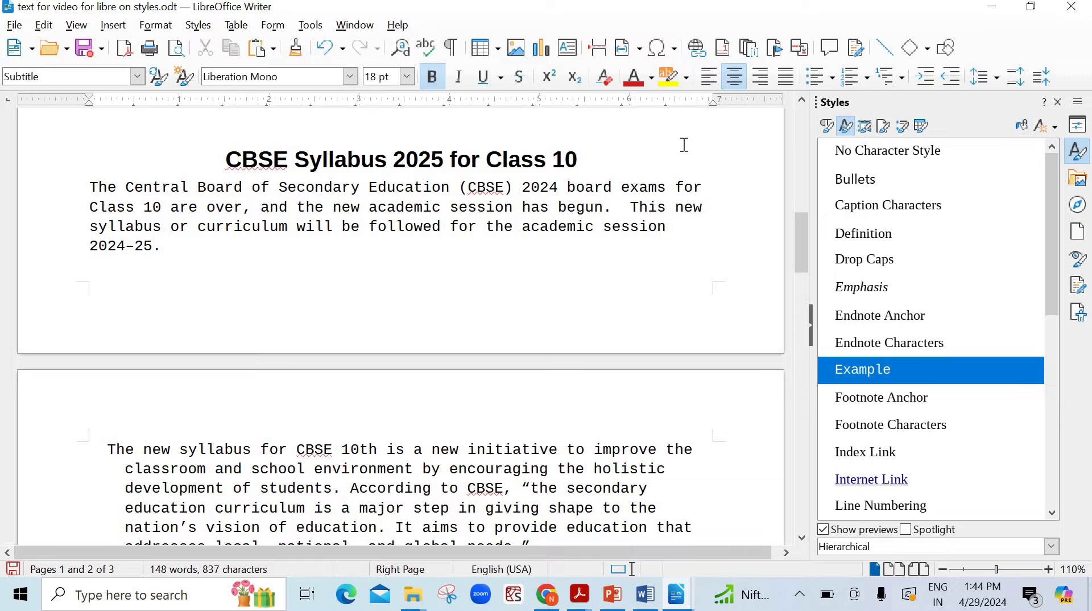
{"action": "scroll", "coordinate": [714, 254], "scroll_direction": "down", "scroll_amount": 10}
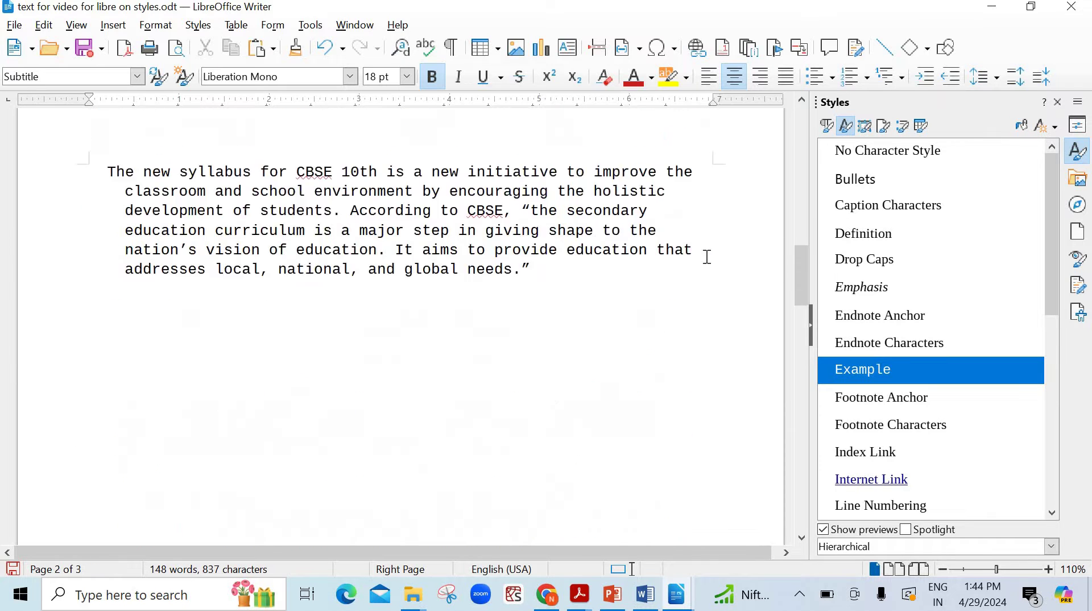
Choose the OLE frame style and start Insert > OLE Object > QR and Barcode
{"action": "left_click", "coordinate": [868, 127]}
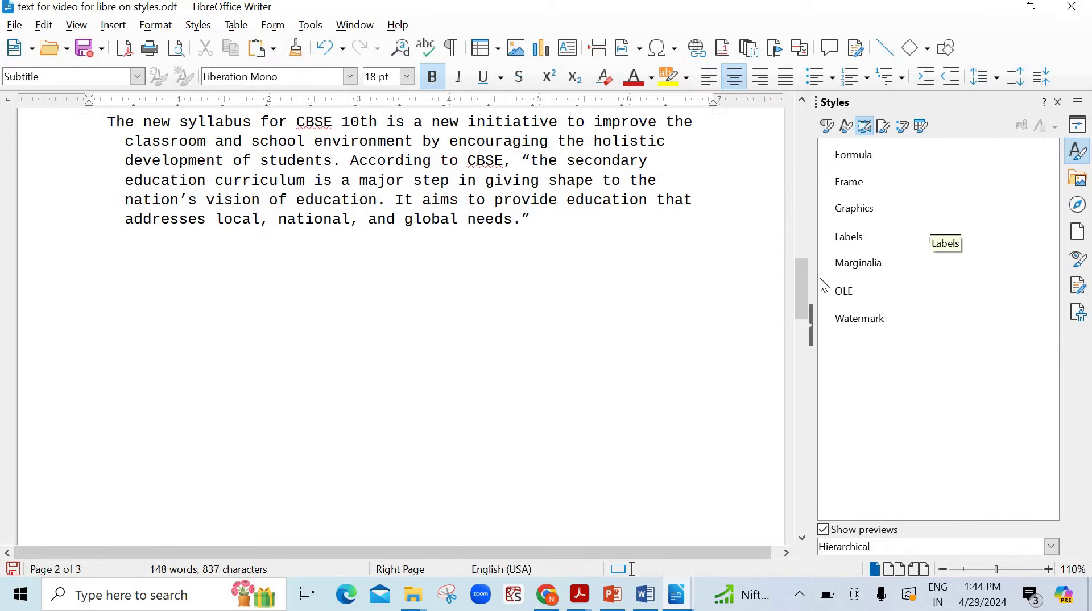
{"action": "left_click", "coordinate": [853, 293]}
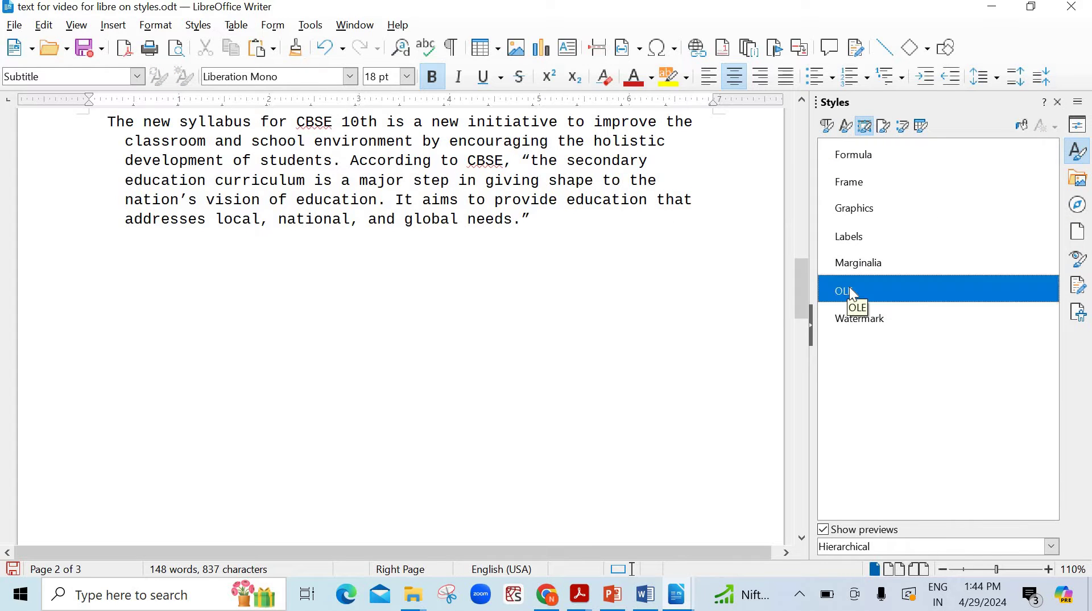
{"action": "left_click", "coordinate": [114, 28]}
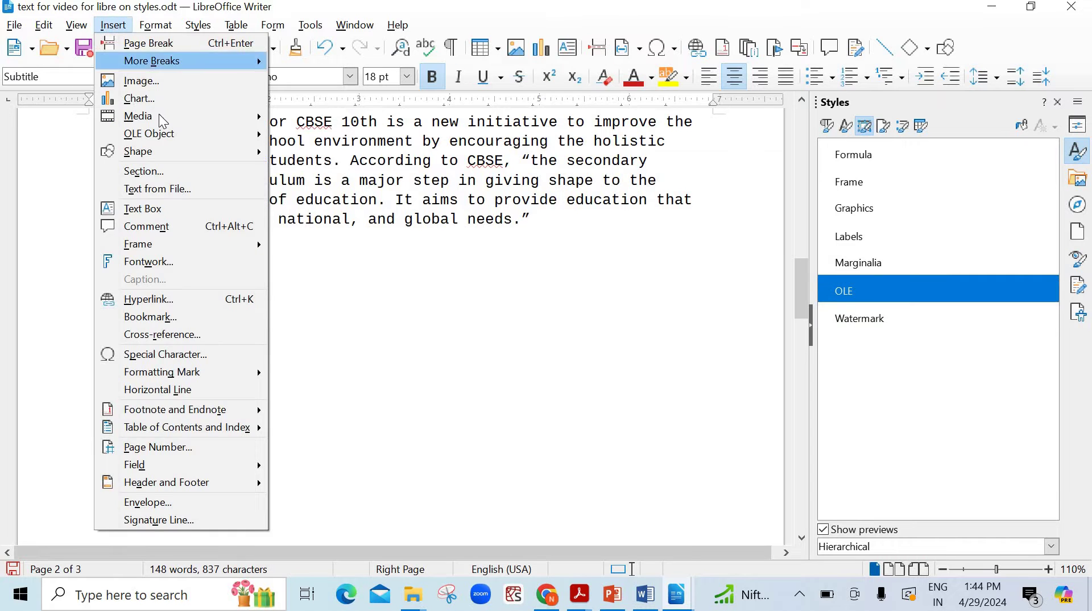
{"action": "mouse_move", "coordinate": [169, 138]}
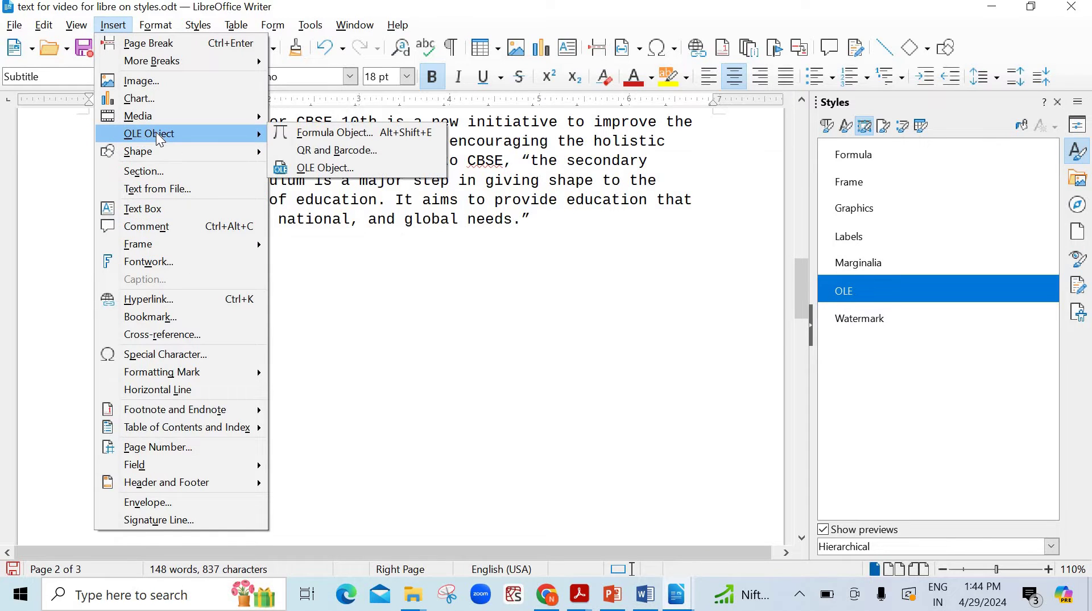
{"action": "left_click", "coordinate": [316, 152]}
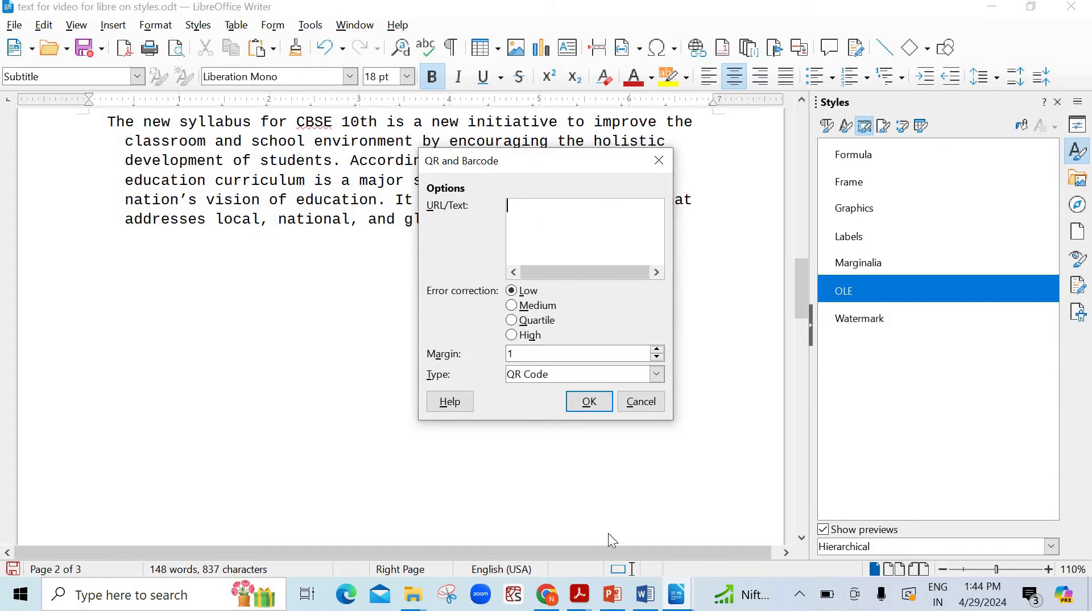
Copy the YouTube channel URL from Chrome and return to Writer's QR and Barcode dialog
{"action": "left_click", "coordinate": [550, 596]}
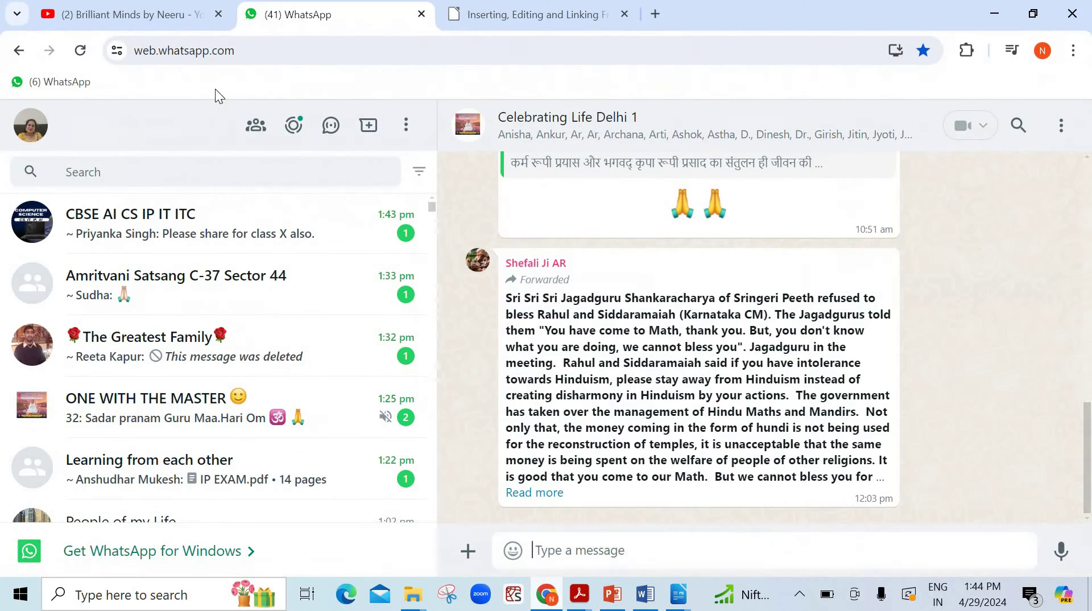
{"action": "left_click", "coordinate": [141, 16]}
{"action": "left_click_drag", "start_coordinate": [520, 49], "coordinate": [137, 55]}
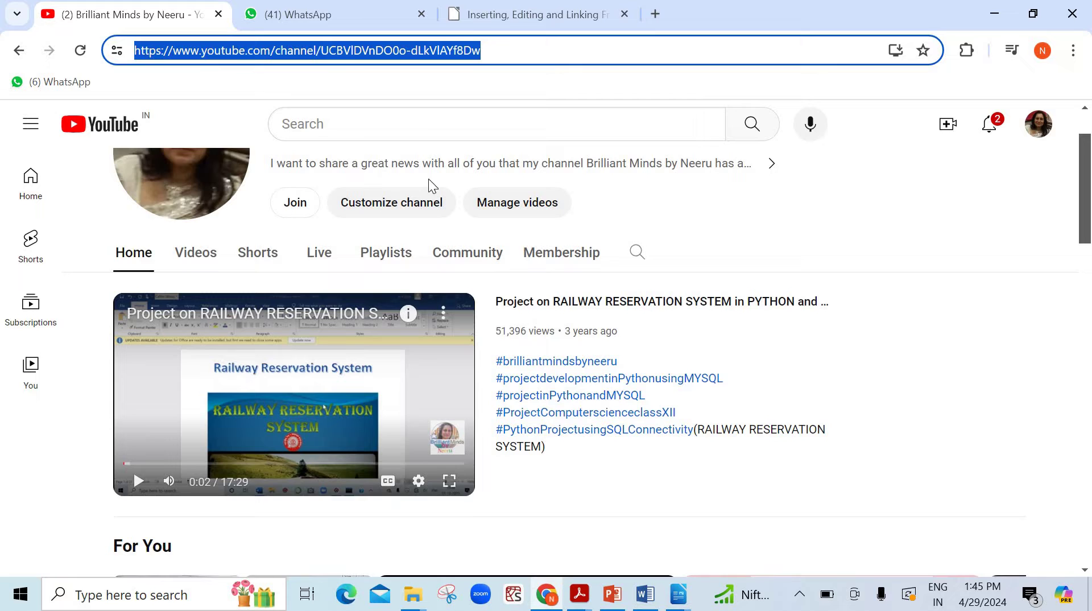
{"action": "scroll", "coordinate": [464, 188], "scroll_direction": "up", "scroll_amount": 1}
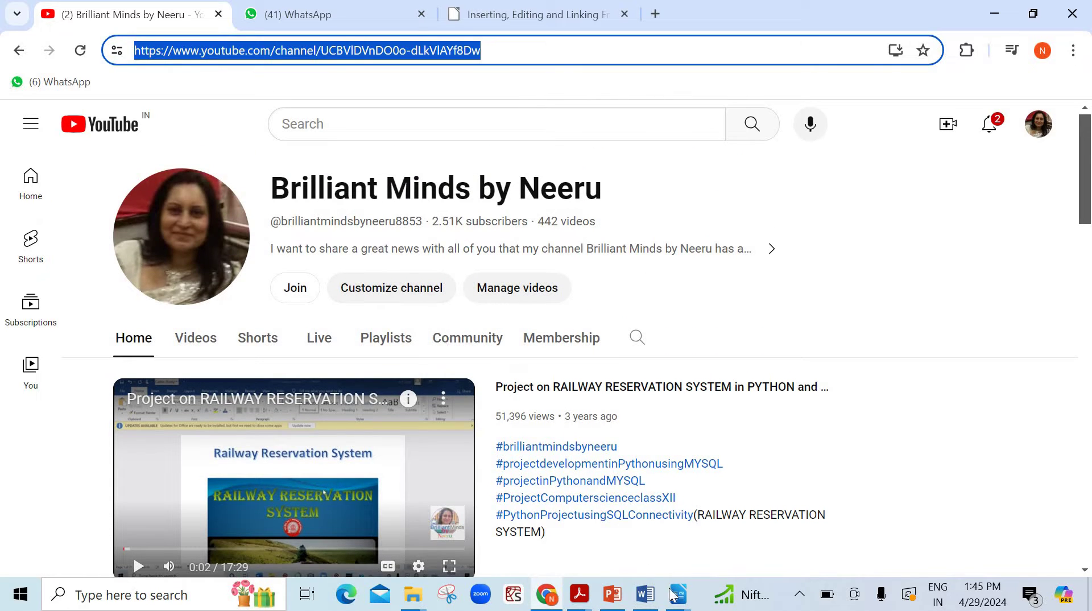
{"action": "left_click", "coordinate": [672, 606]}
{"action": "left_click", "coordinate": [625, 543]}
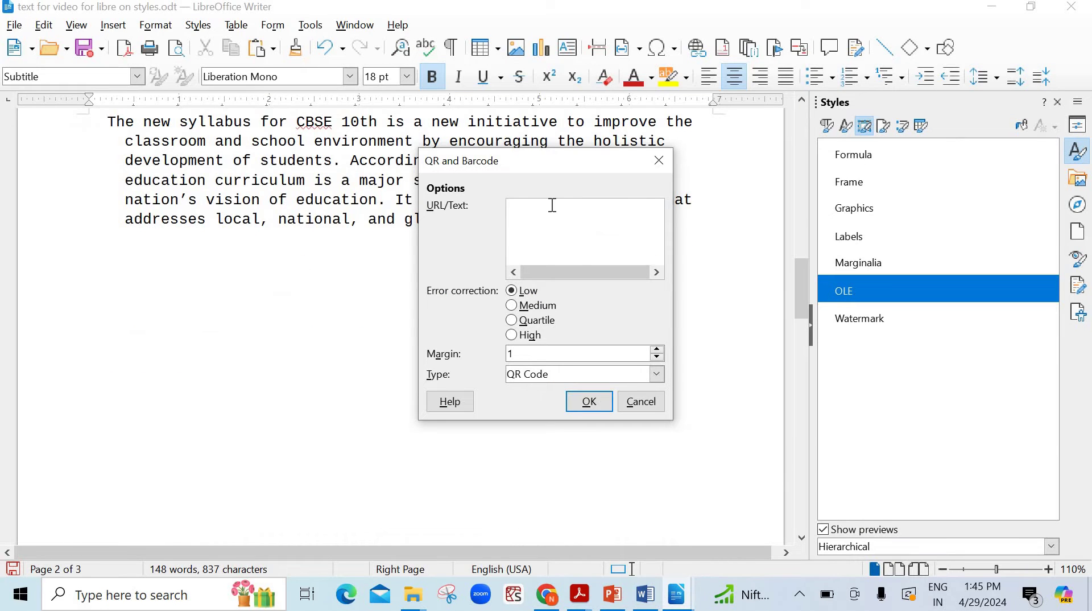
Insert a QR code of the pasted channel URL and add blank lines above the heading
{"action": "type", "text": "https://www.youtube.com/channel/UCBVlDVnDO0o-dLkVlAYf8Dw"}
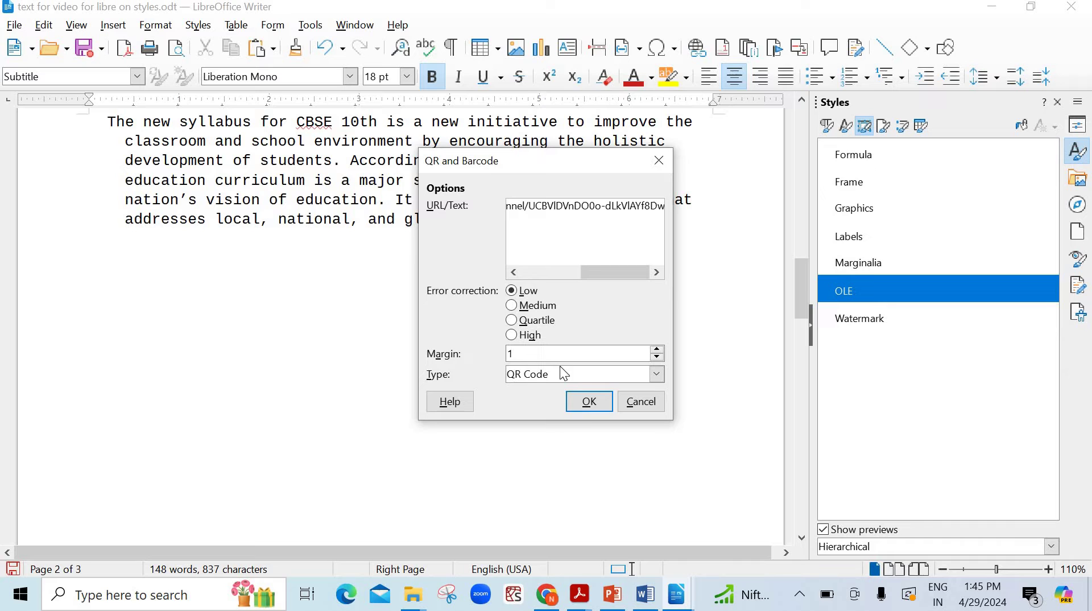
{"action": "left_click", "coordinate": [589, 402]}
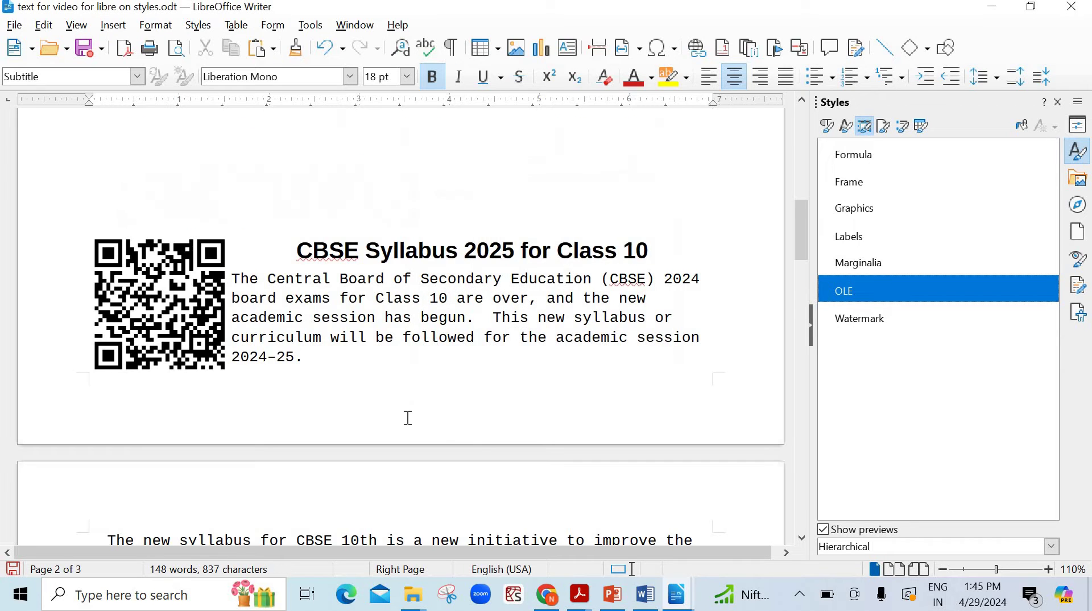
{"action": "left_click", "coordinate": [295, 251]}
{"action": "key", "text": "Return"}
{"action": "key", "text": "Return"}
{"action": "key", "text": "Return"}
{"action": "key", "text": "Return"}
{"action": "key", "text": "Return"}
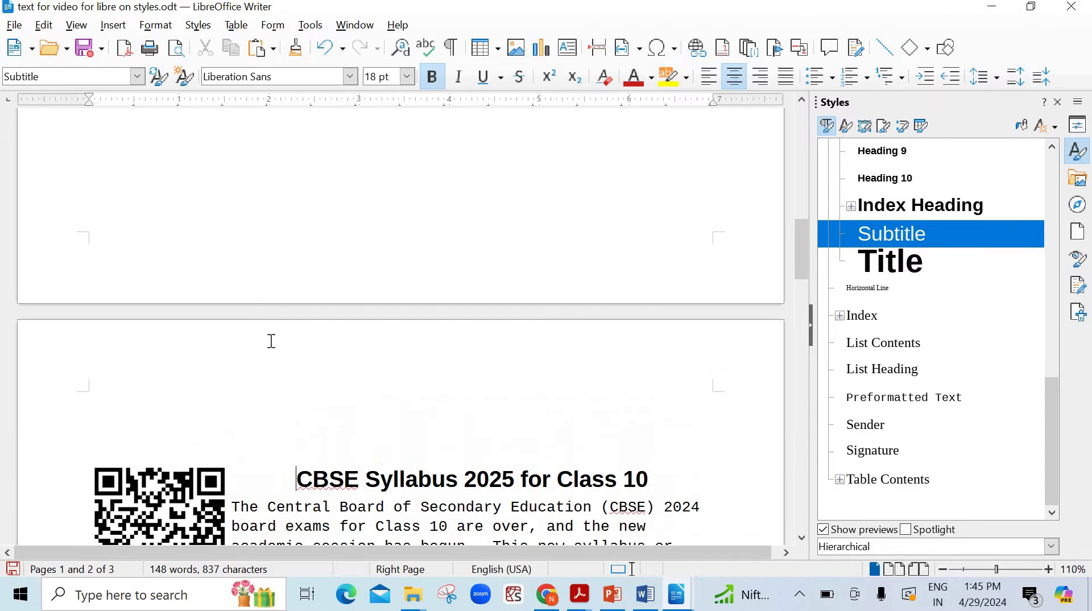
{"action": "left_click", "coordinate": [97, 470]}
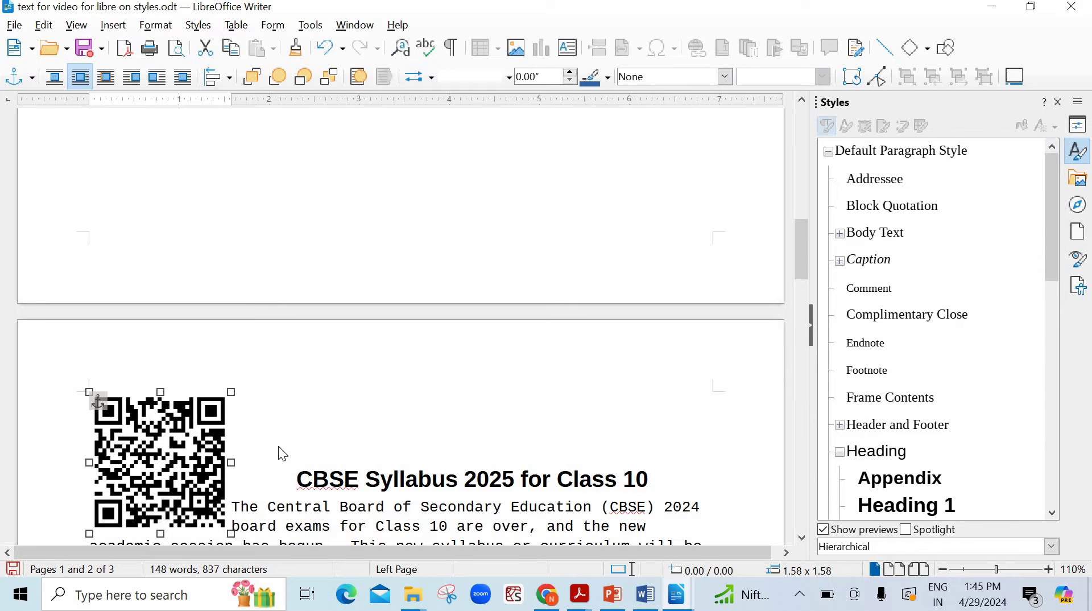
Insert a Barcode-type code encoding the pasted YouTube channel link
{"action": "left_click", "coordinate": [113, 25]}
{"action": "left_click", "coordinate": [347, 443]}
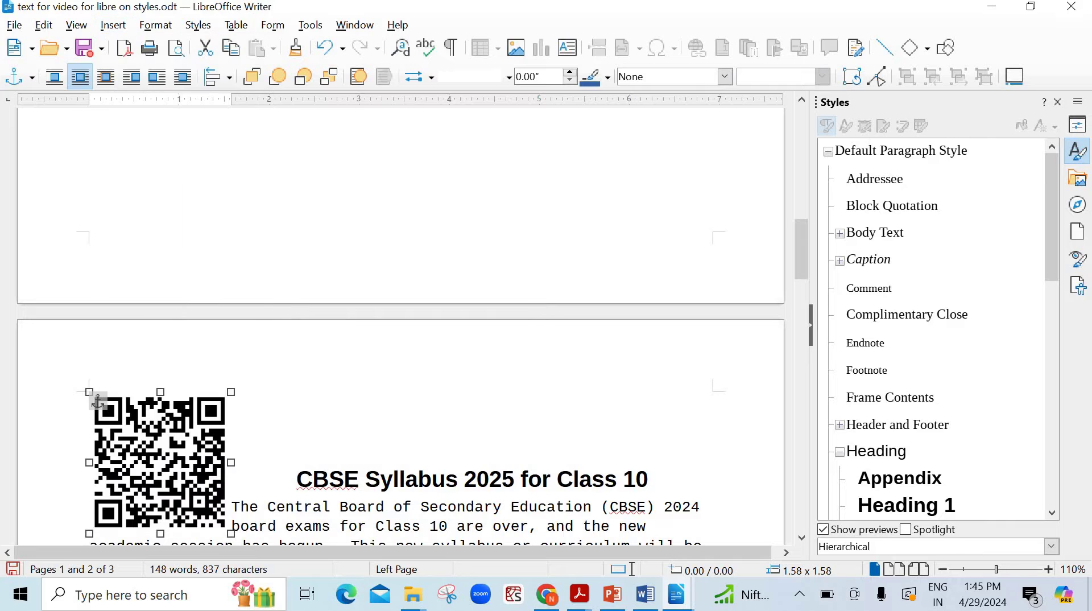
{"action": "left_click", "coordinate": [291, 400]}
{"action": "left_click", "coordinate": [112, 31]}
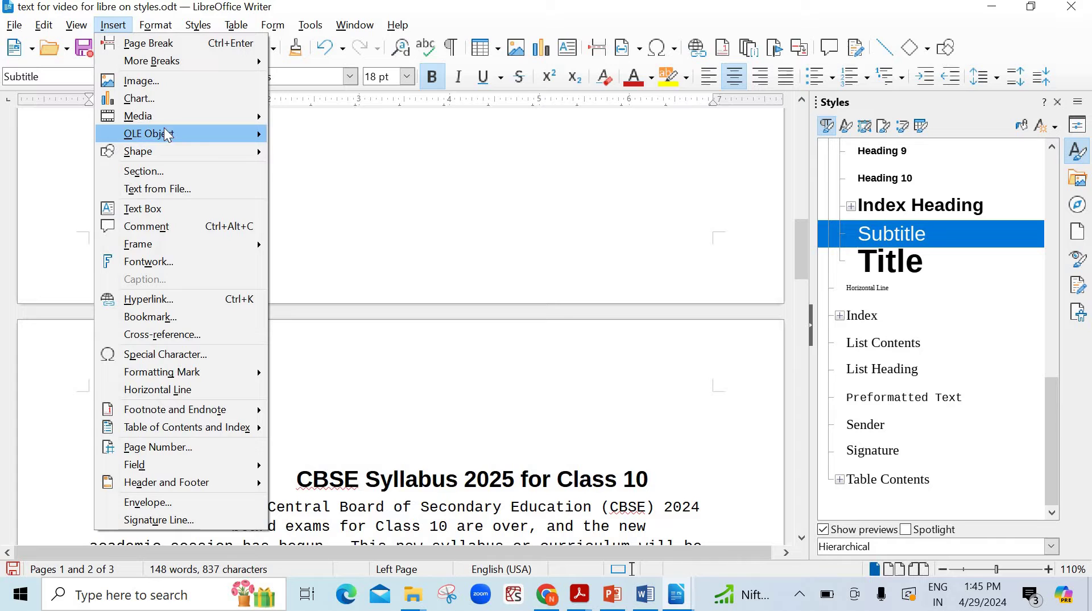
{"action": "left_click", "coordinate": [349, 153]}
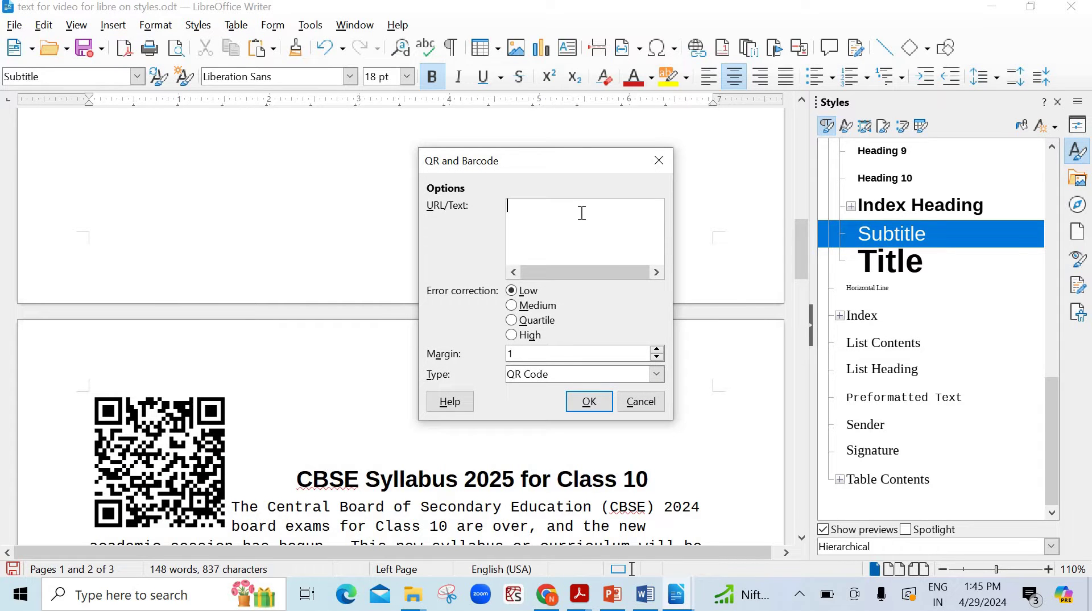
{"action": "type", "text": "https://www.youtube.com/channel/UCBVlDVnDO0o-dLkVlAYf8Dw"}
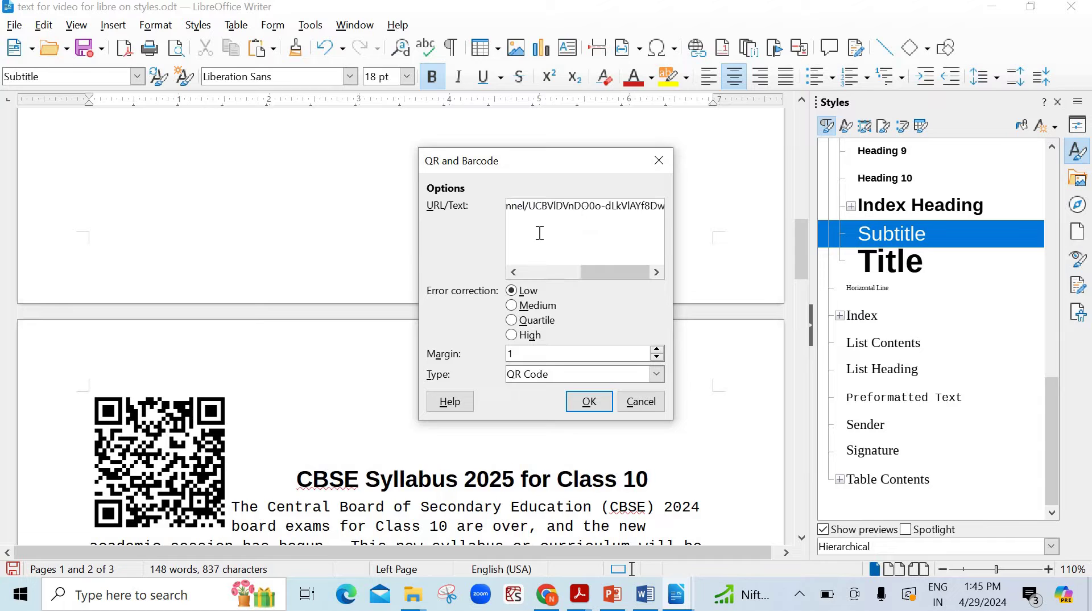
{"action": "left_click", "coordinate": [656, 376]}
{"action": "left_click", "coordinate": [587, 404]}
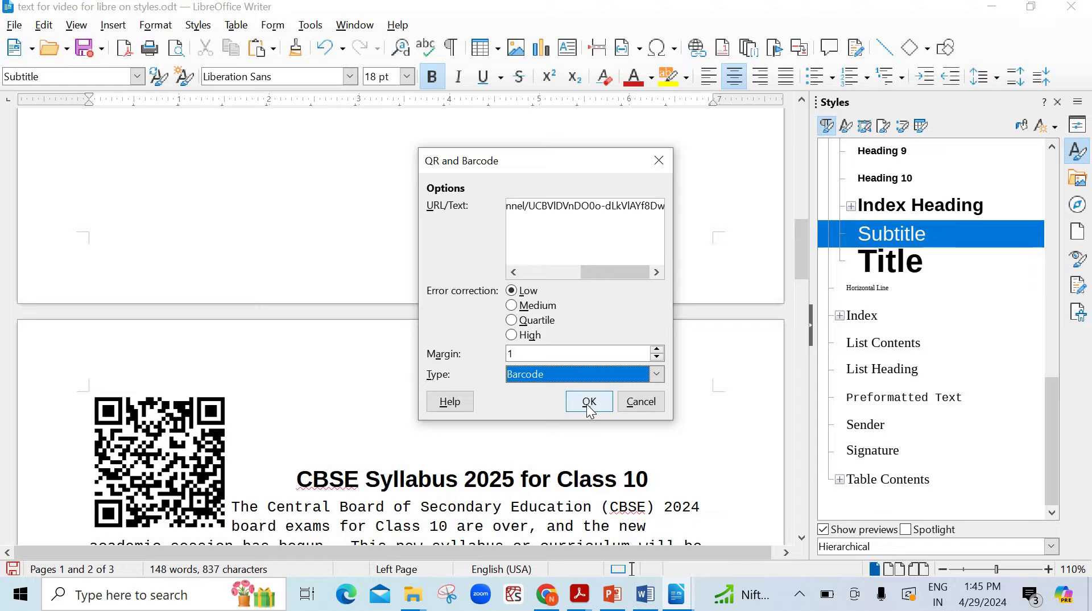
{"action": "left_click", "coordinate": [589, 404]}
Drag the barcode off the QR code to sit just below it
{"action": "left_click", "coordinate": [178, 470]}
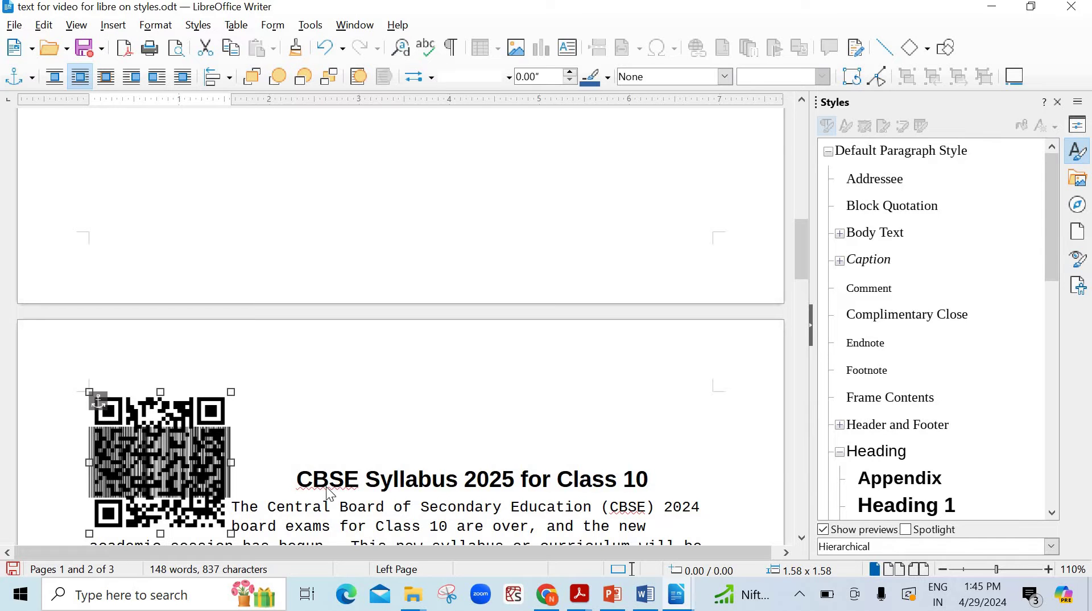
{"action": "left_click", "coordinate": [293, 478]}
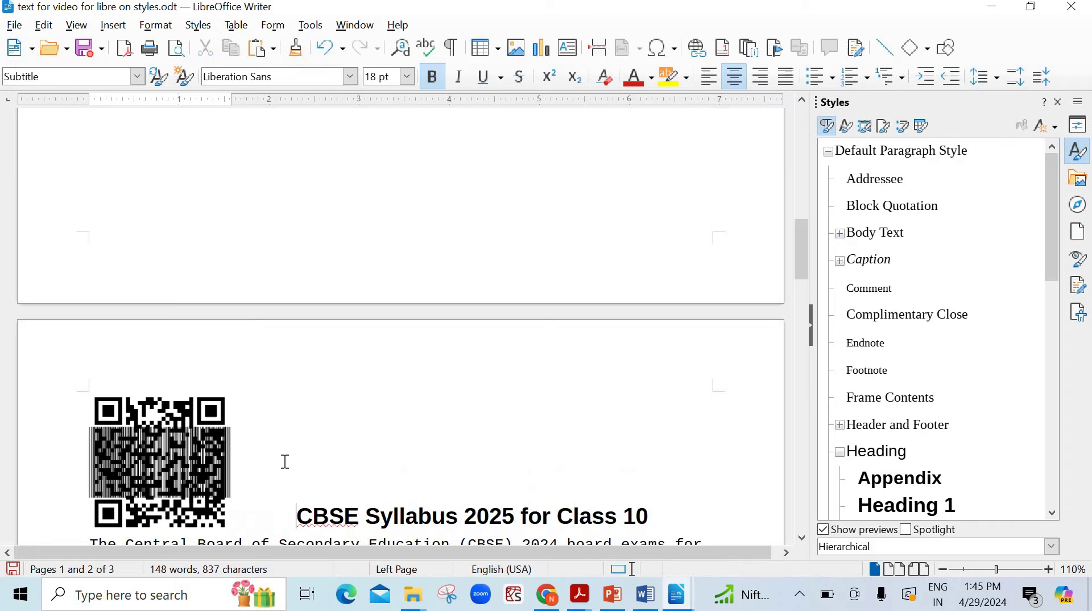
{"action": "scroll", "coordinate": [285, 462], "scroll_direction": "down", "scroll_amount": 4}
{"action": "left_click", "coordinate": [201, 364]}
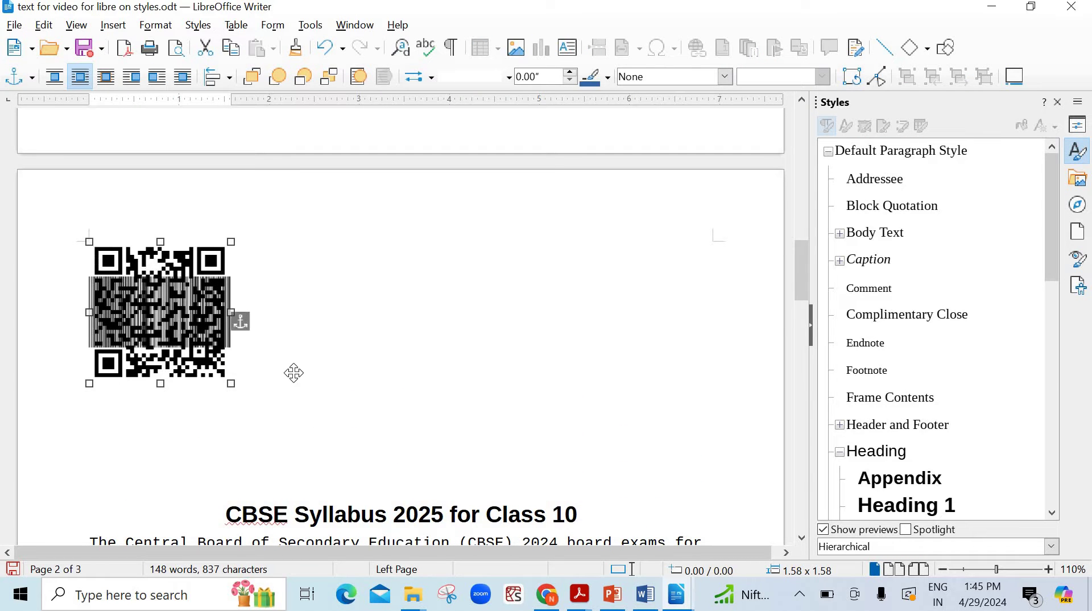
{"action": "left_click_drag", "start_coordinate": [157, 299], "coordinate": [157, 444]}
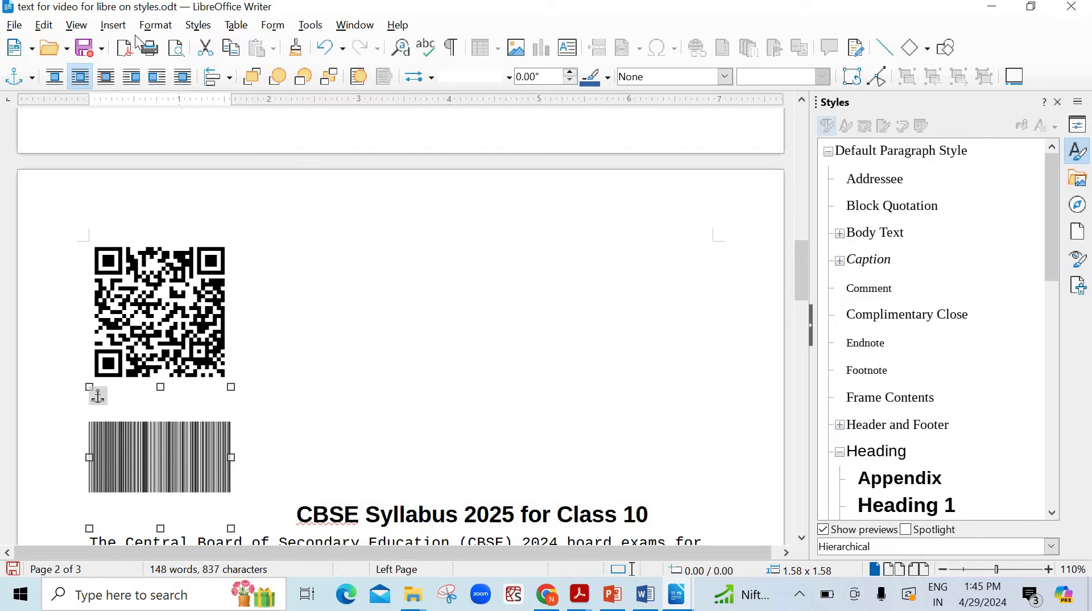
{"action": "left_click", "coordinate": [114, 25]}
{"action": "left_click", "coordinate": [437, 278]}
{"action": "left_click", "coordinate": [437, 278]}
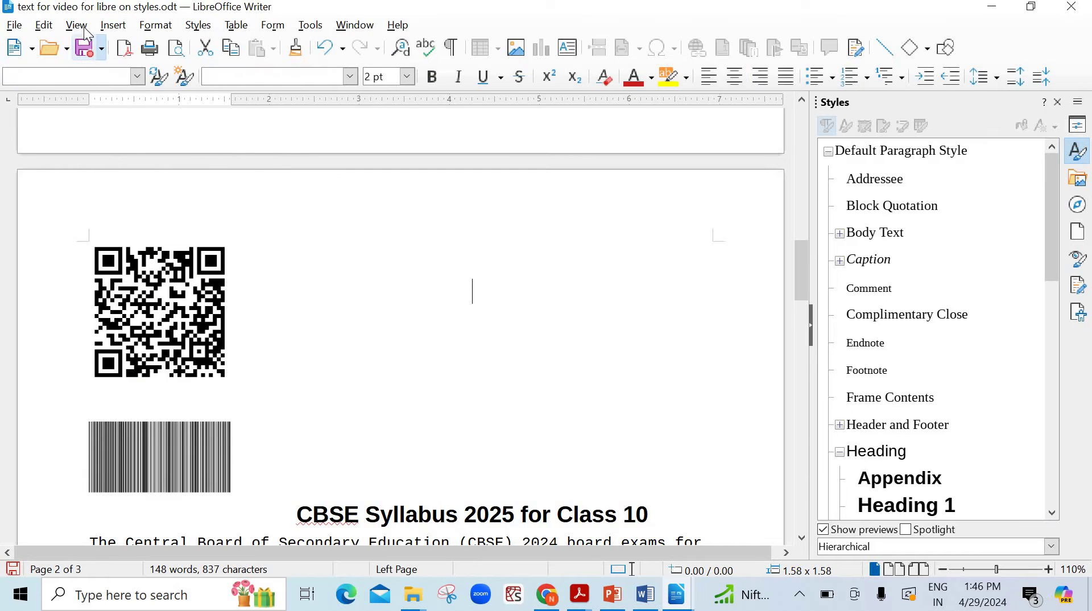
{"action": "left_click", "coordinate": [111, 27]}
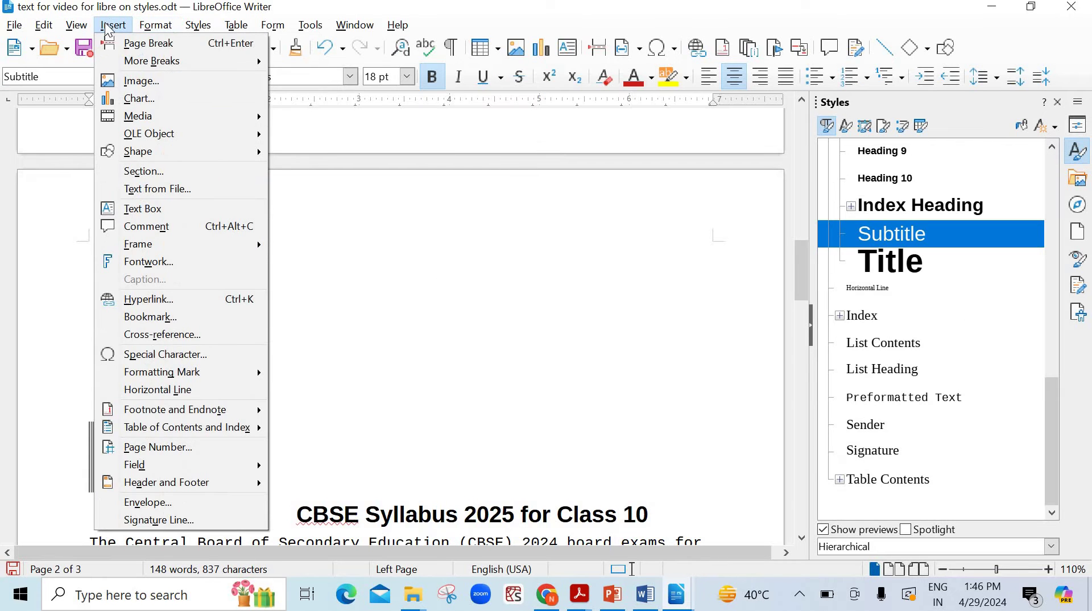
Embed a new LibreOffice Presentation object in the document
{"action": "mouse_move", "coordinate": [148, 135]}
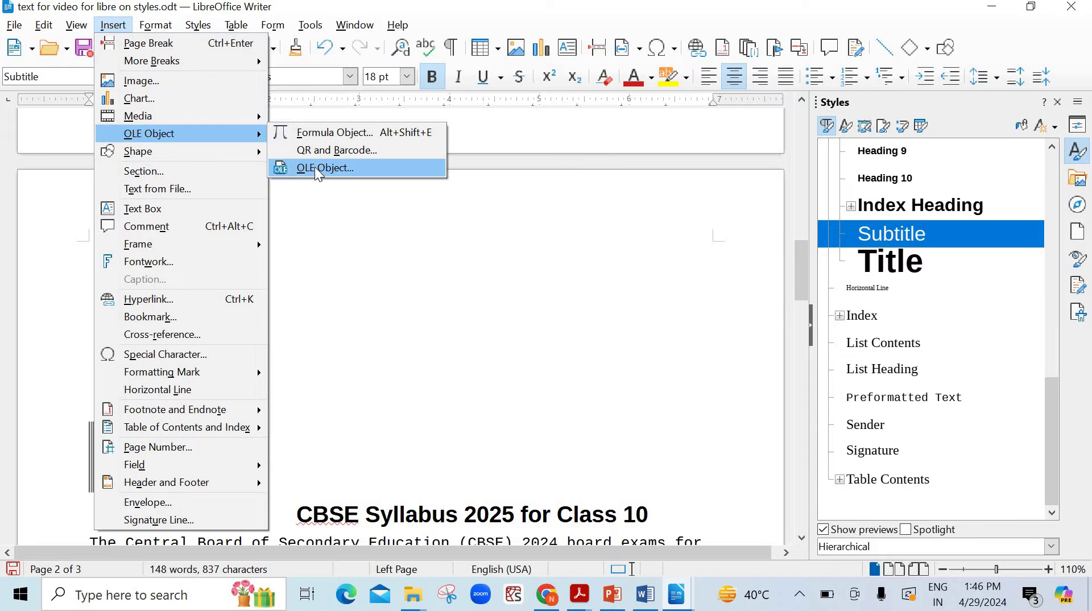
{"action": "left_click", "coordinate": [317, 169]}
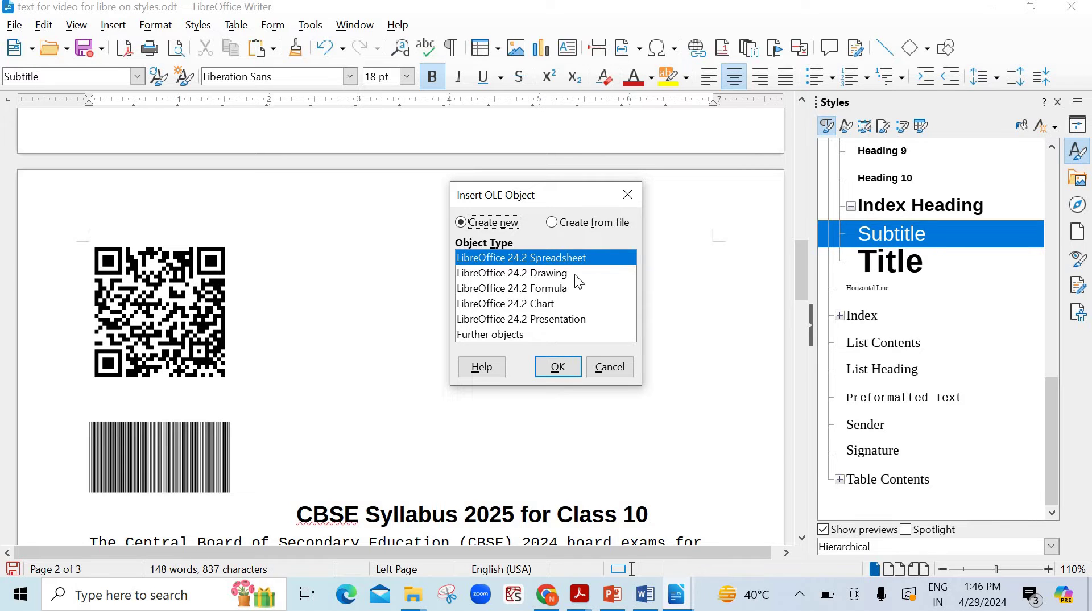
{"action": "left_click", "coordinate": [558, 367]}
{"action": "left_click", "coordinate": [568, 322]}
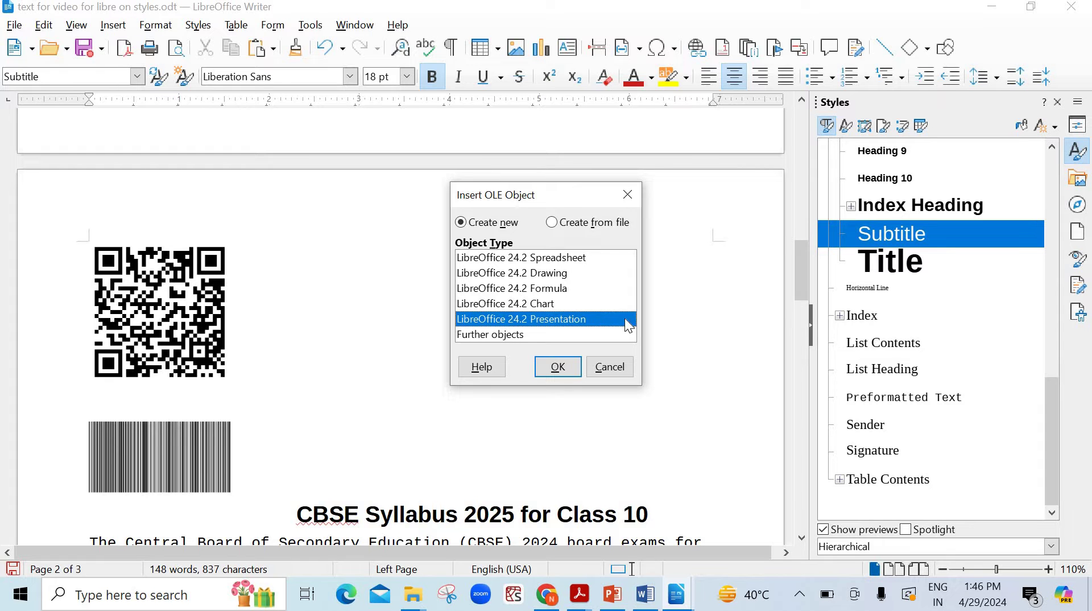
{"action": "left_click", "coordinate": [558, 367]}
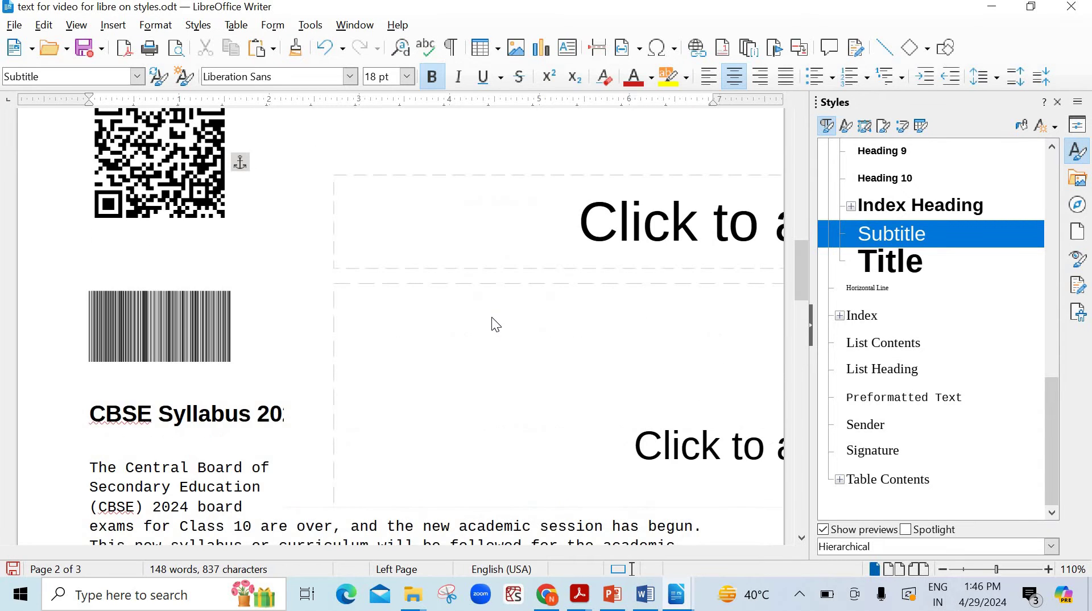
Title the embedded slide 'Presentation on Styles' and leave the object
{"action": "left_click", "coordinate": [488, 274]}
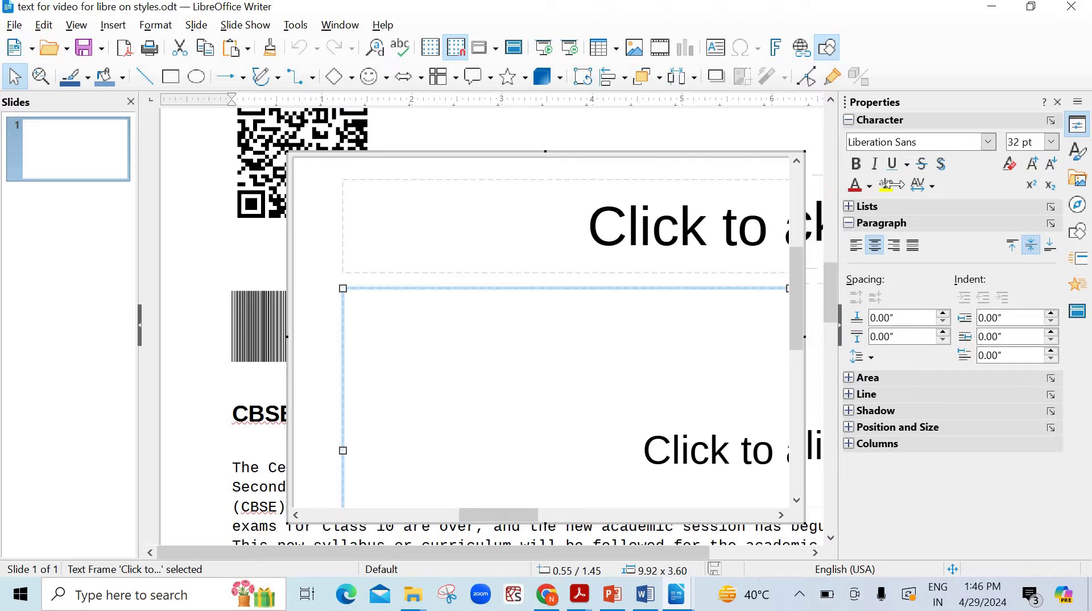
{"action": "left_click", "coordinate": [472, 214]}
{"action": "key", "text": "Escape"}
{"action": "left_click", "coordinate": [473, 214]}
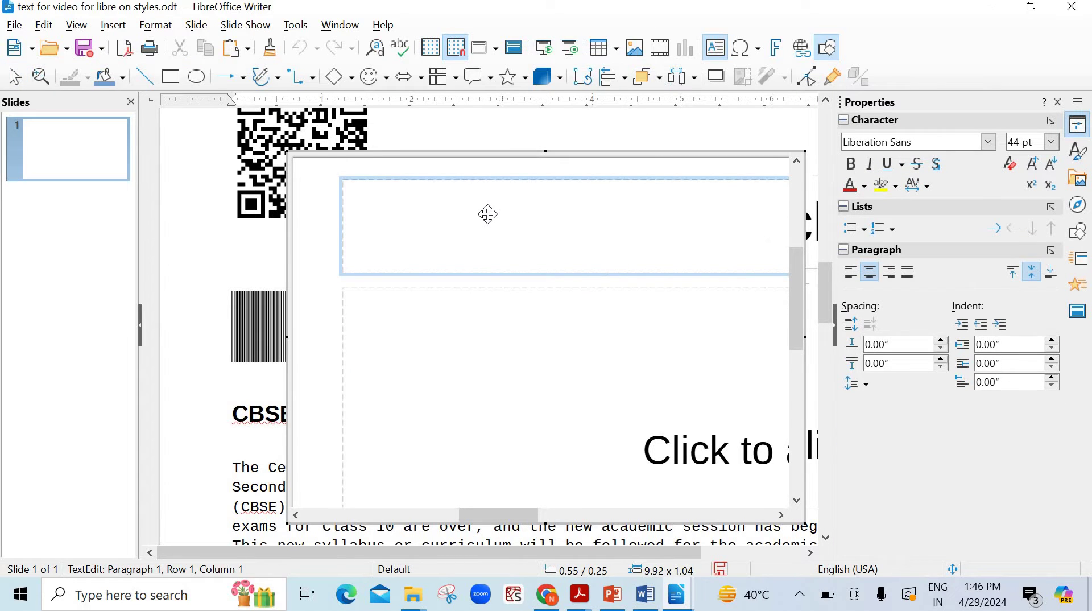
{"action": "type", "text": "Prese"}
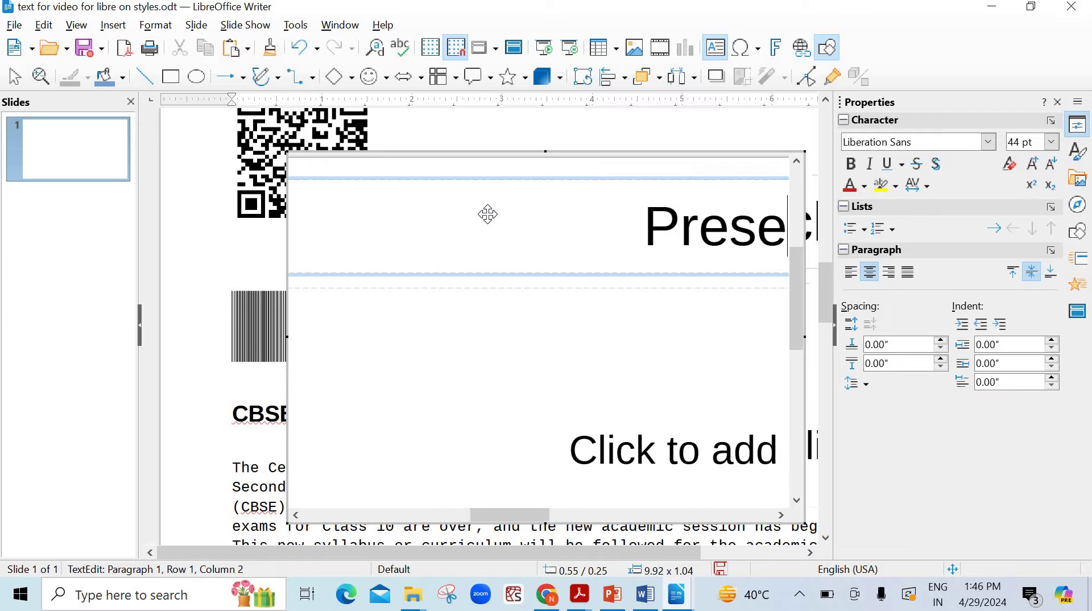
{"action": "type", "text": "ntatio"}
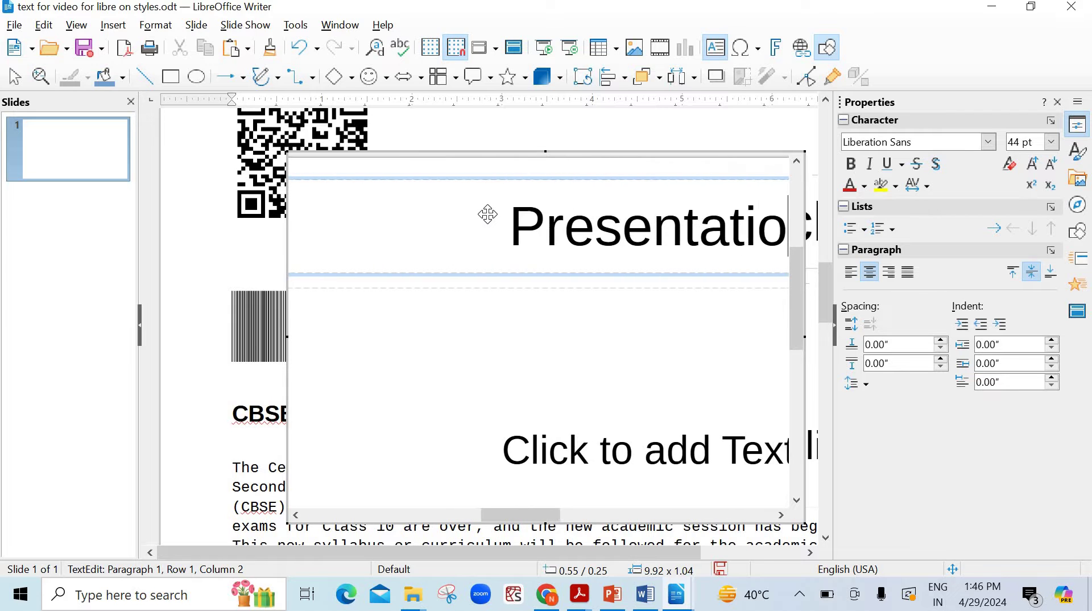
{"action": "type", "text": "n on S"}
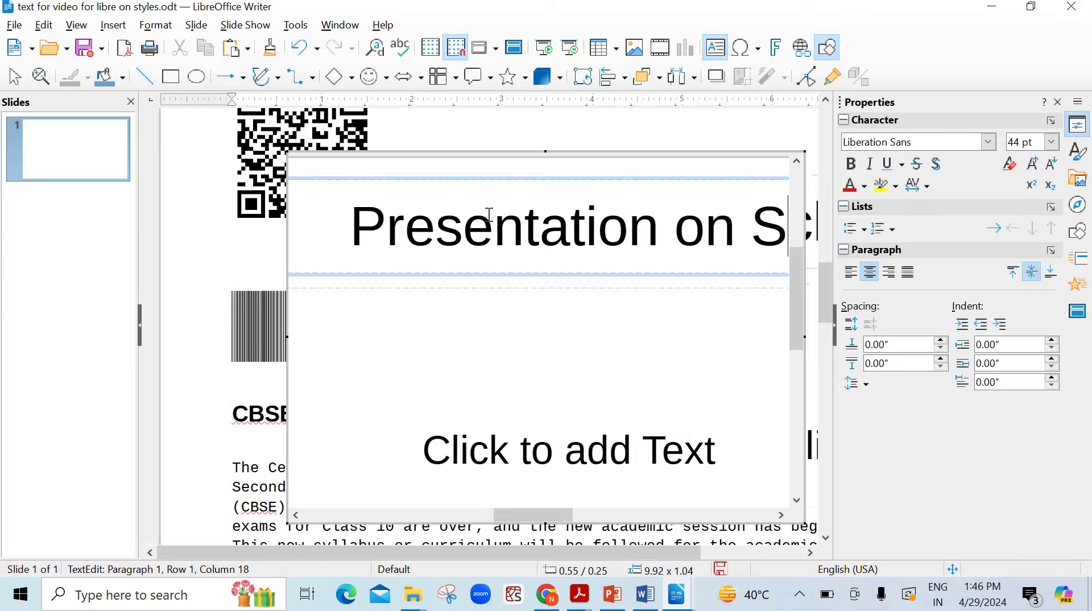
{"action": "type", "text": "tyles"}
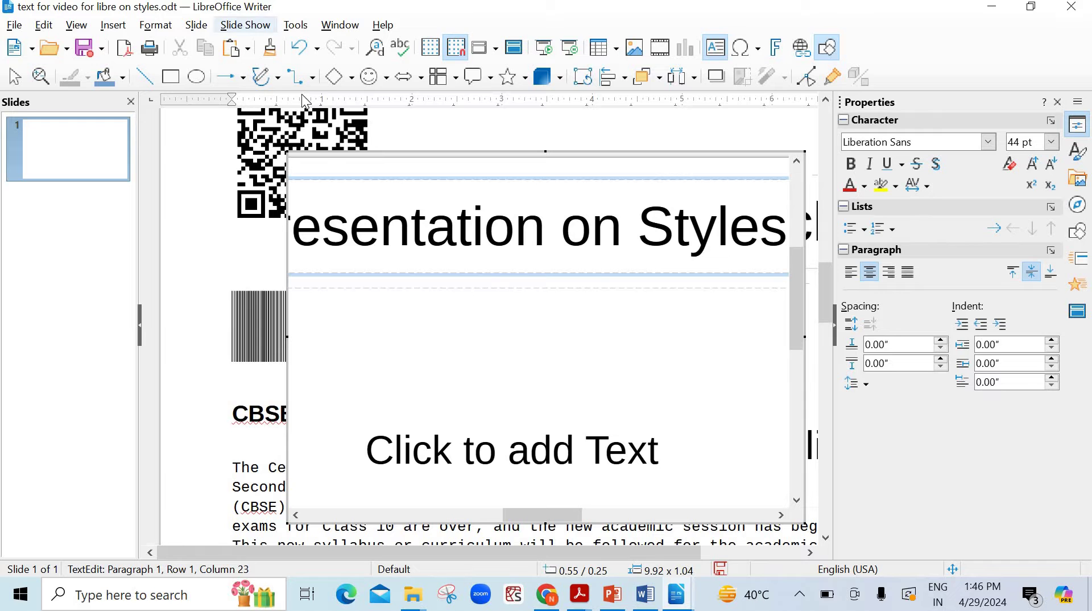
{"action": "key", "text": "Escape"}
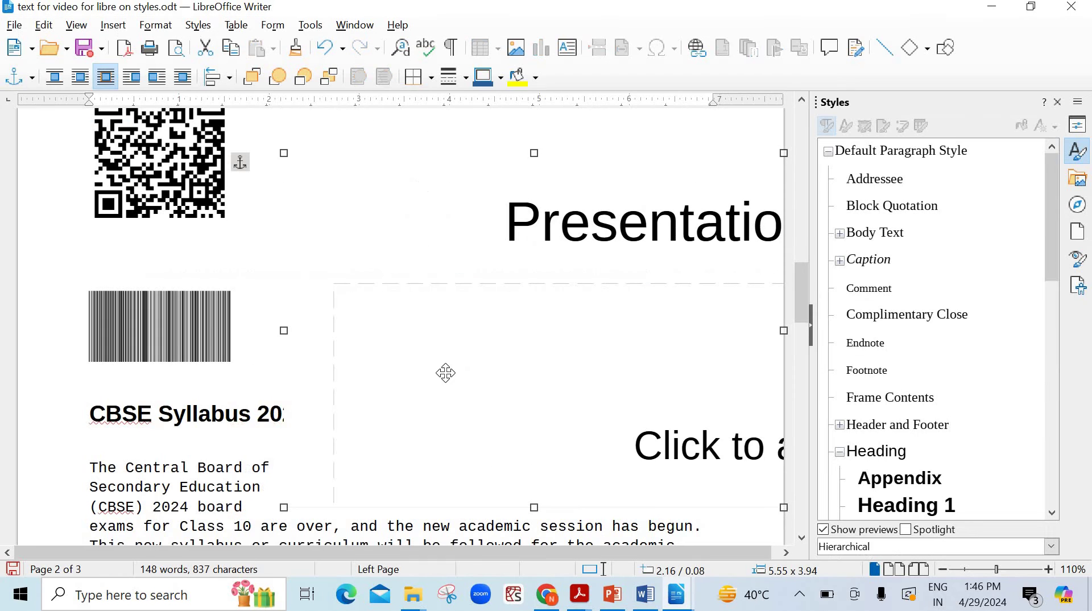
Shrink the embedded presentation and move it higher on the page
{"action": "left_click_drag", "start_coordinate": [284, 154], "coordinate": [407, 243]}
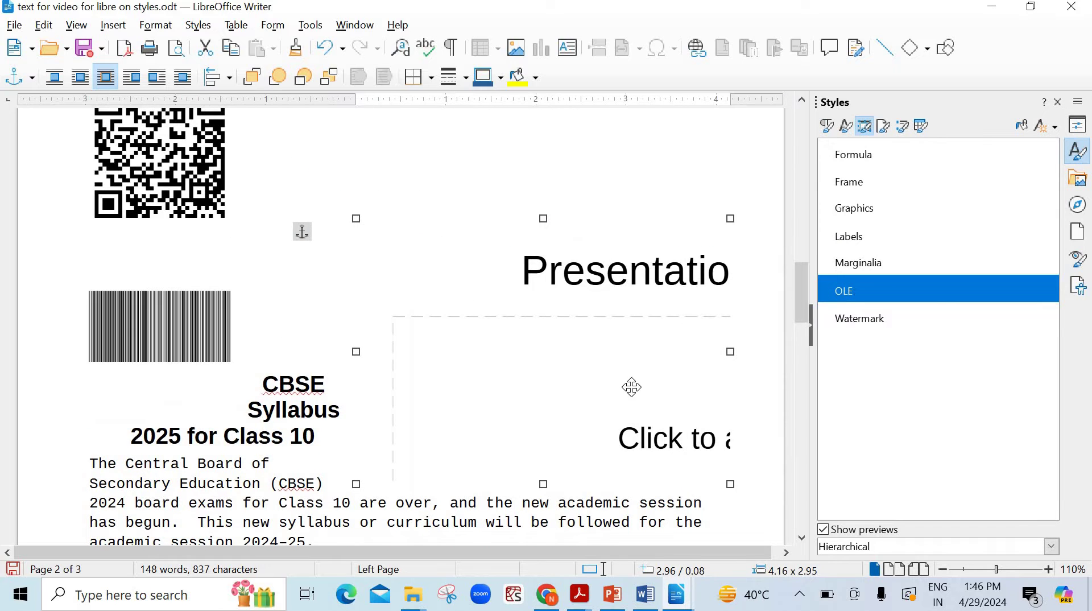
{"action": "left_click_drag", "start_coordinate": [306, 234], "coordinate": [480, 190]}
{"action": "left_click", "coordinate": [883, 126]}
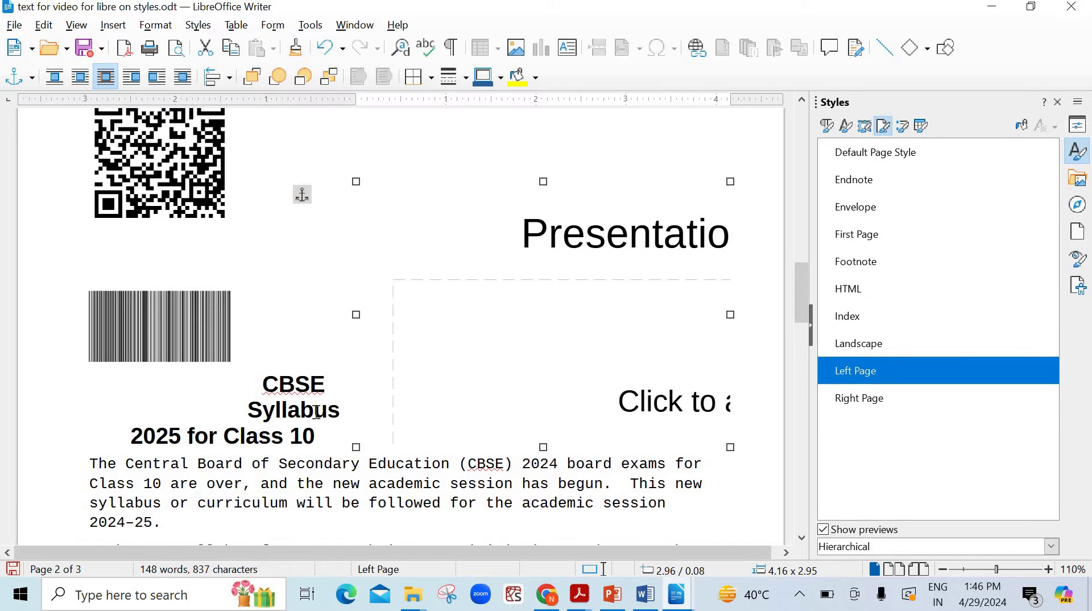
{"action": "left_click", "coordinate": [261, 385]}
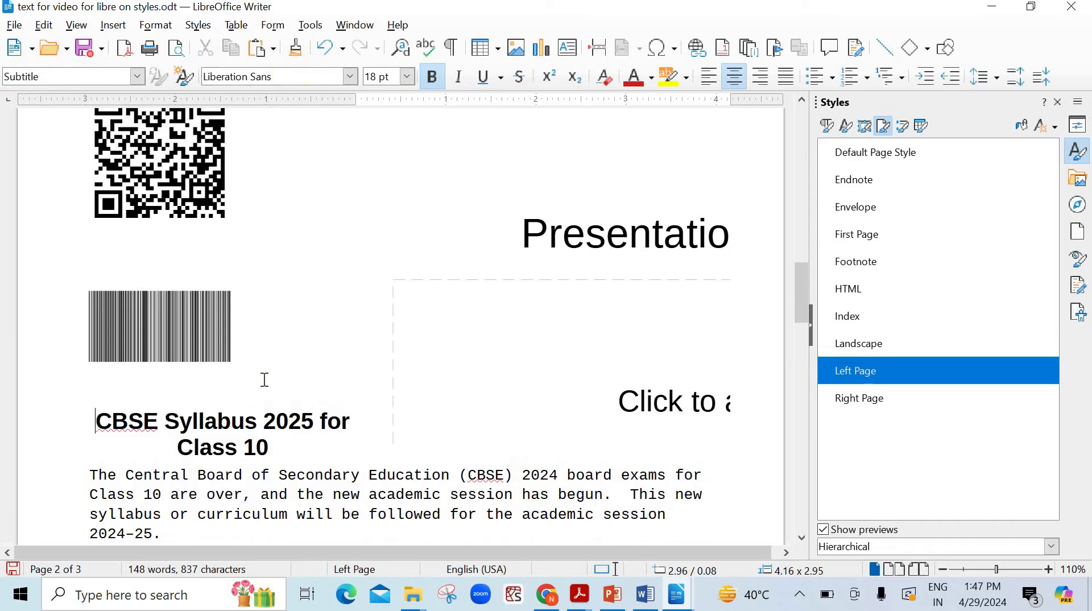
Try the Landscape page style, then undo it
{"action": "scroll", "coordinate": [386, 337], "scroll_direction": "down", "scroll_amount": 5}
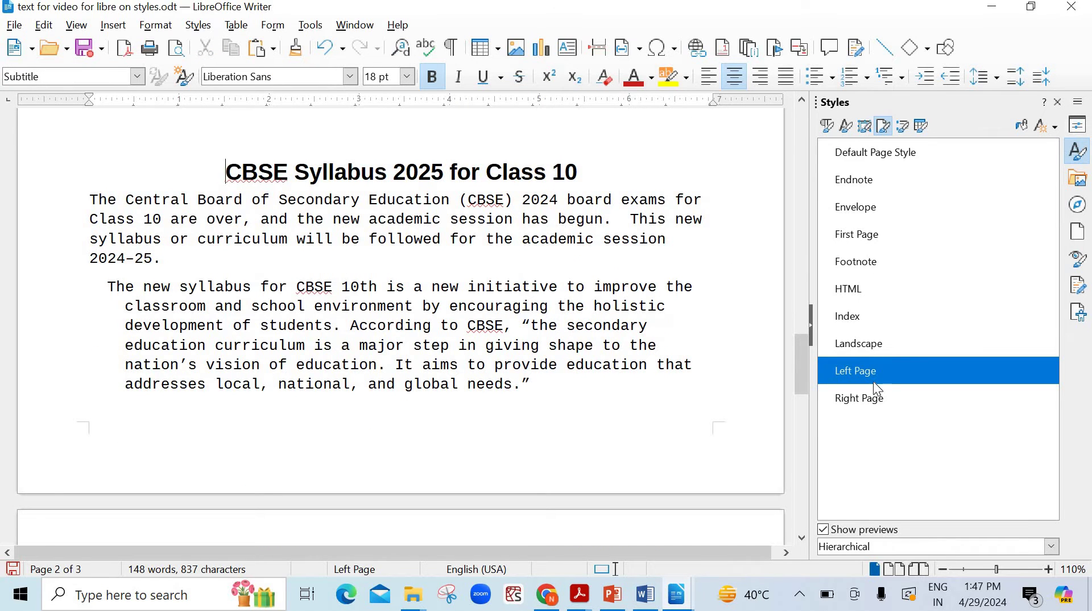
{"action": "double_click", "coordinate": [849, 346]}
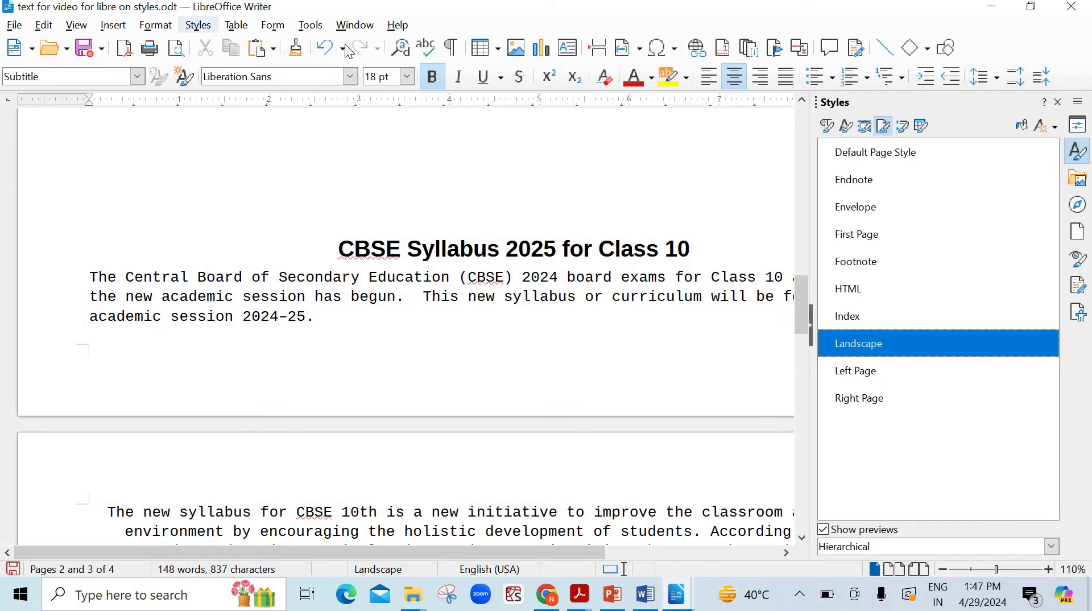
{"action": "left_click", "coordinate": [317, 50]}
{"action": "left_click", "coordinate": [317, 50]}
{"action": "left_click_drag", "start_coordinate": [802, 144], "coordinate": [836, 354]}
Apply Landscape, then Left Page, finishing with the Right Page style
{"action": "double_click", "coordinate": [851, 345]}
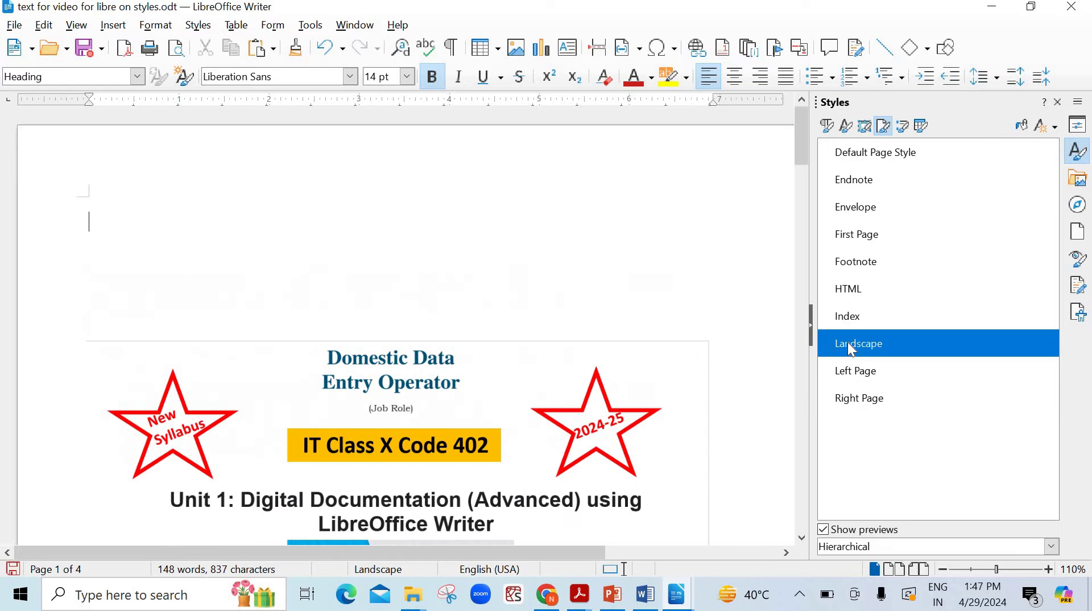
{"action": "left_click_drag", "start_coordinate": [818, 252], "coordinate": [852, 322]}
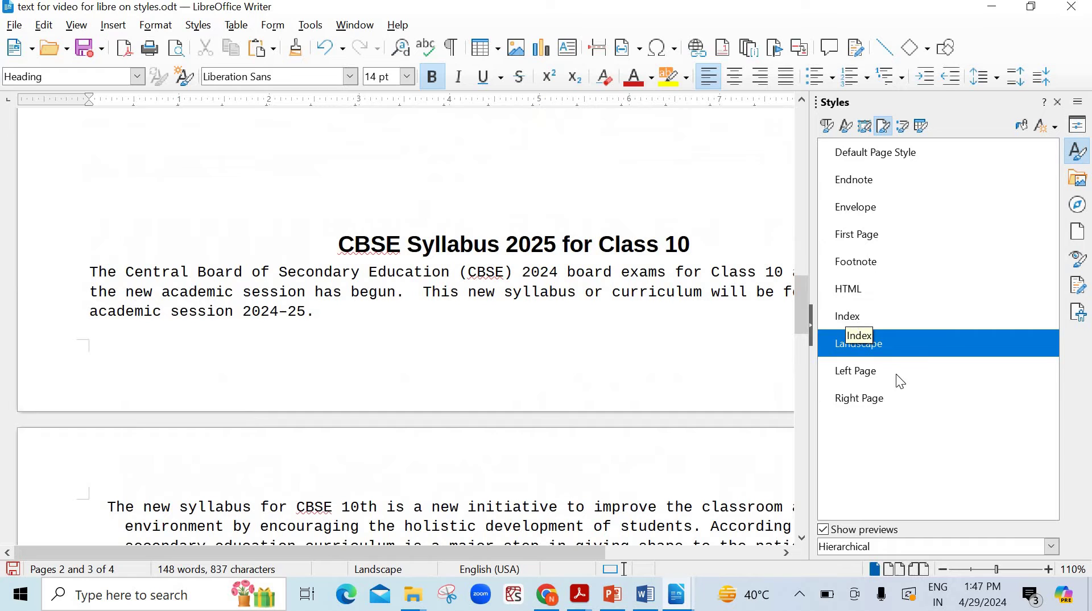
{"action": "double_click", "coordinate": [866, 374]}
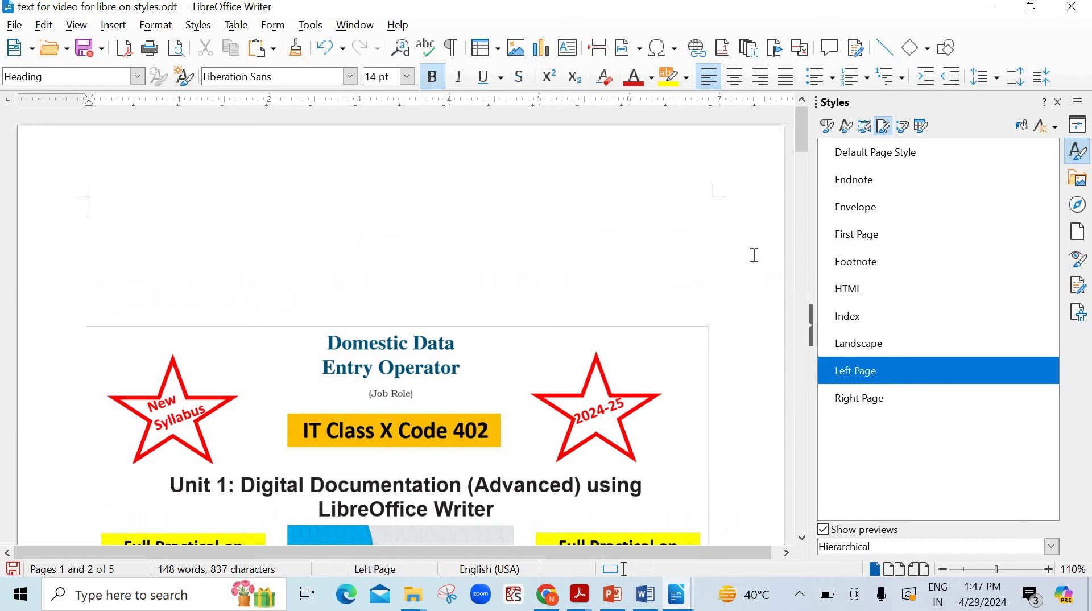
{"action": "left_click_drag", "start_coordinate": [799, 142], "coordinate": [803, 341]}
{"action": "double_click", "coordinate": [862, 400]}
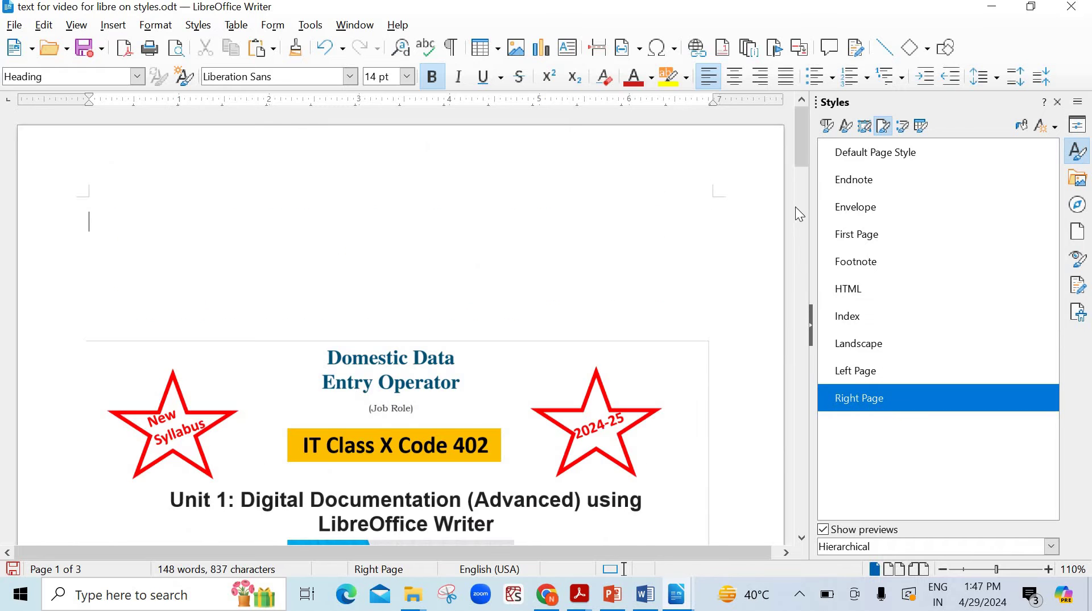
{"action": "left_click_drag", "start_coordinate": [810, 186], "coordinate": [938, 300]}
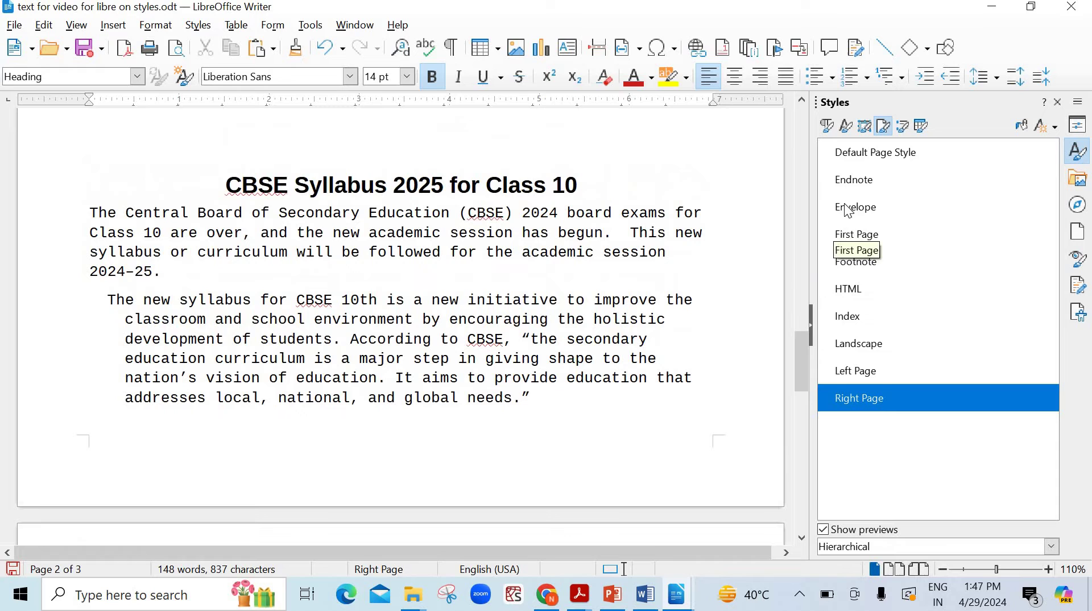
Show List Styles in the sidebar and add blank lines above the Table caption
{"action": "left_click", "coordinate": [902, 126]}
{"action": "left_click", "coordinate": [889, 126]}
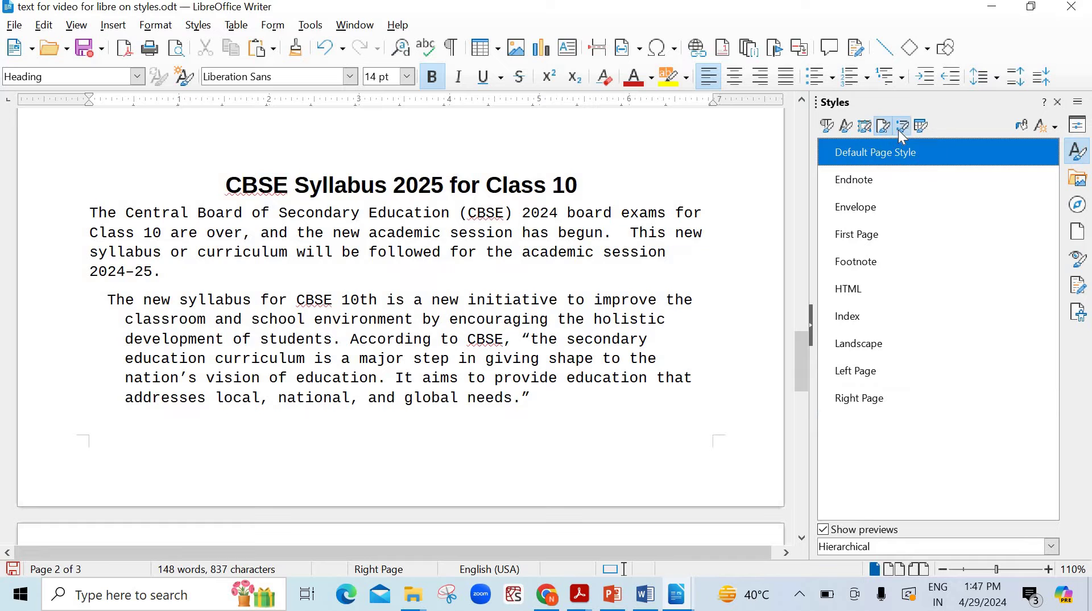
{"action": "left_click", "coordinate": [902, 127]}
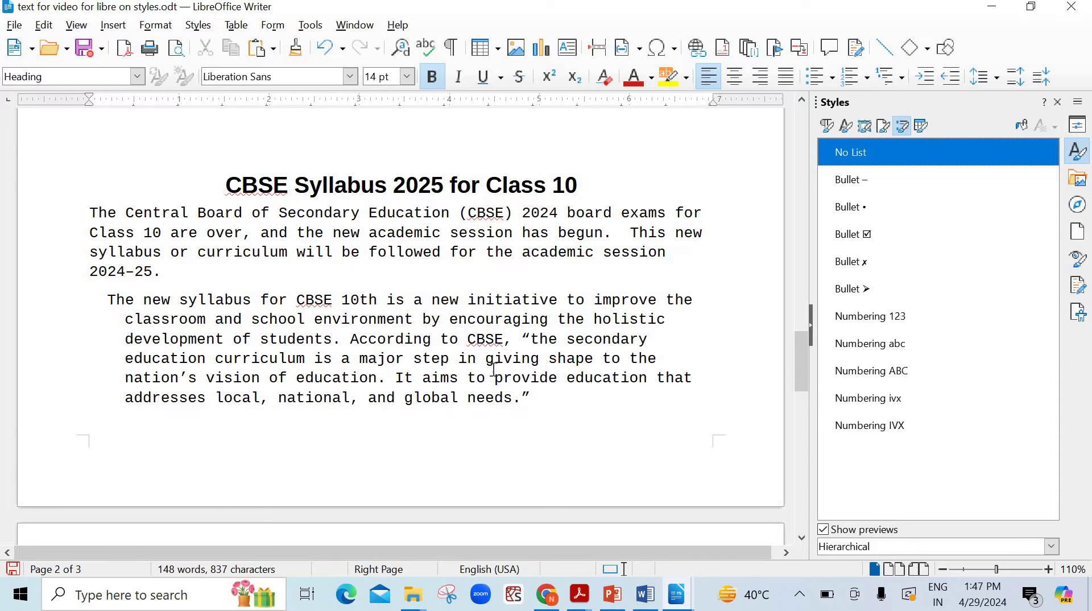
{"action": "scroll", "coordinate": [493, 369], "scroll_direction": "down", "scroll_amount": 12}
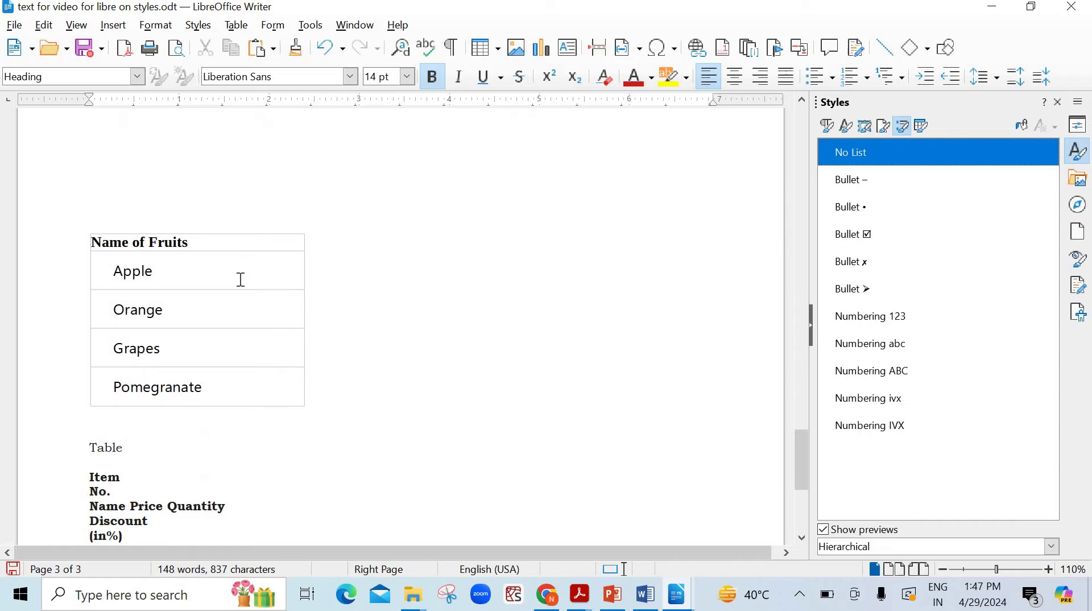
{"action": "left_click", "coordinate": [114, 432]}
{"action": "key", "text": "Return"}
{"action": "key", "text": "Return"}
{"action": "key", "text": "Return"}
{"action": "key", "text": "Return"}
{"action": "key", "text": "Return"}
{"action": "key", "text": "Return"}
{"action": "key", "text": "Return"}
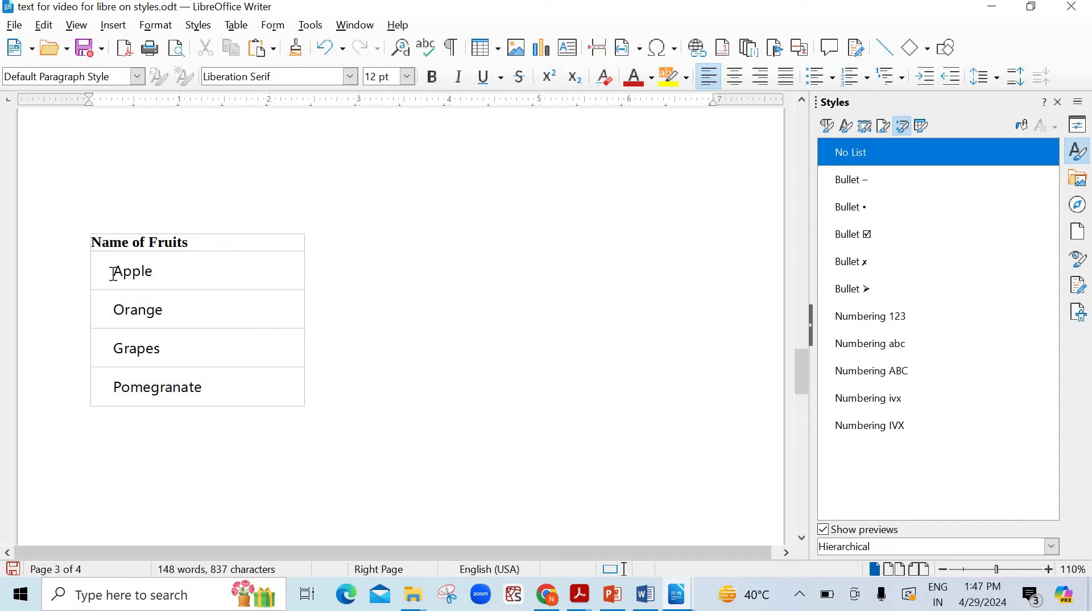
Select the four fruit cells and try dash, round and checkbox bullets
{"action": "left_click_drag", "start_coordinate": [113, 274], "coordinate": [232, 415]}
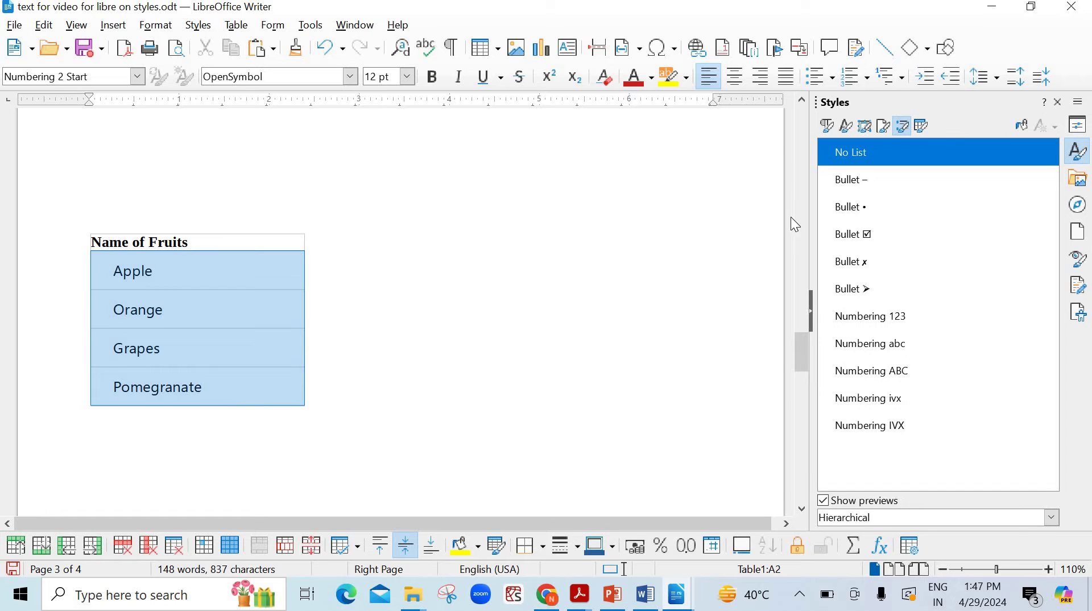
{"action": "left_click", "coordinate": [844, 183]}
{"action": "double_click", "coordinate": [842, 181]}
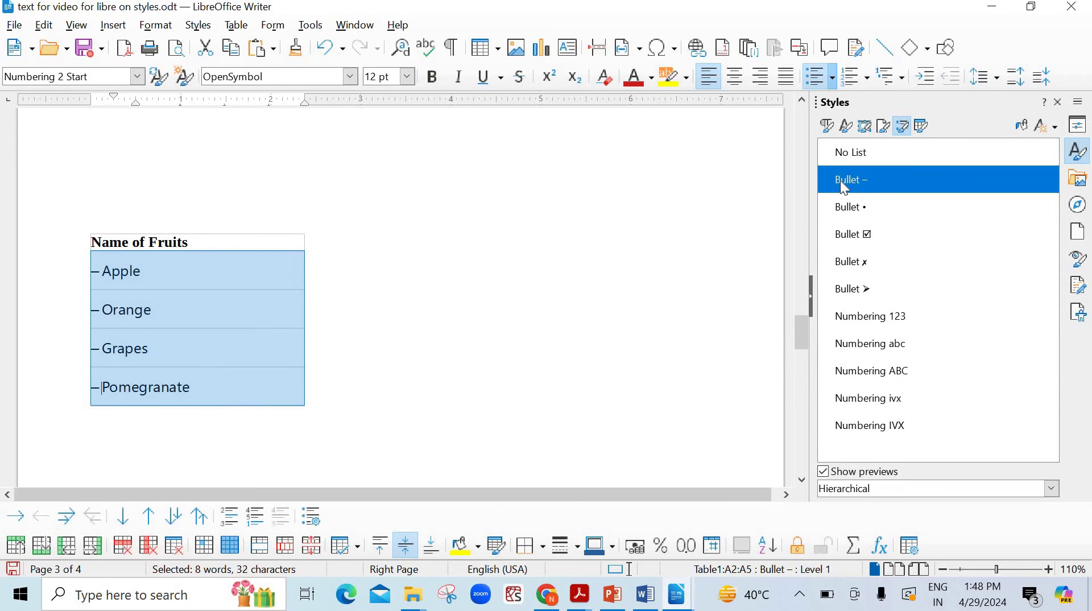
{"action": "double_click", "coordinate": [852, 210]}
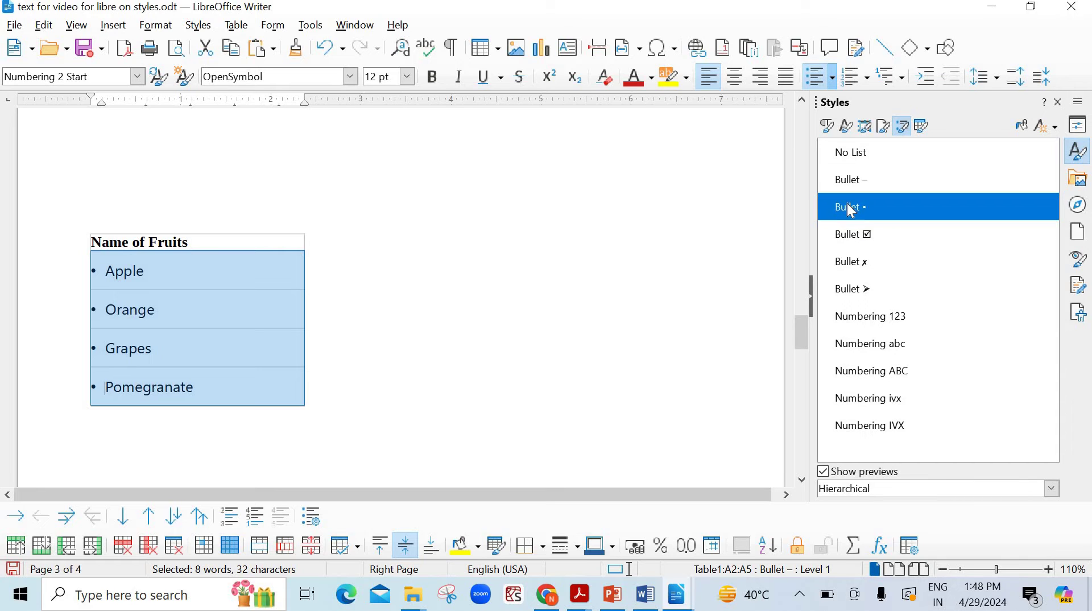
{"action": "double_click", "coordinate": [848, 239]}
Cycle through 1–4, a–d and A–D numbering, ending on Roman numerals I–IV
{"action": "double_click", "coordinate": [860, 316]}
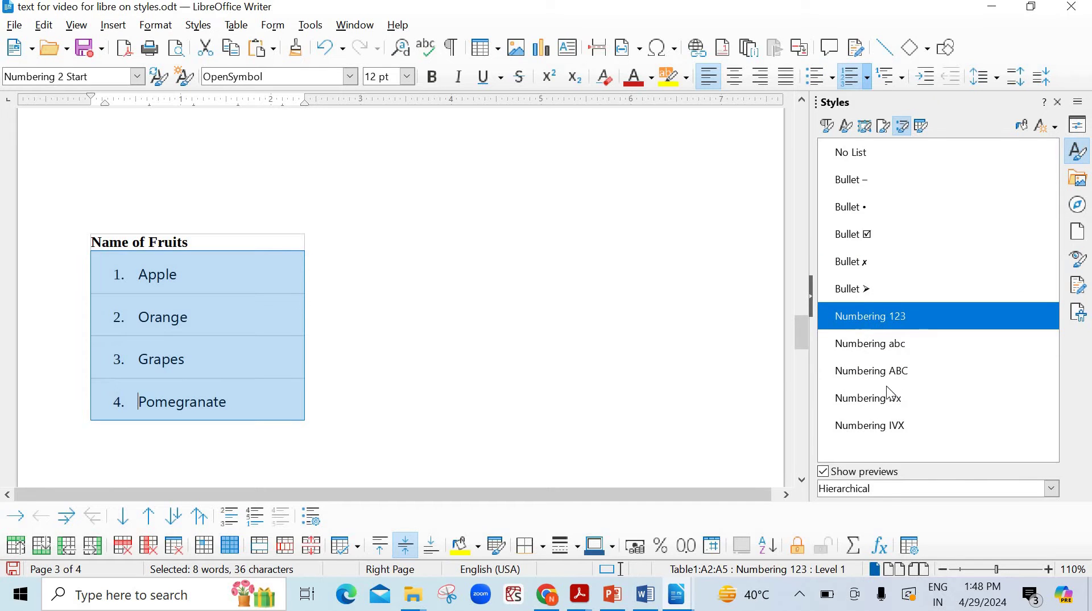
{"action": "left_click", "coordinate": [862, 346]}
{"action": "double_click", "coordinate": [861, 343]}
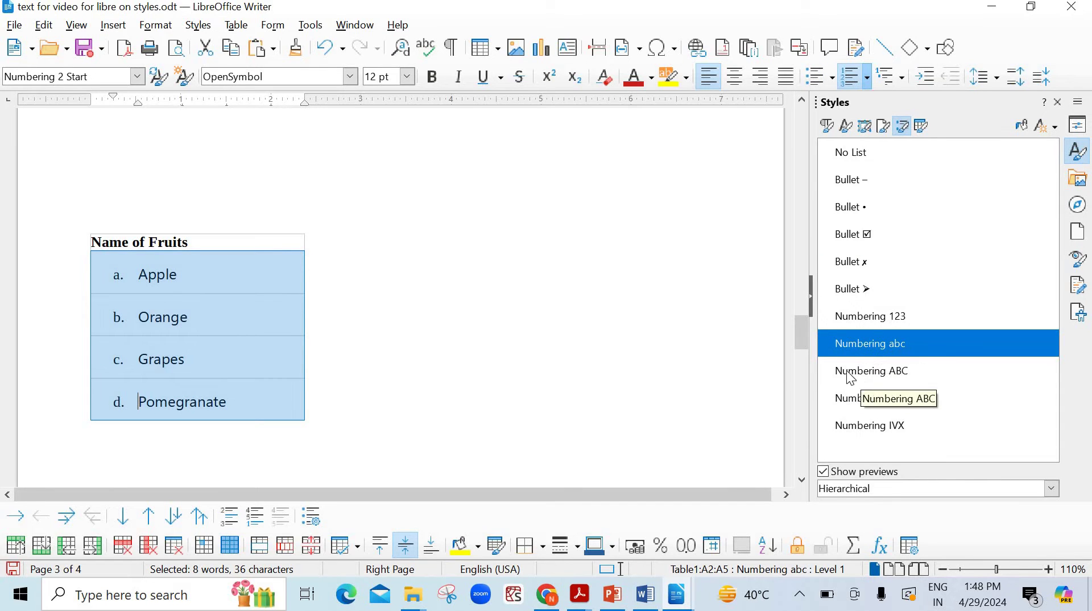
{"action": "double_click", "coordinate": [848, 371]}
{"action": "double_click", "coordinate": [857, 425]}
{"action": "left_click", "coordinate": [487, 325]}
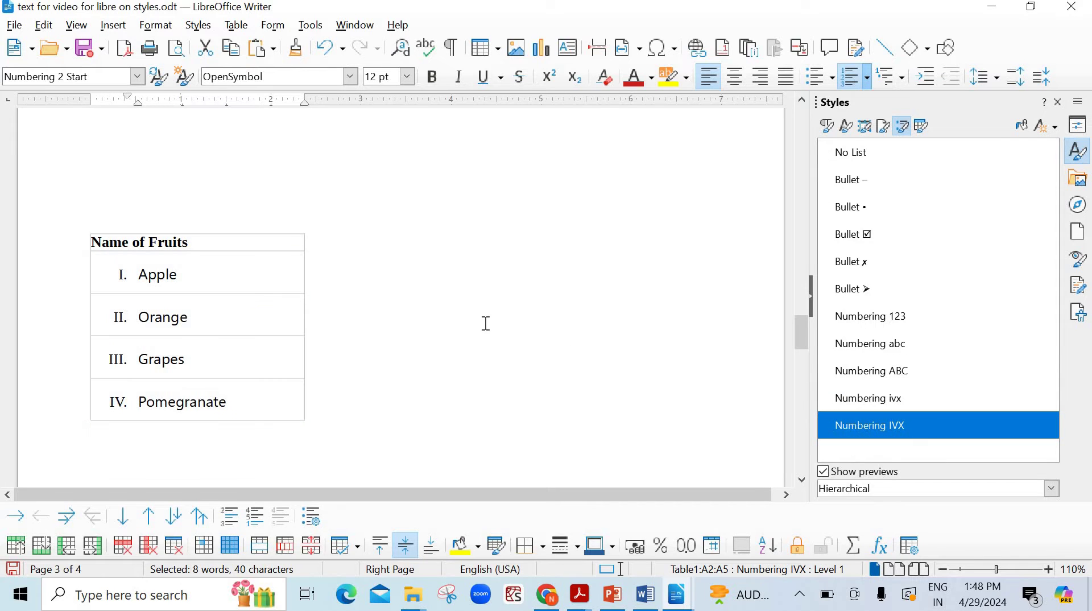
Join 'ItemNo.' and separate ItemNo., Name, Price and Quantity with tabs
{"action": "left_click", "coordinate": [926, 127]}
{"action": "scroll", "coordinate": [352, 292], "scroll_direction": "down", "scroll_amount": 8}
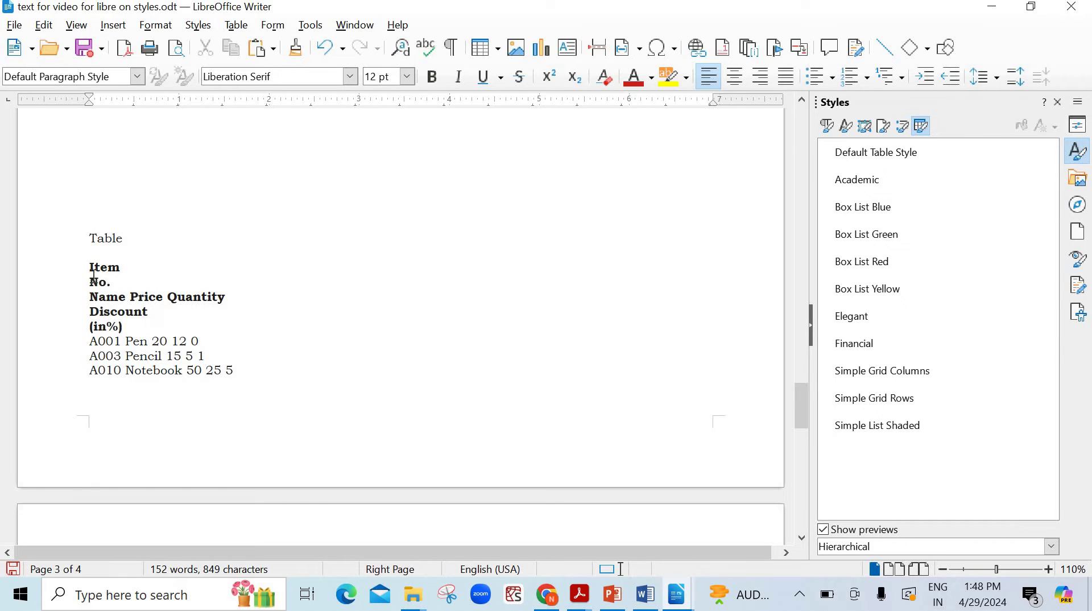
{"action": "left_click", "coordinate": [397, 274]}
{"action": "key", "text": "BackSpace"}
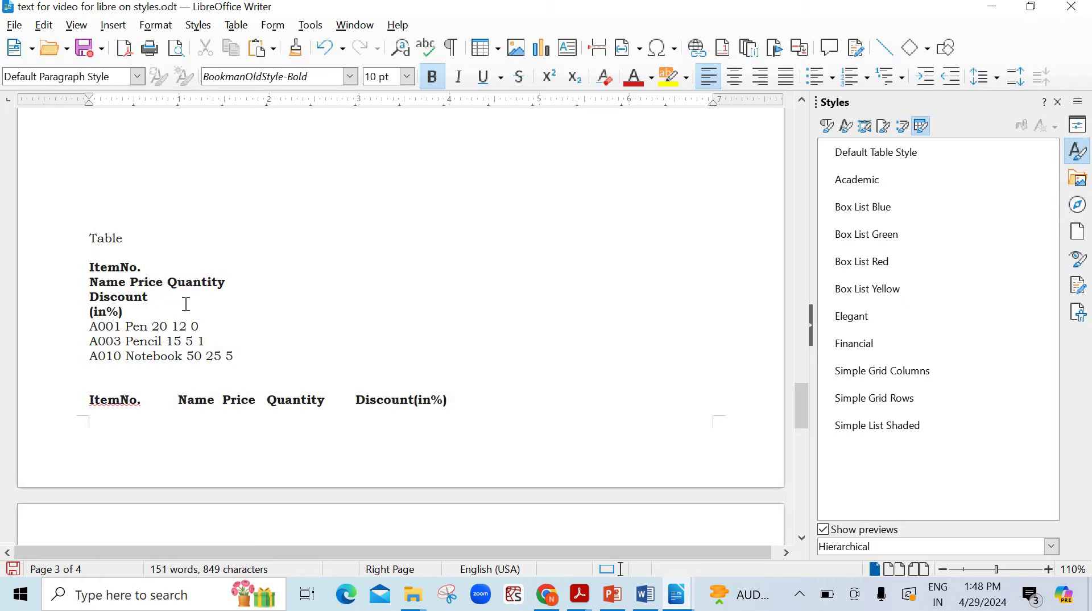
{"action": "key", "text": "Tab"}
{"action": "key", "text": "BackSpace"}
{"action": "key", "text": "BackSpace"}
{"action": "key", "text": "Tab"}
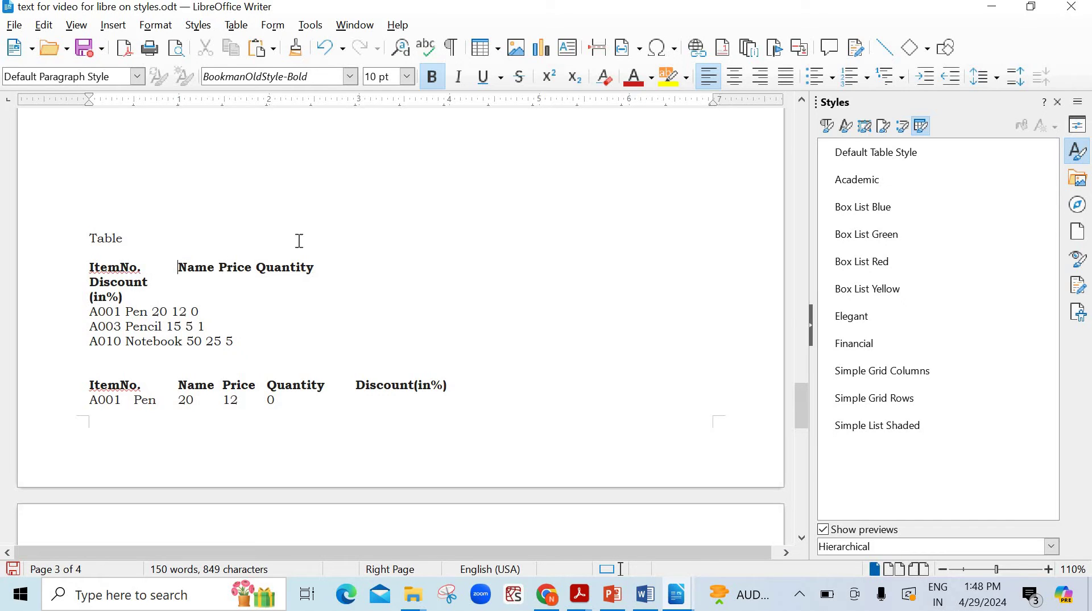
{"action": "key", "text": "BackSpace"}
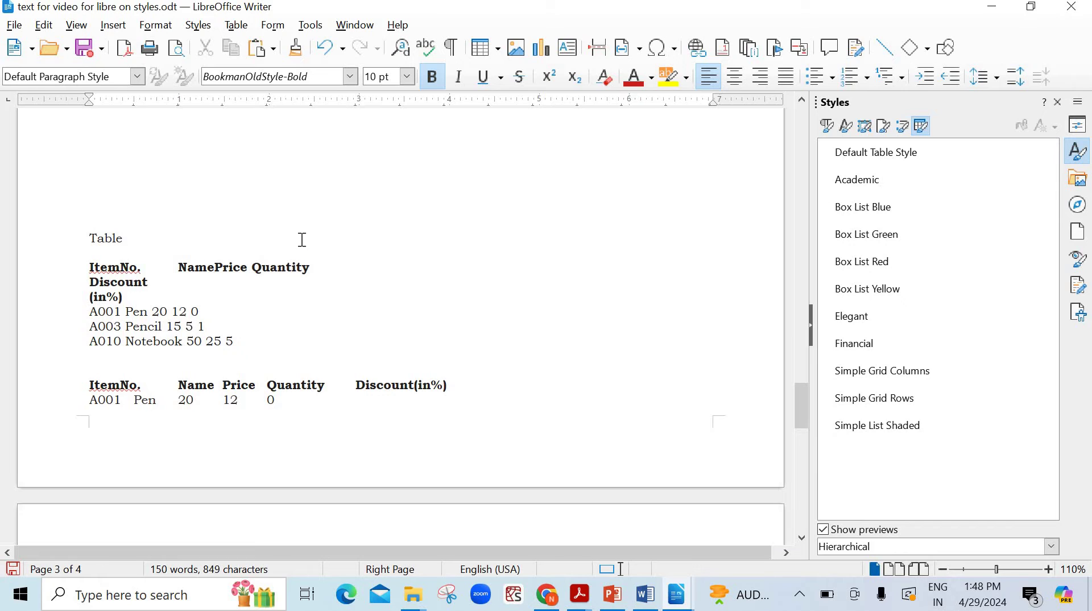
{"action": "key", "text": "Tab"}
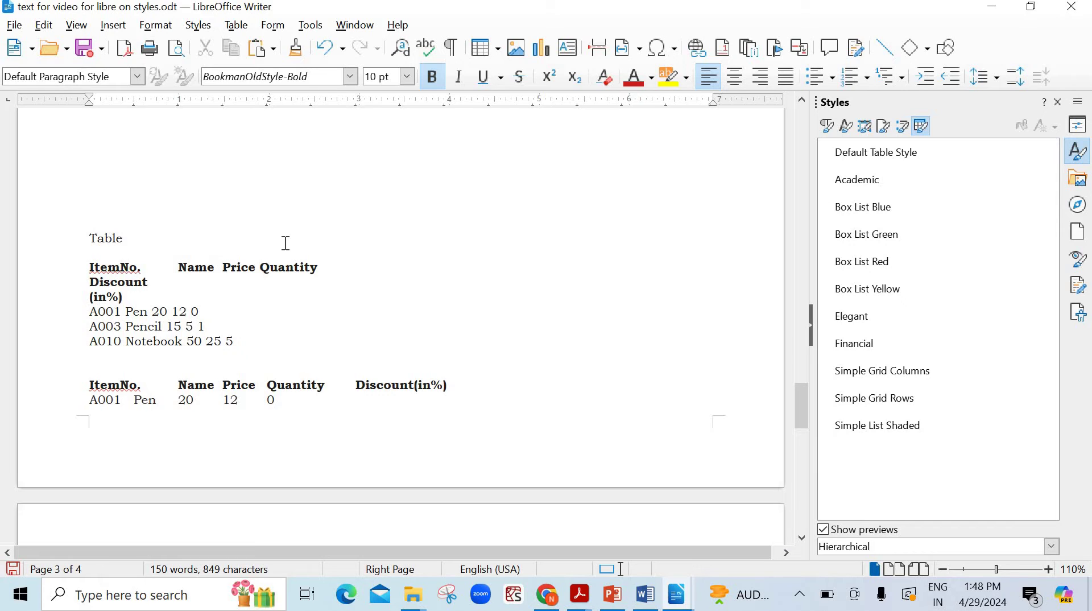
{"action": "left_click", "coordinate": [262, 272]}
{"action": "key", "text": "BackSpace"}
{"action": "key", "text": "Tab"}
Add blank lines after the A010 row, pushing the item rows onto page 4
{"action": "scroll", "coordinate": [177, 333], "scroll_direction": "down", "scroll_amount": 4}
{"action": "scroll", "coordinate": [193, 273], "scroll_direction": "up", "scroll_amount": 2}
{"action": "key", "text": "Down"}
{"action": "key", "text": "Return"}
{"action": "key", "text": "Return"}
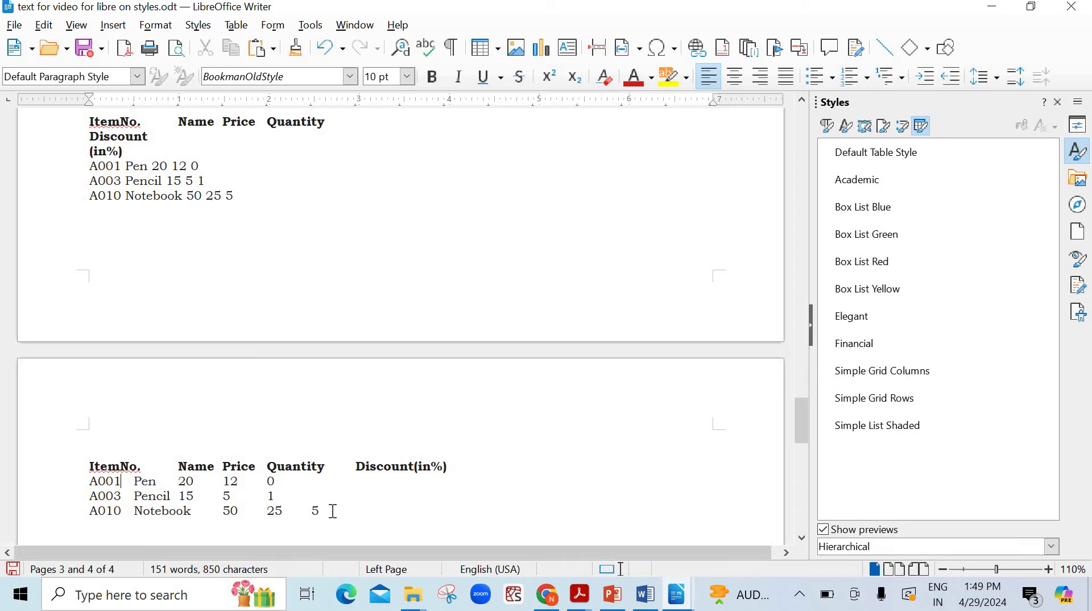
Convert the tab-separated item rows on page 4 into a table, using Tabs as separator
{"action": "left_click_drag", "start_coordinate": [321, 511], "coordinate": [83, 459]}
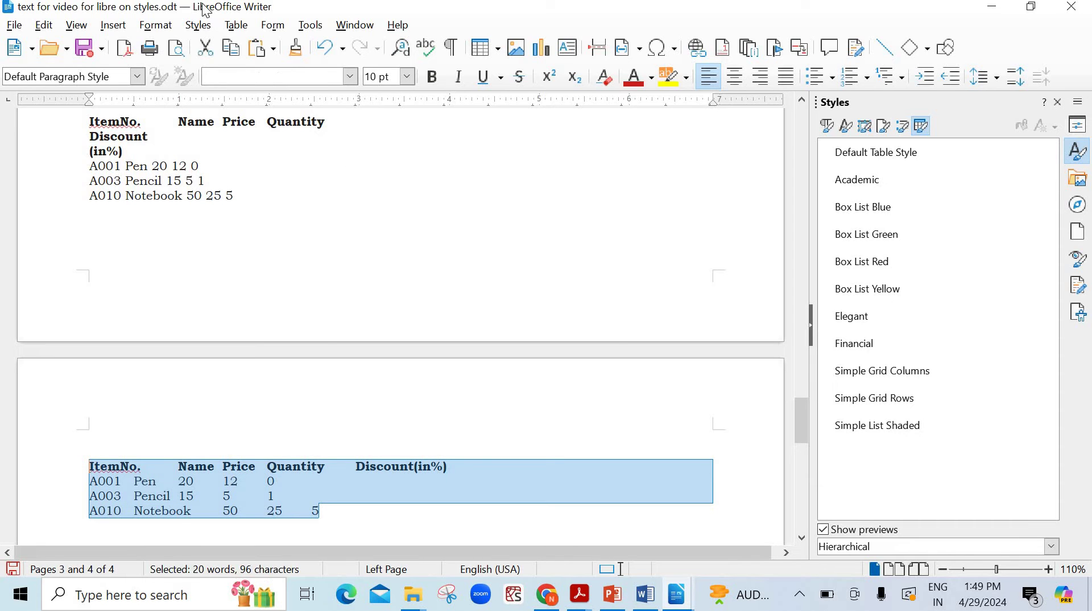
{"action": "left_click", "coordinate": [237, 29]}
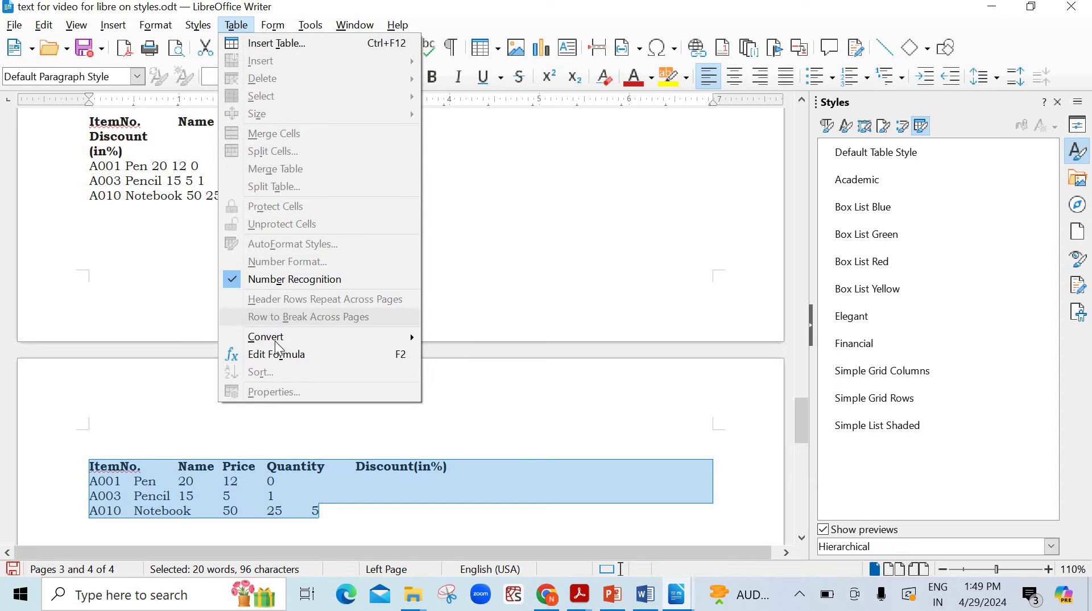
{"action": "mouse_move", "coordinate": [276, 336]}
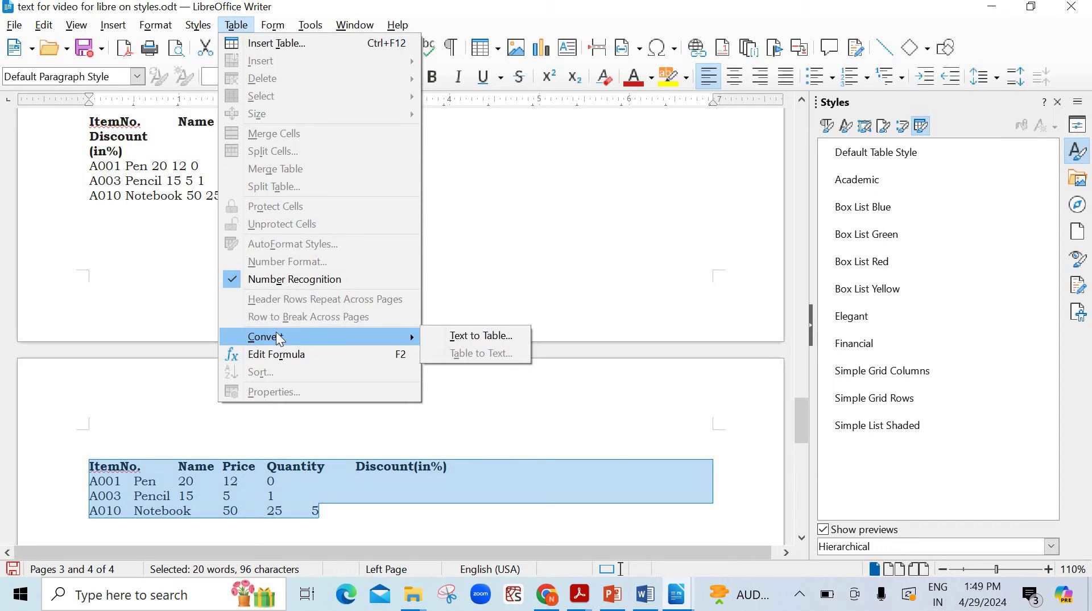
{"action": "left_click", "coordinate": [456, 338]}
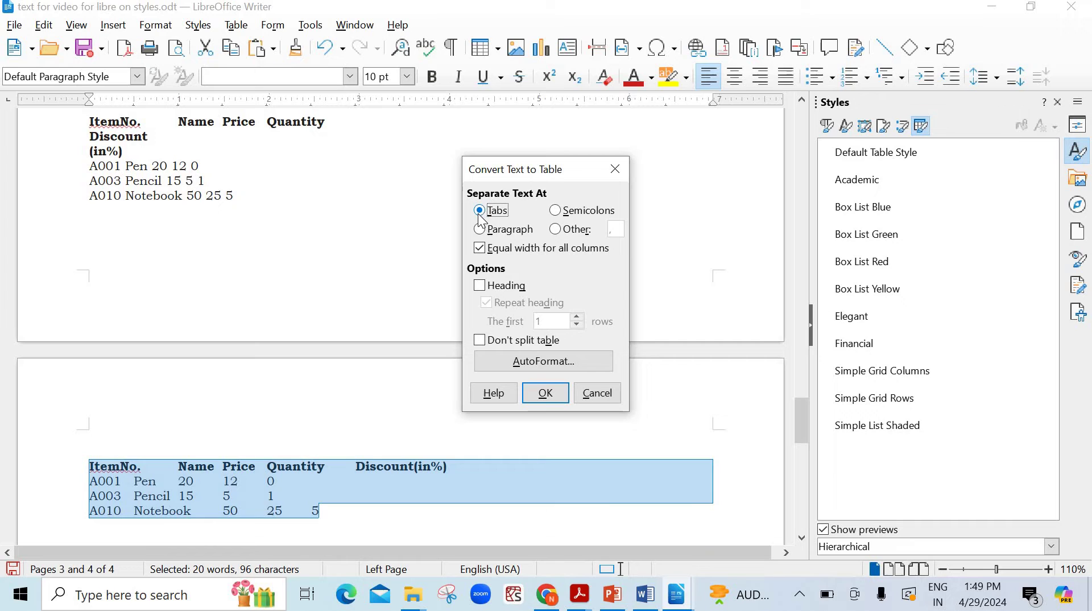
{"action": "left_click", "coordinate": [538, 401]}
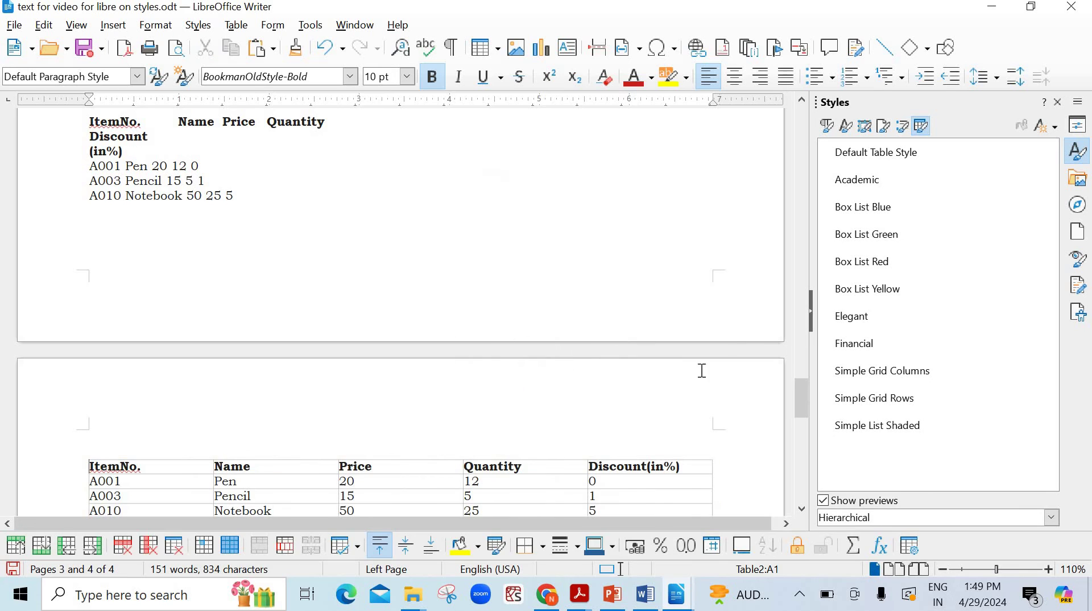
{"action": "scroll", "coordinate": [734, 326], "scroll_direction": "down", "scroll_amount": 3}
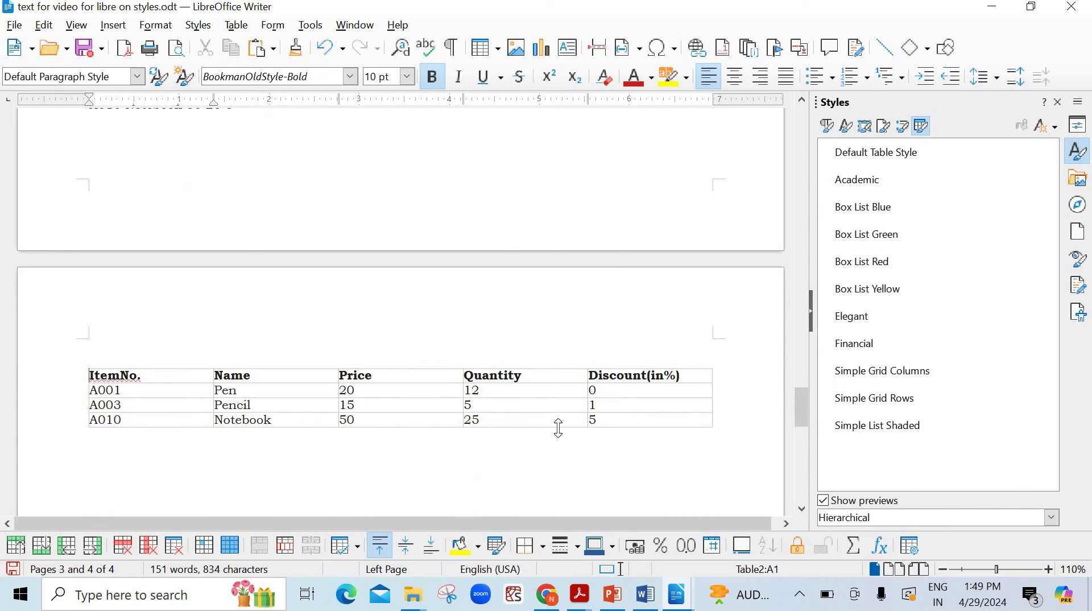
Try the Default, Academic and Box List Blue, Green and Red table styles
{"action": "left_click", "coordinate": [881, 159]}
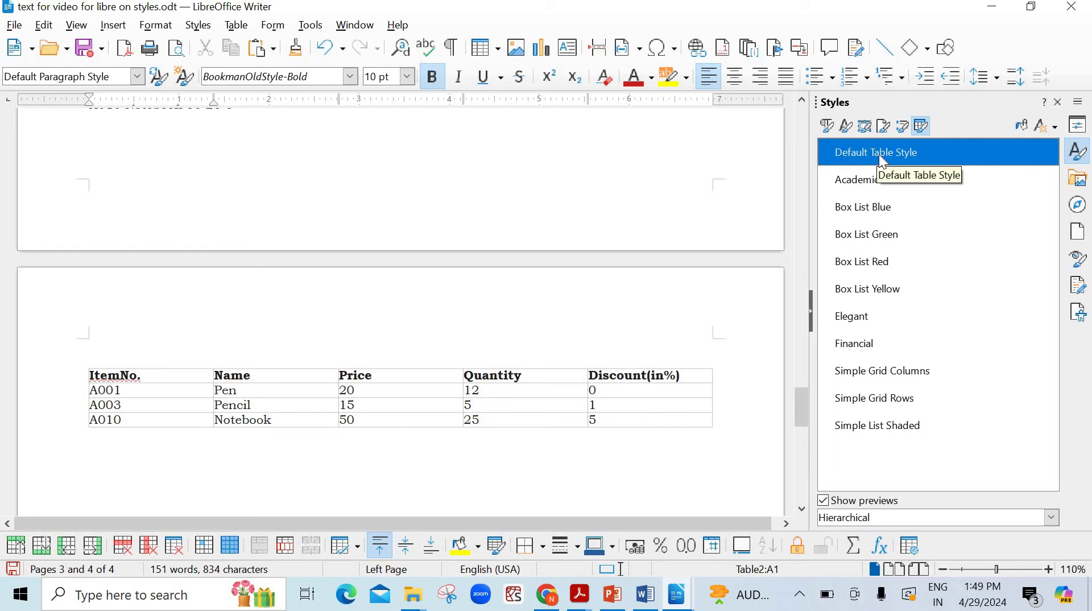
{"action": "double_click", "coordinate": [853, 185]}
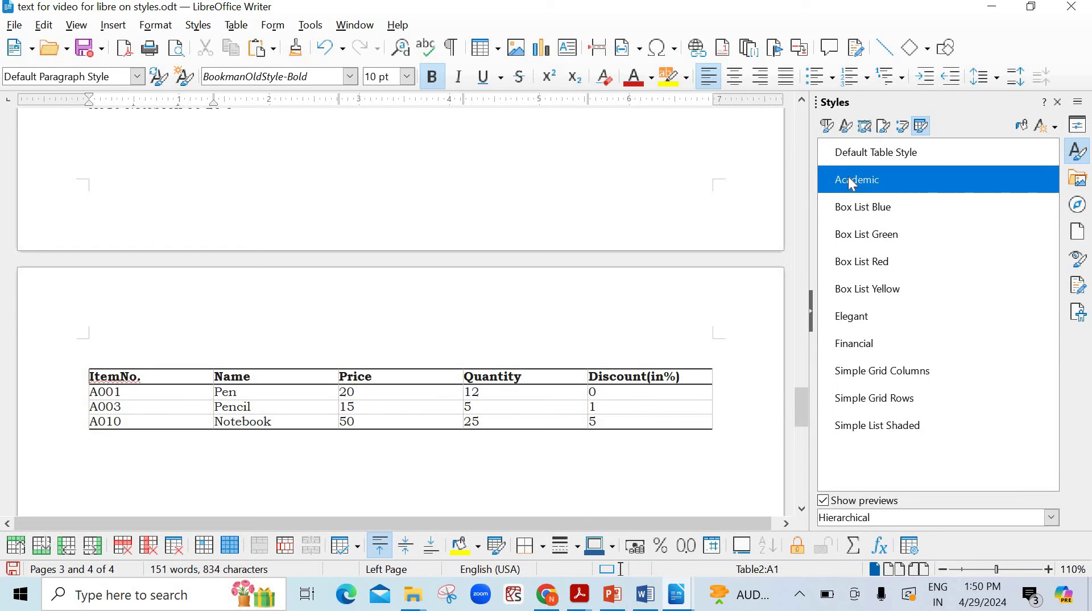
{"action": "left_click", "coordinate": [869, 211]}
{"action": "double_click", "coordinate": [865, 207]}
{"action": "double_click", "coordinate": [859, 234]}
{"action": "double_click", "coordinate": [863, 261]}
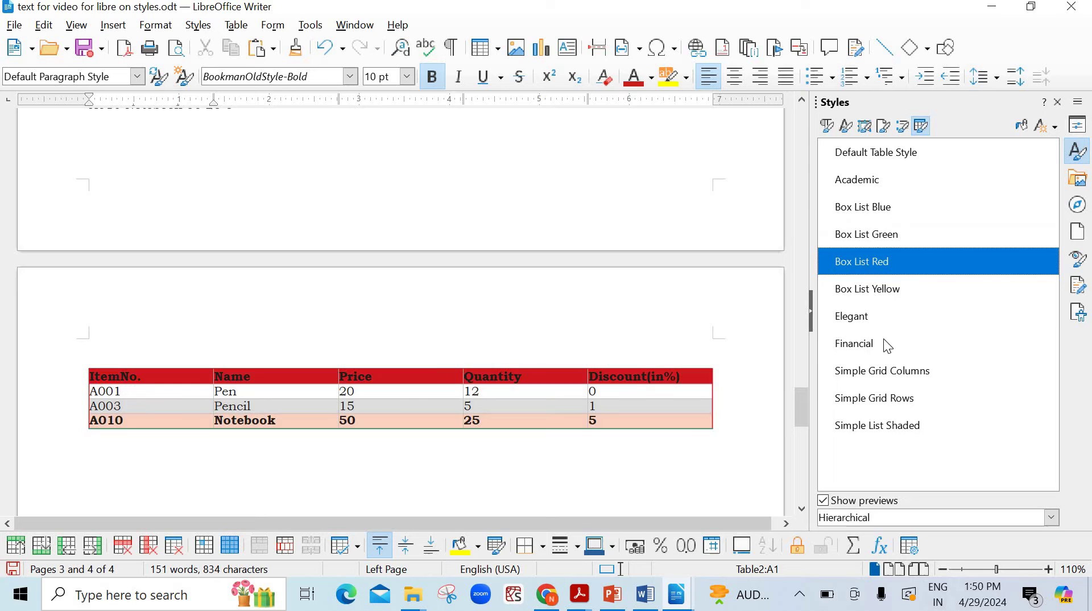
Try Elegant, Financial and Simple Grid styles, settling on Simple List Shaded
{"action": "double_click", "coordinate": [852, 317]}
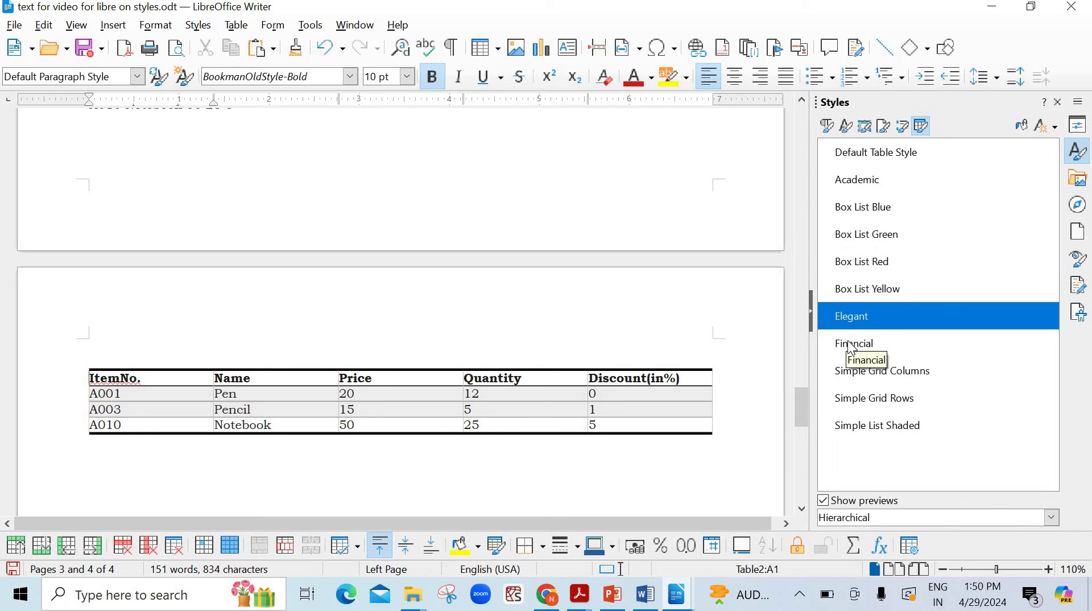
{"action": "double_click", "coordinate": [852, 345]}
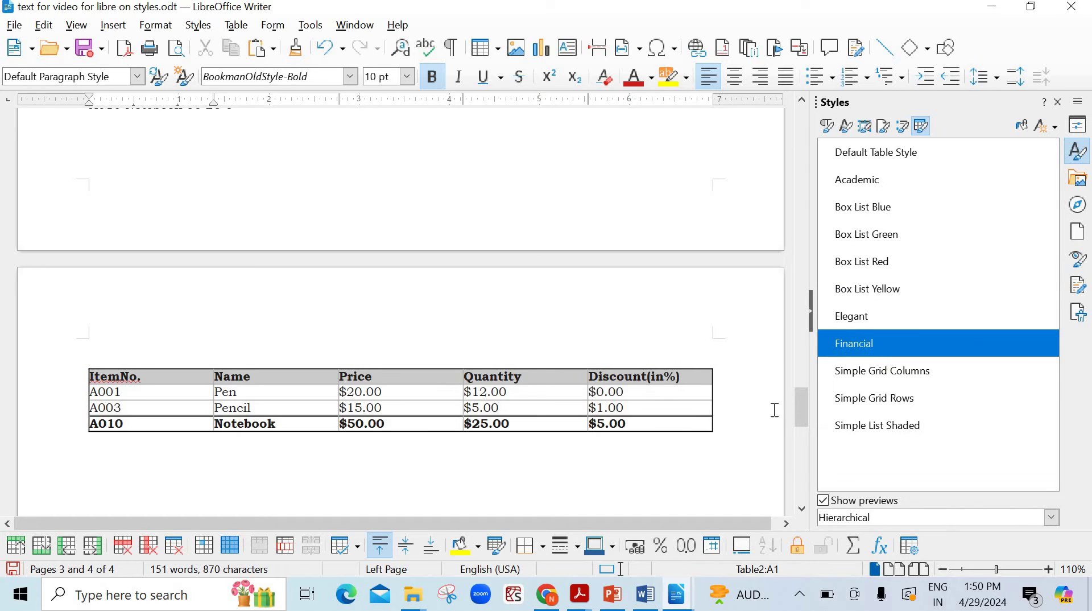
{"action": "left_click", "coordinate": [890, 375]}
{"action": "double_click", "coordinate": [891, 375]}
{"action": "double_click", "coordinate": [858, 401]}
{"action": "double_click", "coordinate": [858, 434]}
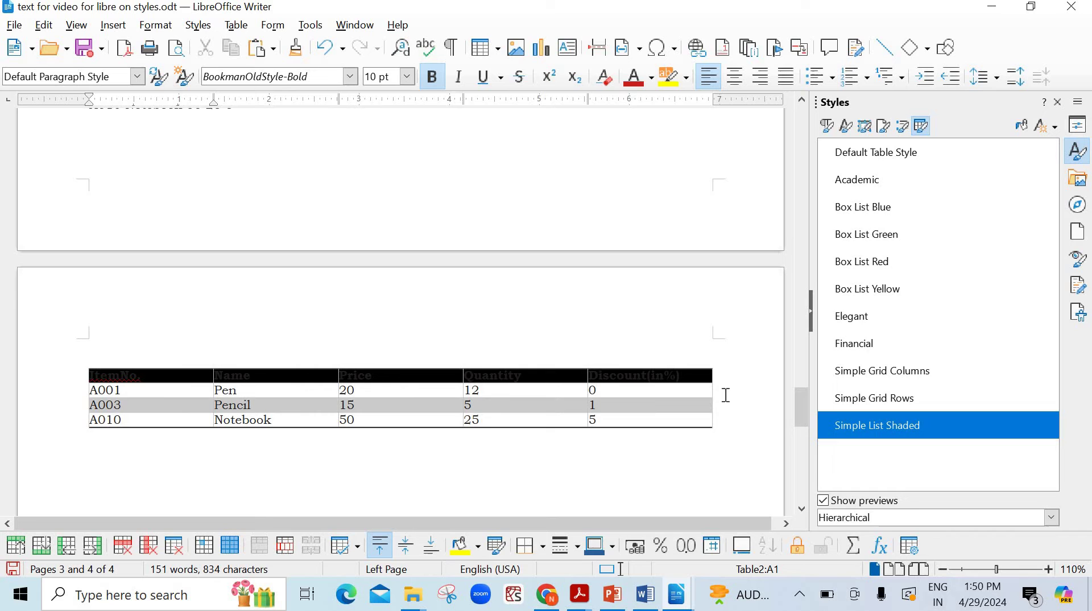
{"action": "key", "text": "ctrl+z"}
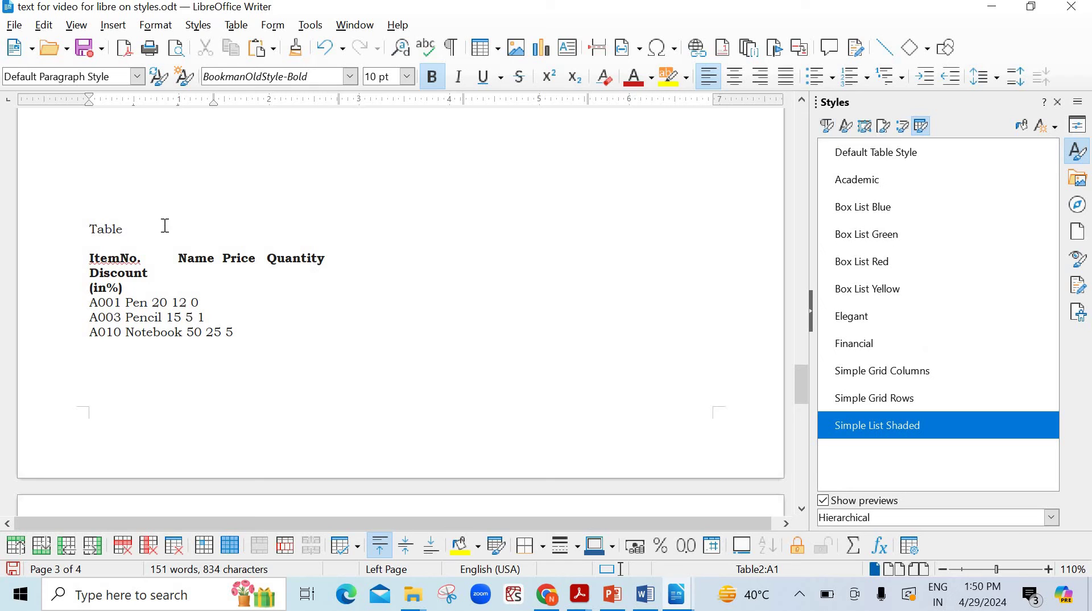
{"action": "left_click_drag", "start_coordinate": [163, 226], "coordinate": [9, 219]}
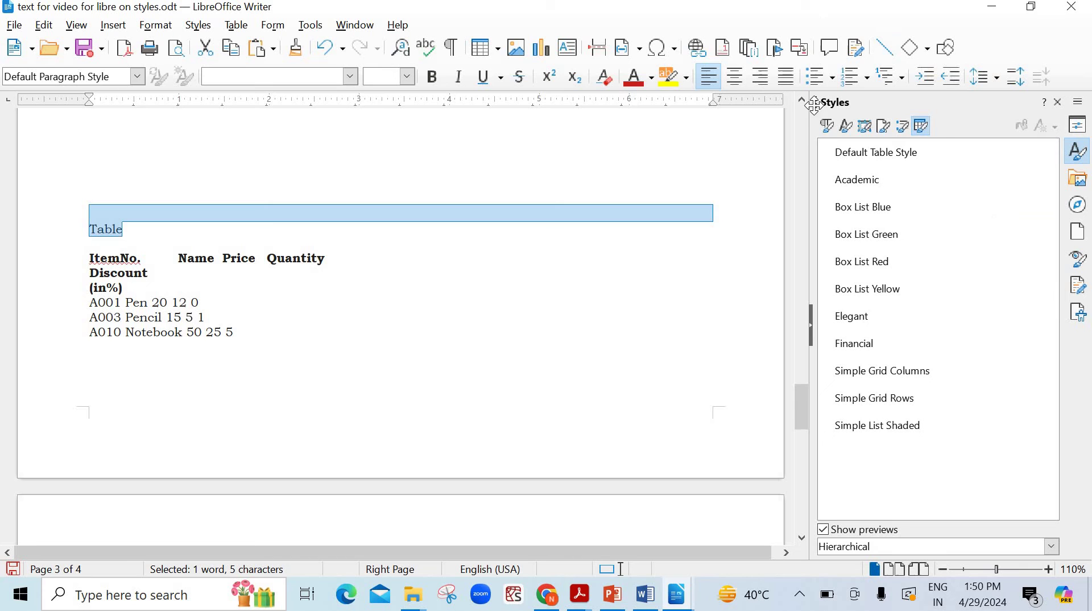
{"action": "left_click", "coordinate": [828, 129]}
{"action": "scroll", "coordinate": [945, 448], "scroll_direction": "down", "scroll_amount": 3}
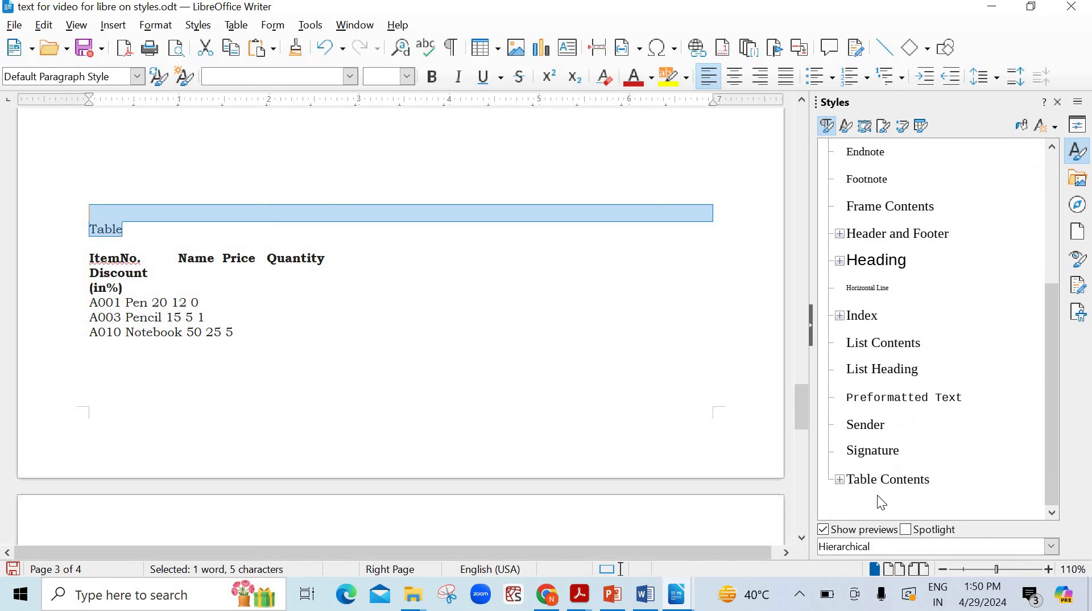
{"action": "left_click", "coordinate": [839, 480]}
{"action": "scroll", "coordinate": [941, 455], "scroll_direction": "down", "scroll_amount": 1}
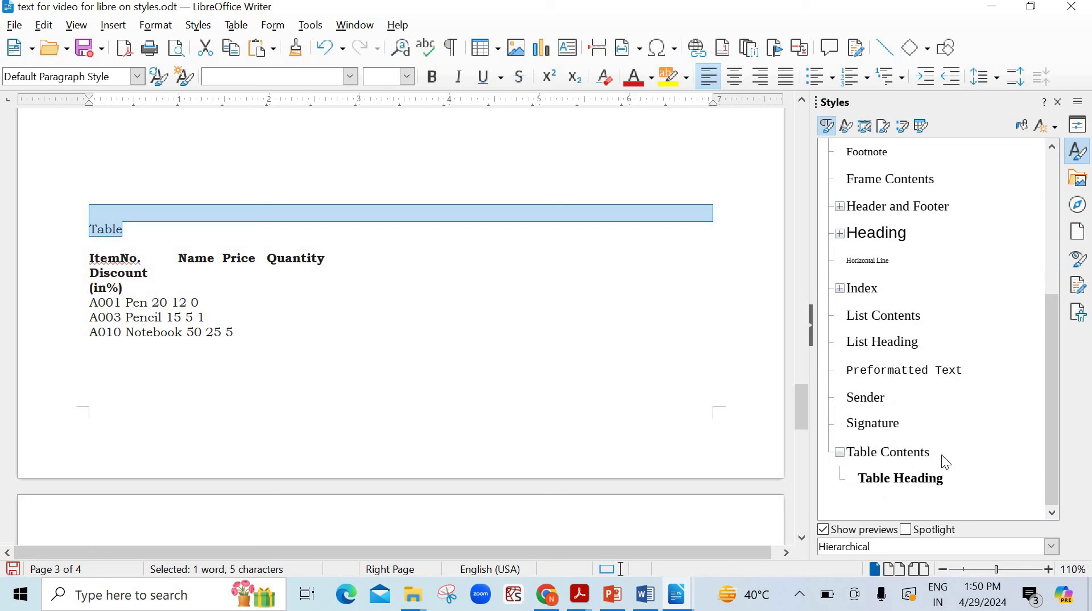
{"action": "left_click", "coordinate": [897, 481]}
{"action": "double_click", "coordinate": [896, 482]}
{"action": "left_click", "coordinate": [439, 276]}
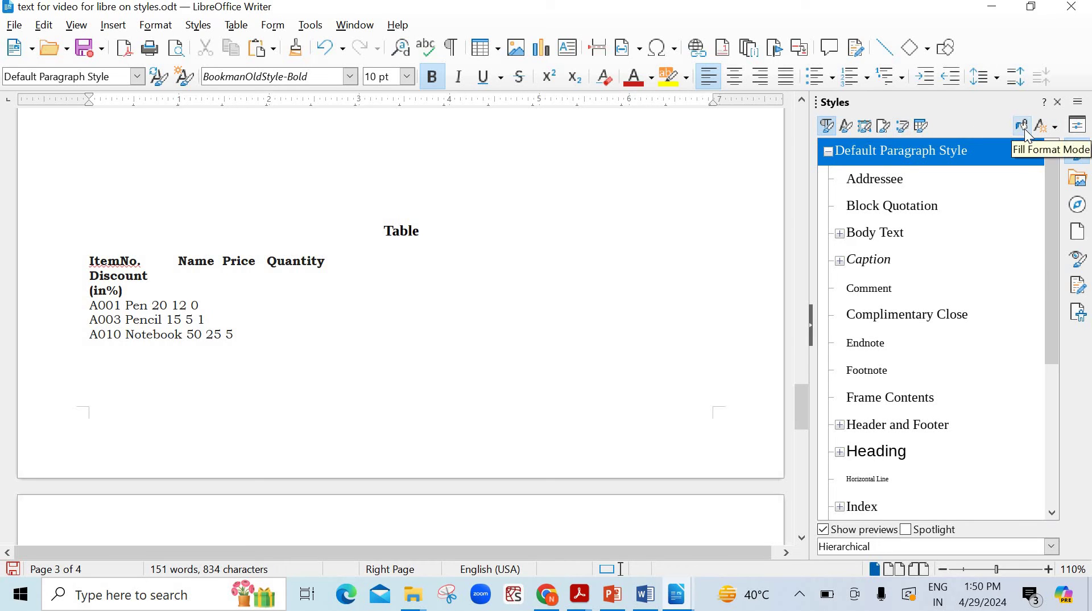
Select the CBSE introduction paragraph
{"action": "left_click", "coordinate": [1055, 126]}
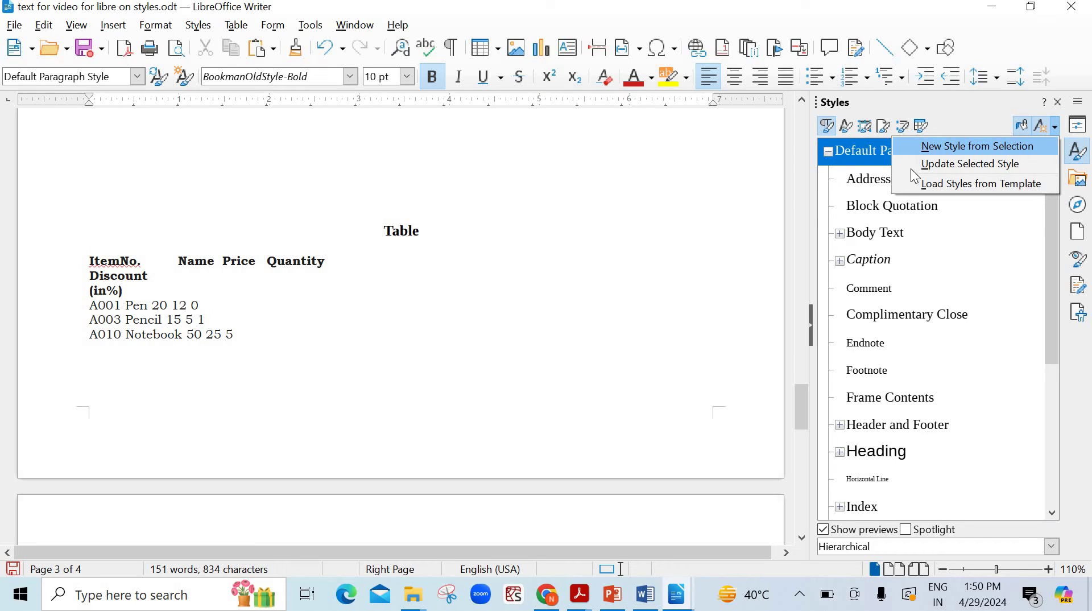
{"action": "left_click", "coordinate": [537, 256]}
{"action": "scroll", "coordinate": [539, 255], "scroll_direction": "up", "scroll_amount": 5}
{"action": "scroll", "coordinate": [539, 255], "scroll_direction": "up", "scroll_amount": 5}
{"action": "scroll", "coordinate": [571, 242], "scroll_direction": "down", "scroll_amount": 1}
{"action": "left_click", "coordinate": [571, 250]}
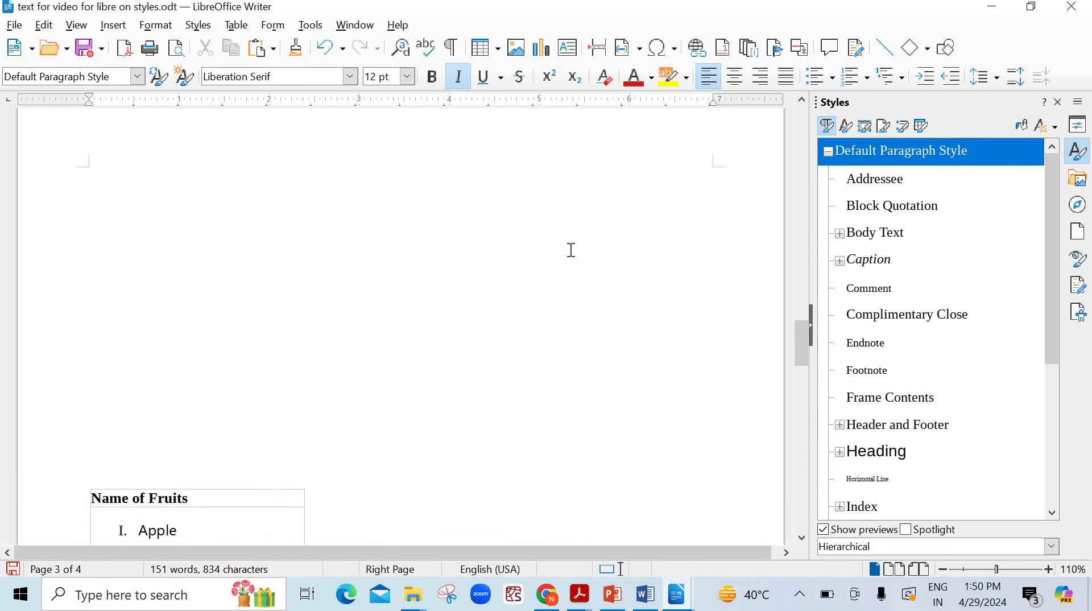
{"action": "scroll", "coordinate": [569, 248], "scroll_direction": "up", "scroll_amount": 6}
{"action": "scroll", "coordinate": [464, 389], "scroll_direction": "down", "scroll_amount": 3}
{"action": "left_click_drag", "start_coordinate": [176, 414], "coordinate": [74, 350]}
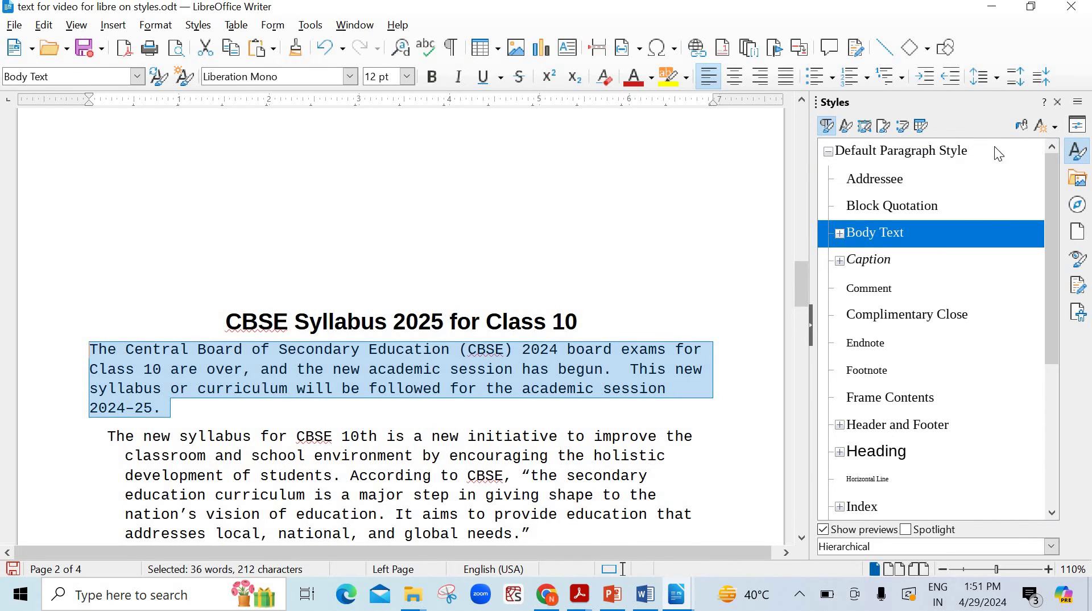
Create paragraph style 'new style for paragraph' from the selection
{"action": "left_click", "coordinate": [1048, 131]}
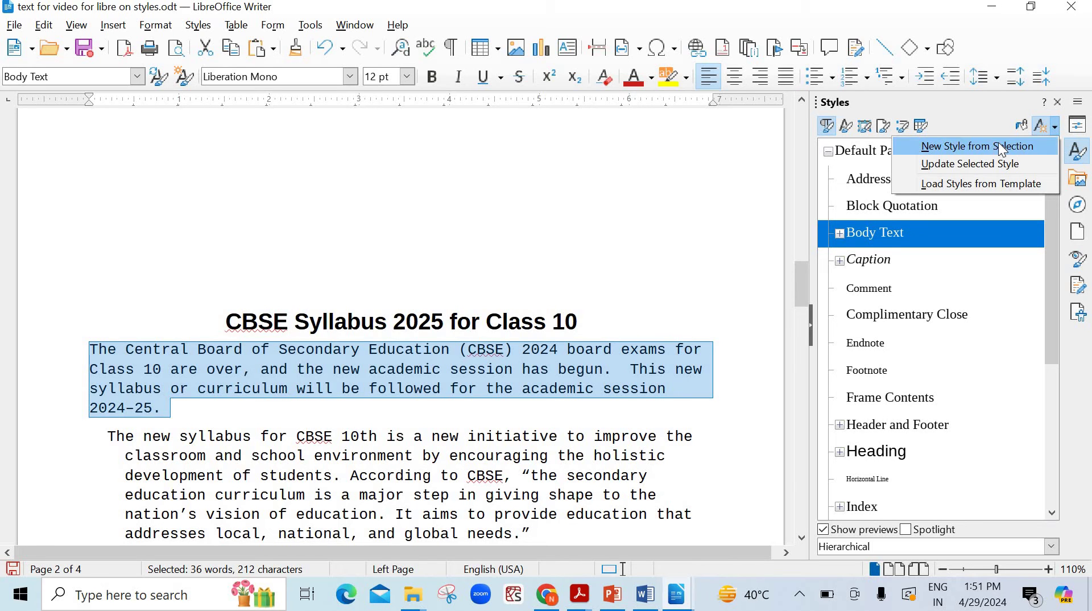
{"action": "left_click", "coordinate": [1002, 147]}
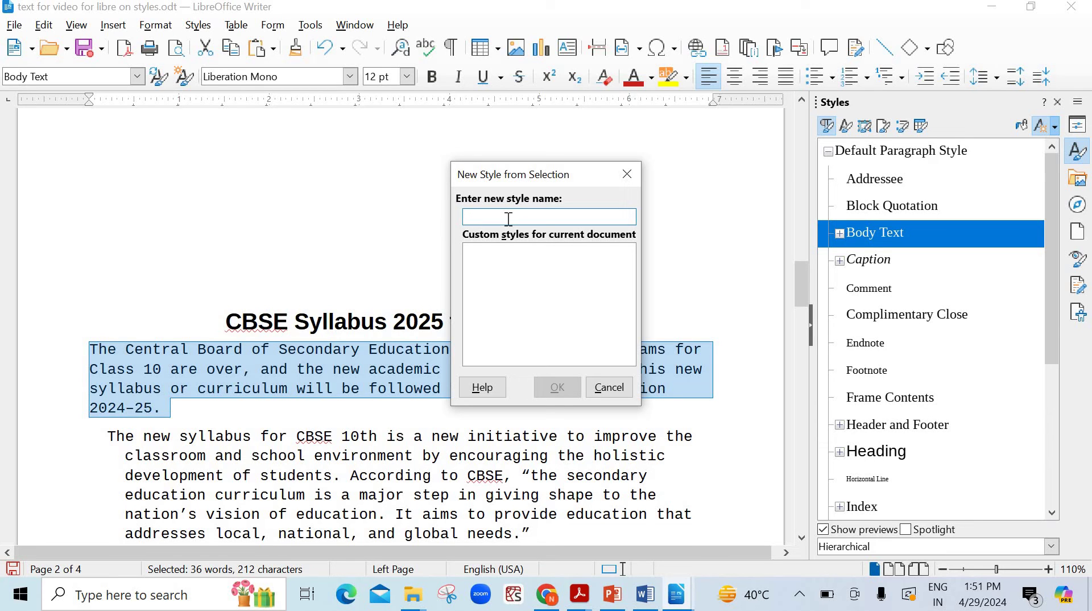
{"action": "type", "text": "new style"}
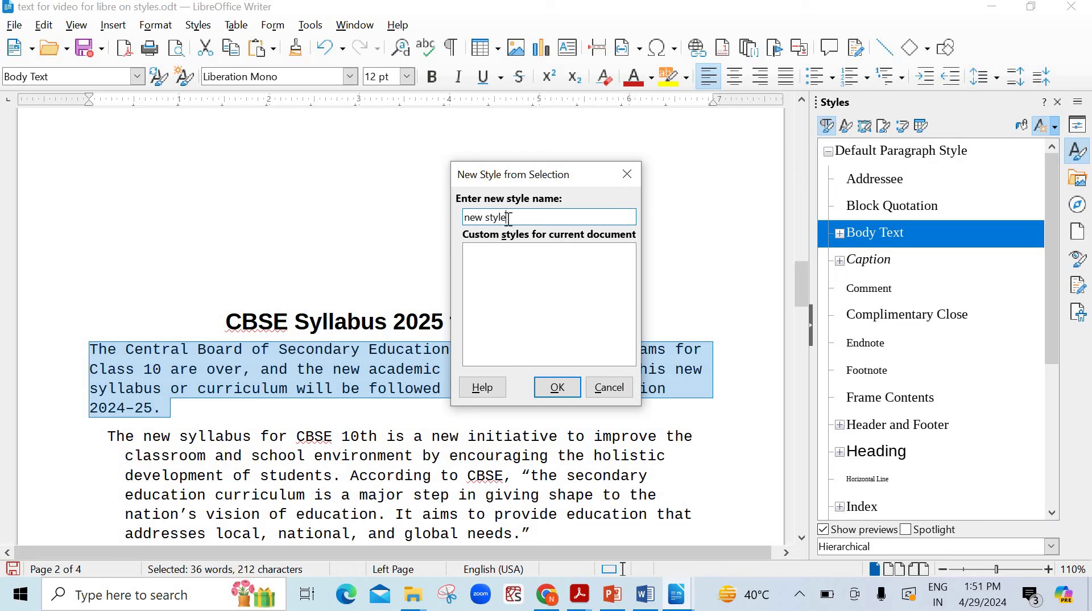
{"action": "type", "text": " for paragraph"}
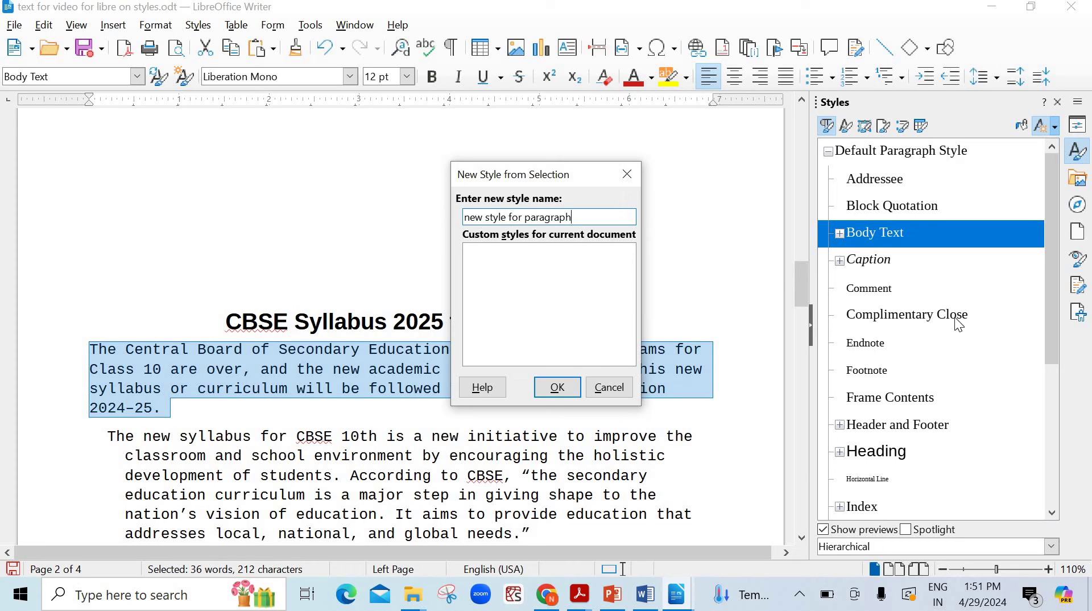
{"action": "left_click", "coordinate": [547, 392]}
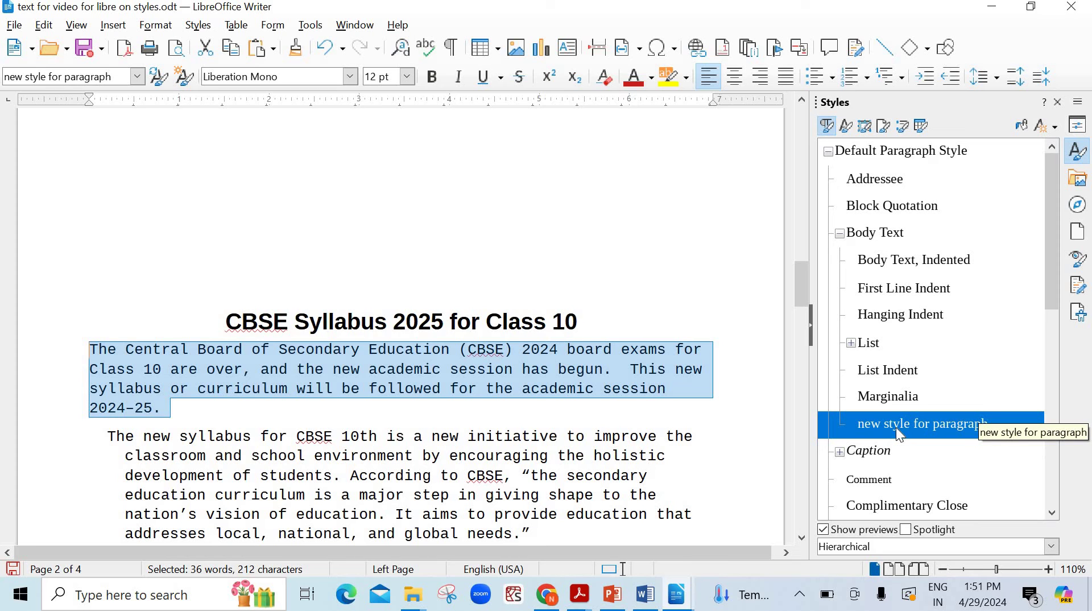
Apply the Emphasis character style to the 'The new syllabus for CBSE 10th' paragraph
{"action": "scroll", "coordinate": [598, 420], "scroll_direction": "down", "scroll_amount": 3}
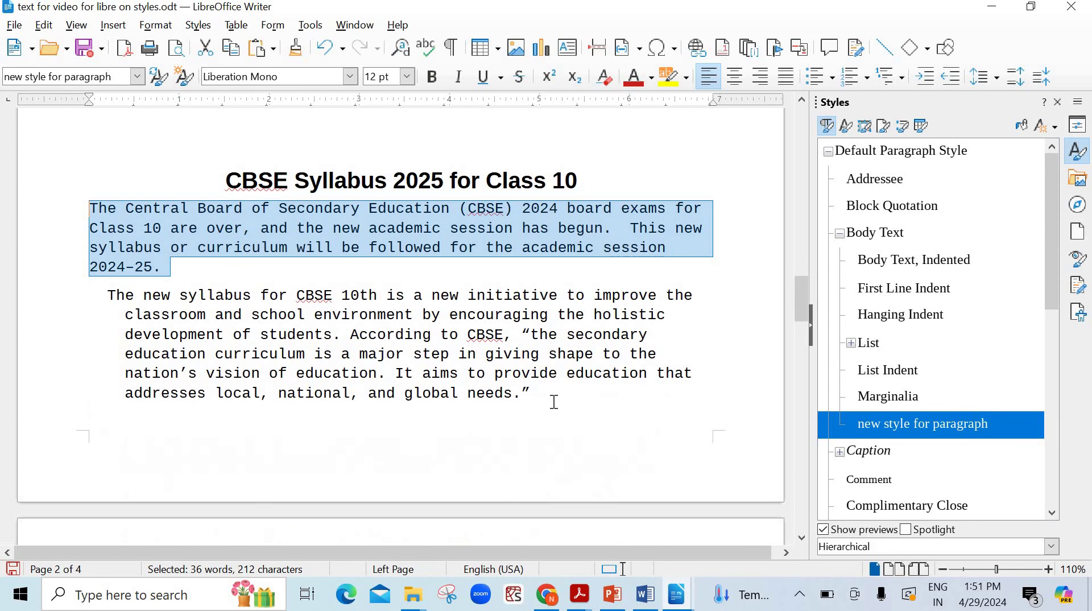
{"action": "left_click_drag", "start_coordinate": [555, 402], "coordinate": [81, 289]}
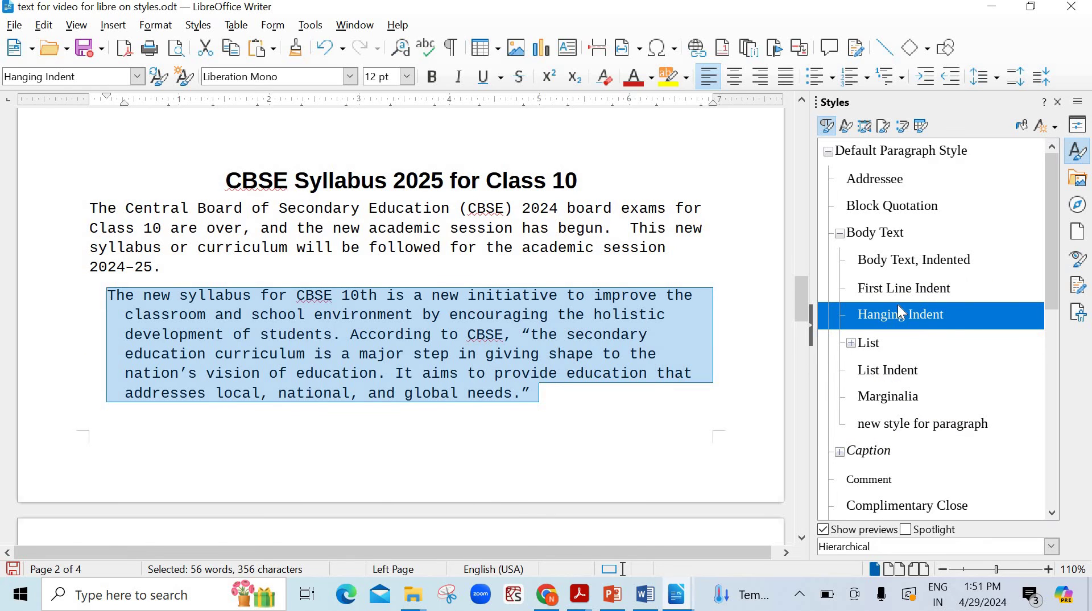
{"action": "left_click", "coordinate": [847, 126]}
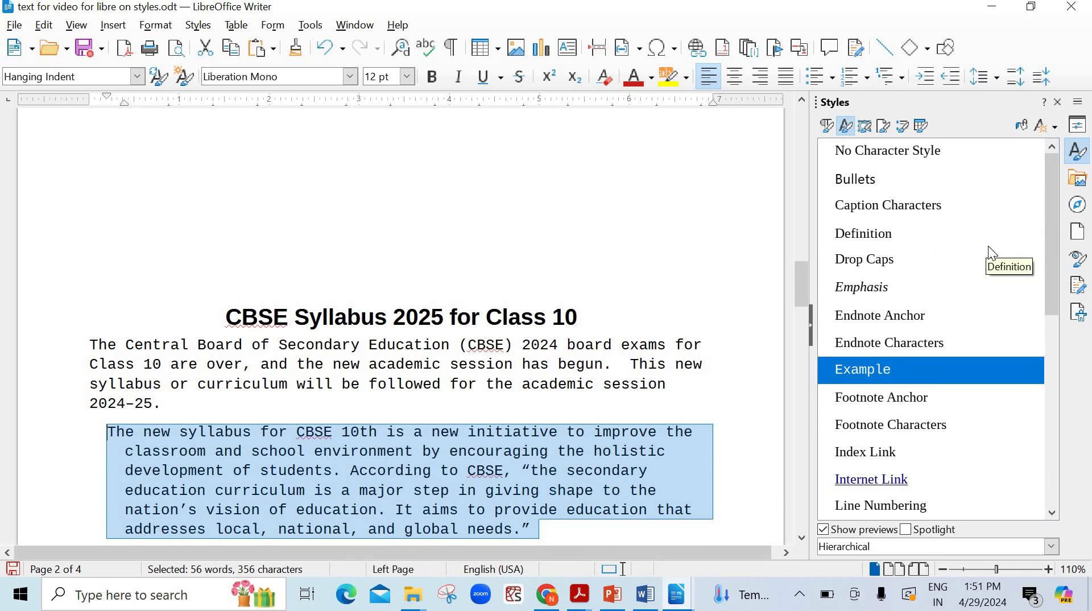
{"action": "left_click", "coordinate": [862, 288]}
{"action": "double_click", "coordinate": [863, 289]}
Review the italic result and switch the sidebar back to Paragraph Styles
{"action": "scroll", "coordinate": [724, 393], "scroll_direction": "down", "scroll_amount": 3}
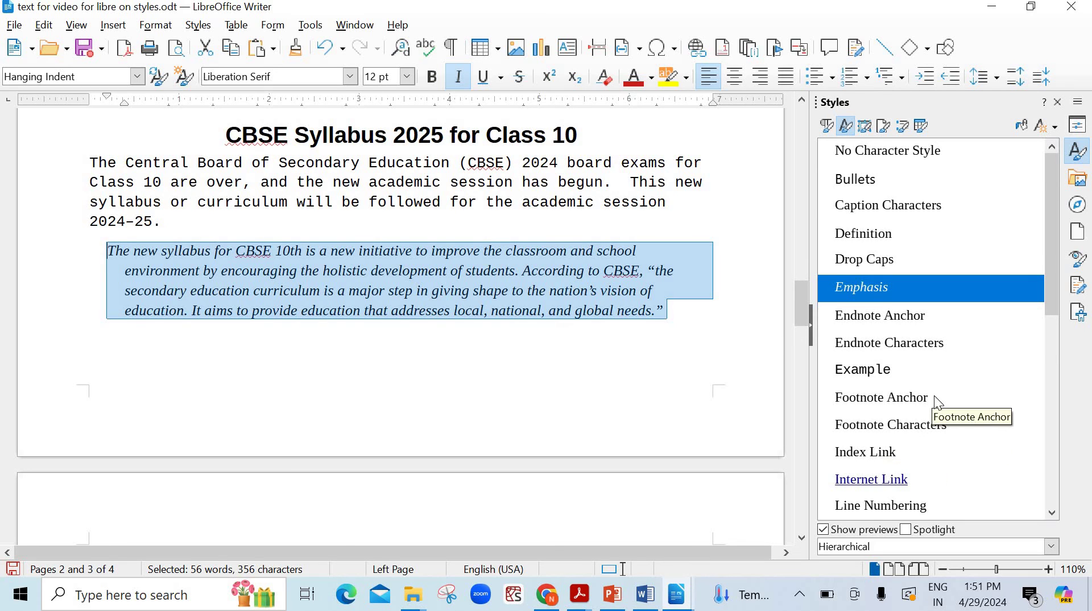
{"action": "scroll", "coordinate": [935, 395], "scroll_direction": "down", "scroll_amount": 3}
{"action": "scroll", "coordinate": [935, 397], "scroll_direction": "down", "scroll_amount": 1}
{"action": "scroll", "coordinate": [936, 397], "scroll_direction": "up", "scroll_amount": 5}
{"action": "scroll", "coordinate": [956, 384], "scroll_direction": "down", "scroll_amount": 3}
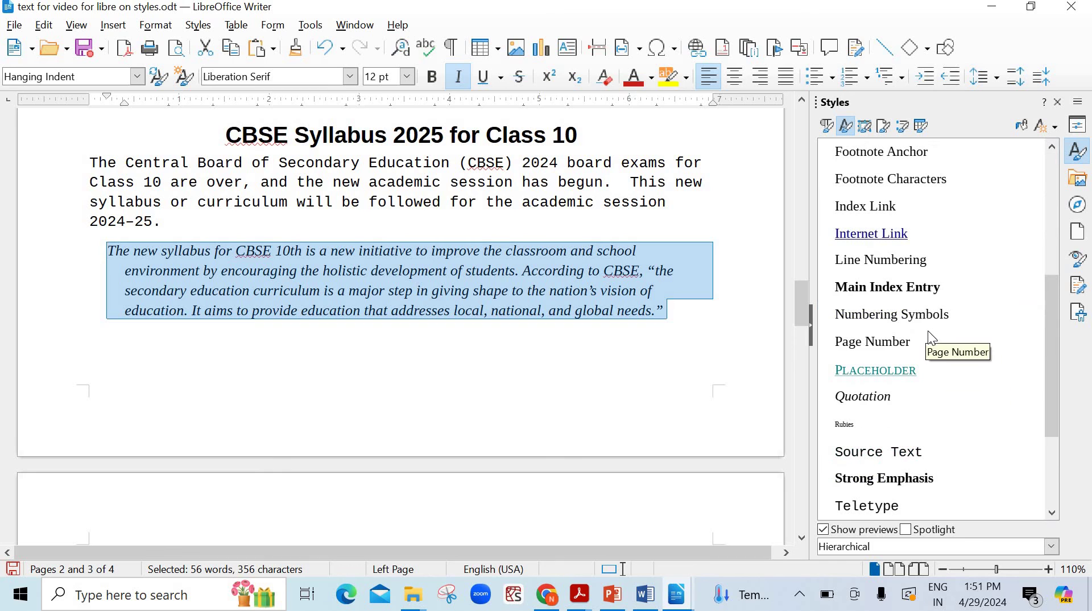
{"action": "scroll", "coordinate": [931, 337], "scroll_direction": "down", "scroll_amount": 2}
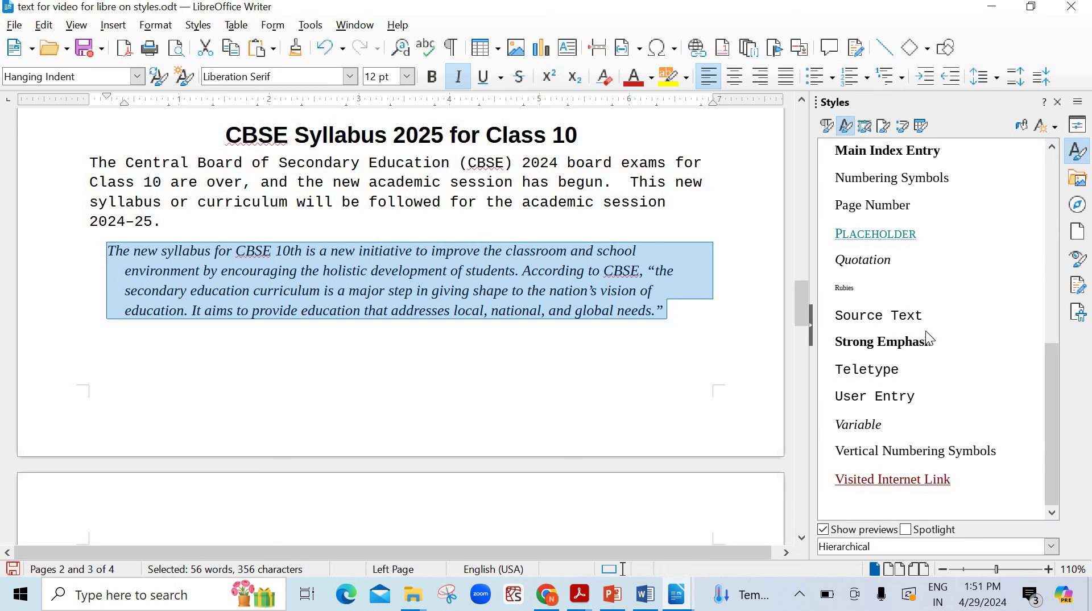
{"action": "scroll", "coordinate": [927, 330], "scroll_direction": "up", "scroll_amount": 6}
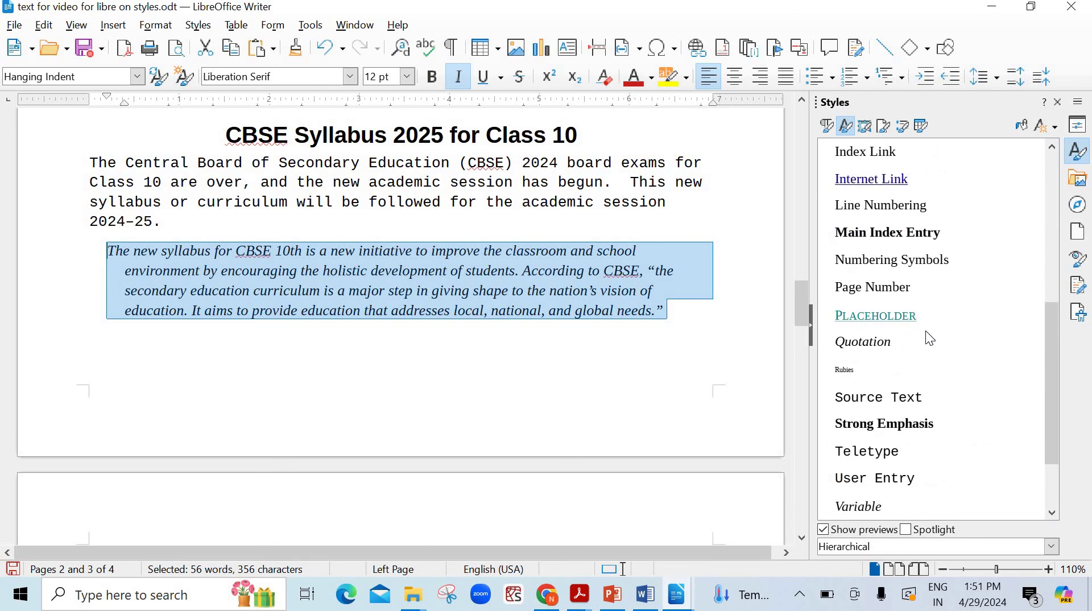
{"action": "left_click", "coordinate": [828, 125]}
{"action": "scroll", "coordinate": [940, 340], "scroll_direction": "down", "scroll_amount": 2}
{"action": "scroll", "coordinate": [943, 348], "scroll_direction": "down", "scroll_amount": 3}
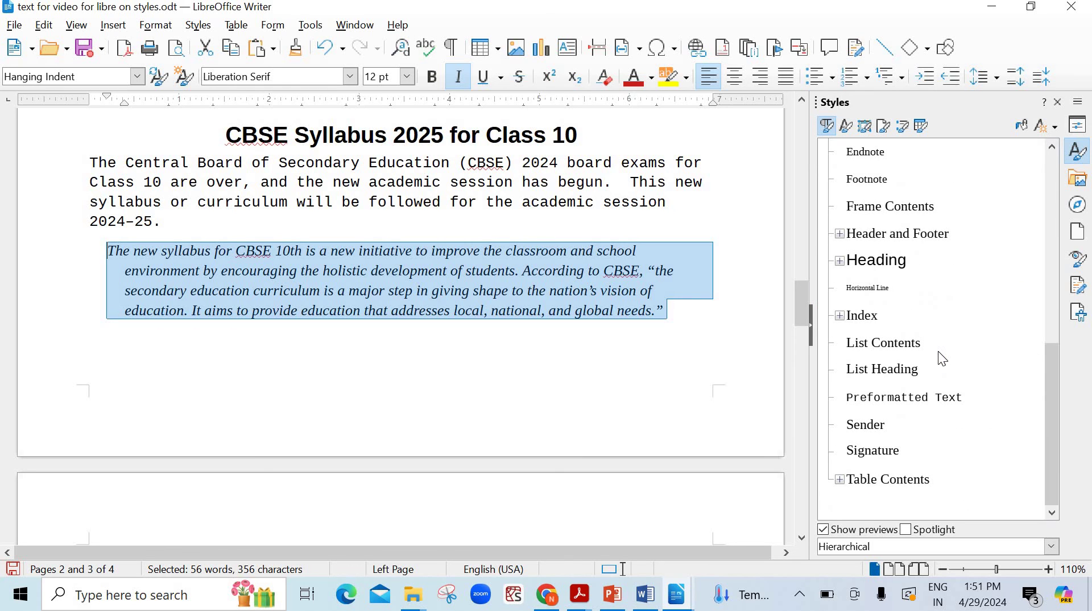
{"action": "left_click", "coordinate": [1054, 132]}
{"action": "left_click", "coordinate": [1005, 163]}
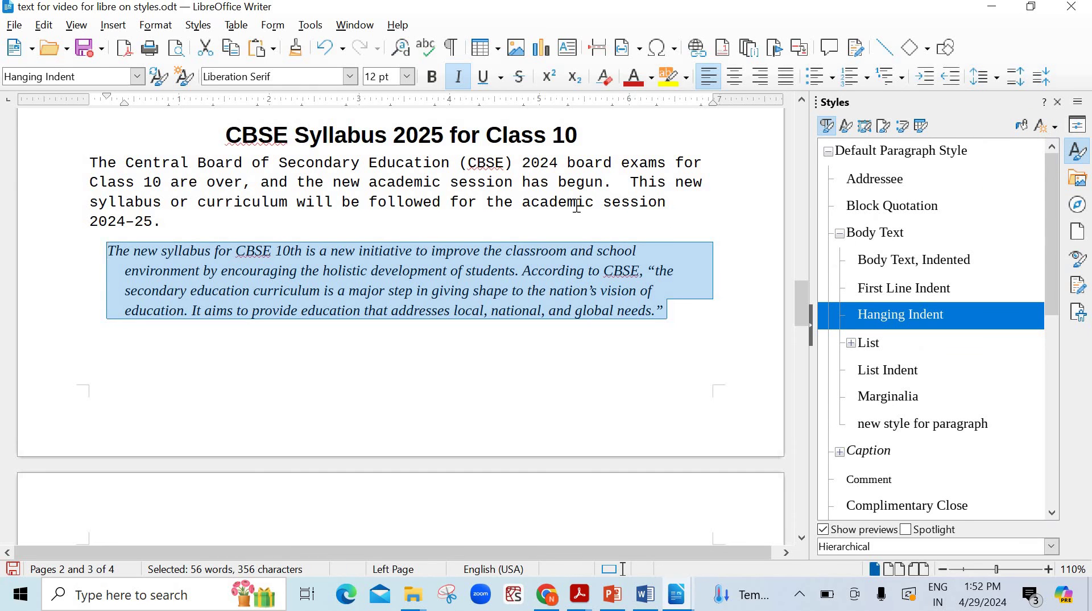
{"action": "left_click", "coordinate": [577, 206]}
{"action": "left_click_drag", "start_coordinate": [617, 215], "coordinate": [497, 165]}
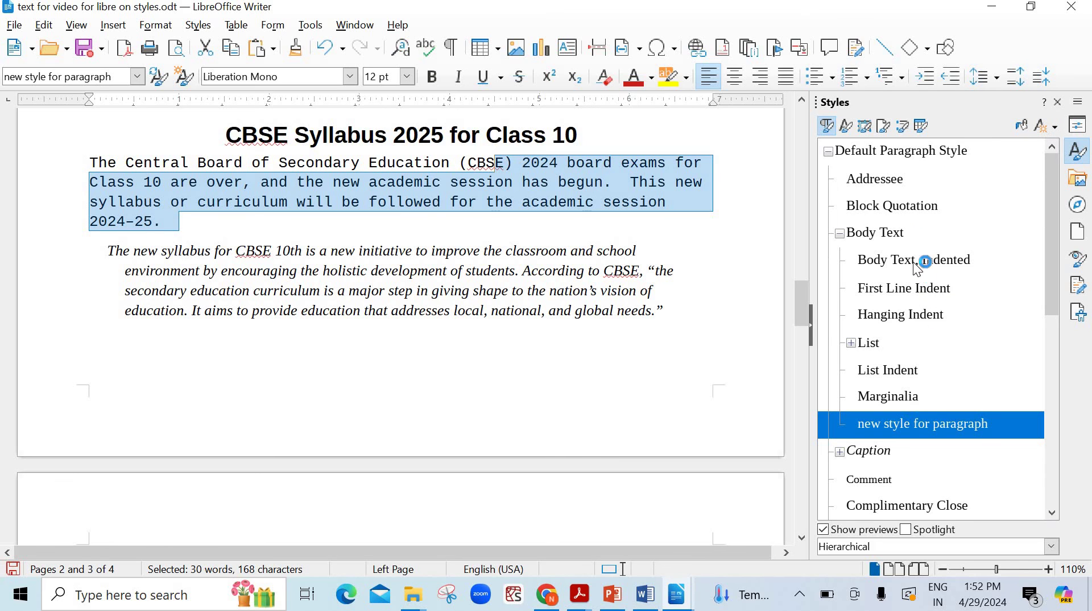
{"action": "left_click", "coordinate": [846, 126]}
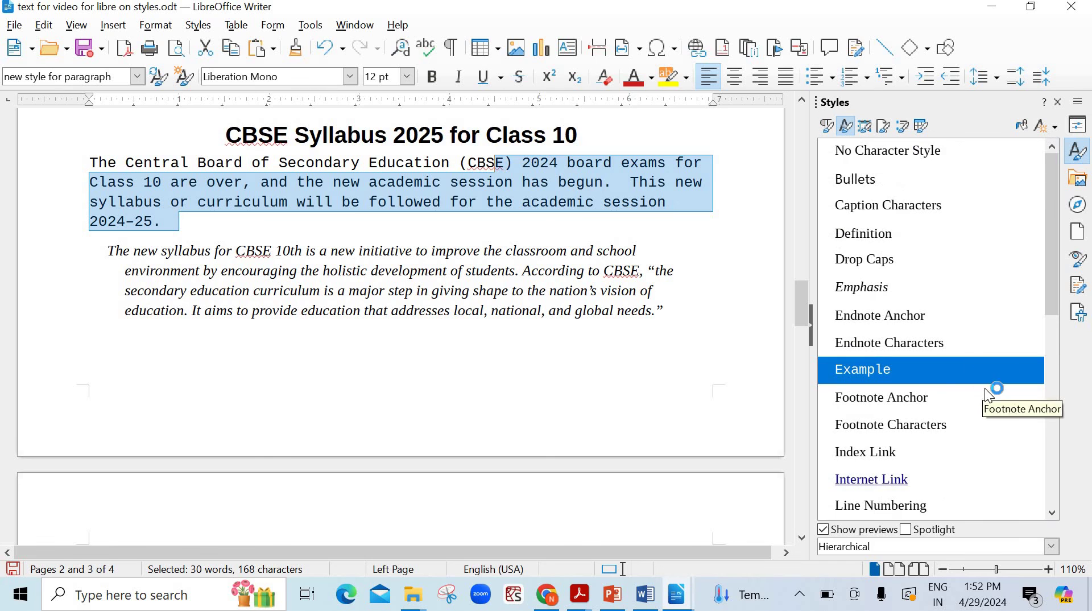
{"action": "scroll", "coordinate": [985, 388], "scroll_direction": "down", "scroll_amount": 5}
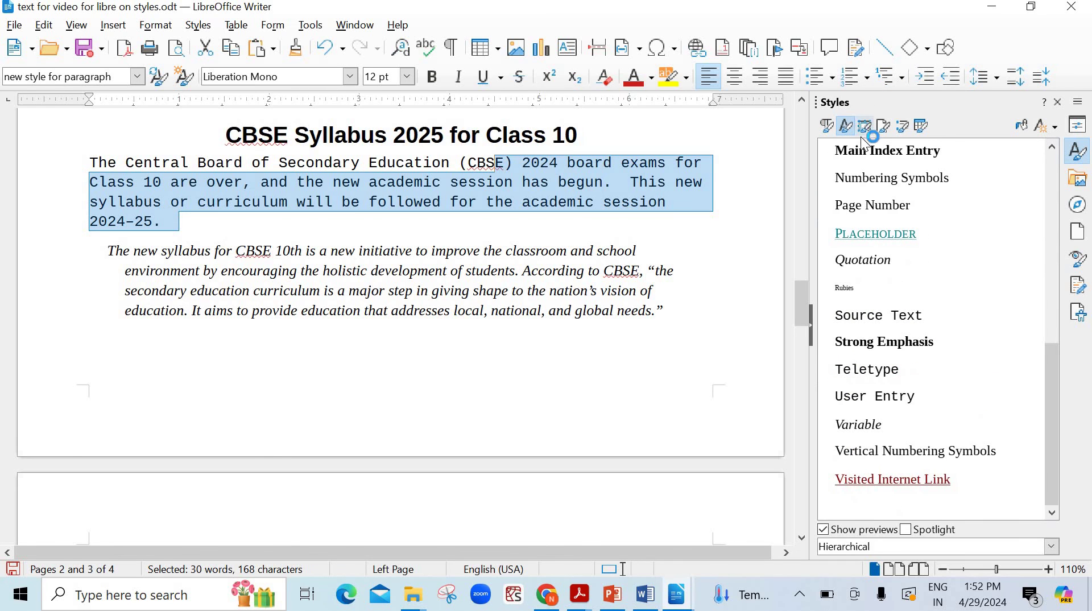
{"action": "left_click", "coordinate": [923, 126]}
{"action": "left_click", "coordinate": [826, 127]}
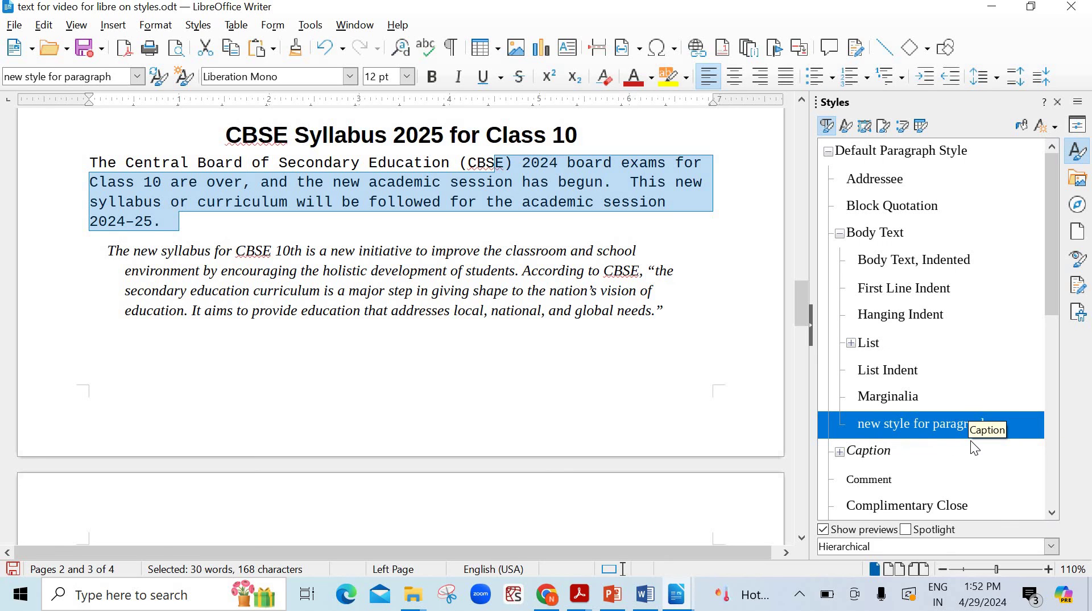
Open and confirm the settings of 'new style for paragraph'
{"action": "right_click", "coordinate": [873, 422]}
{"action": "left_click", "coordinate": [898, 447]}
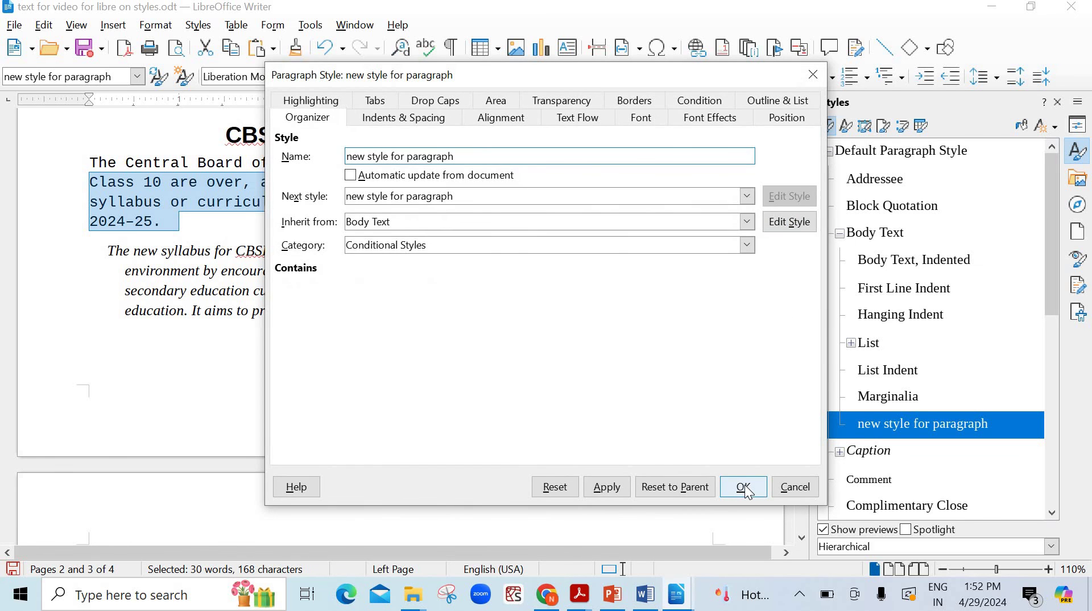
{"action": "left_click", "coordinate": [744, 487]}
Apply 'new style for paragraph' to the italic second paragraph
{"action": "left_click", "coordinate": [322, 326]}
{"action": "left_click_drag", "start_coordinate": [673, 311], "coordinate": [613, 311]}
{"action": "left_click_drag", "start_coordinate": [401, 271], "coordinate": [114, 241]}
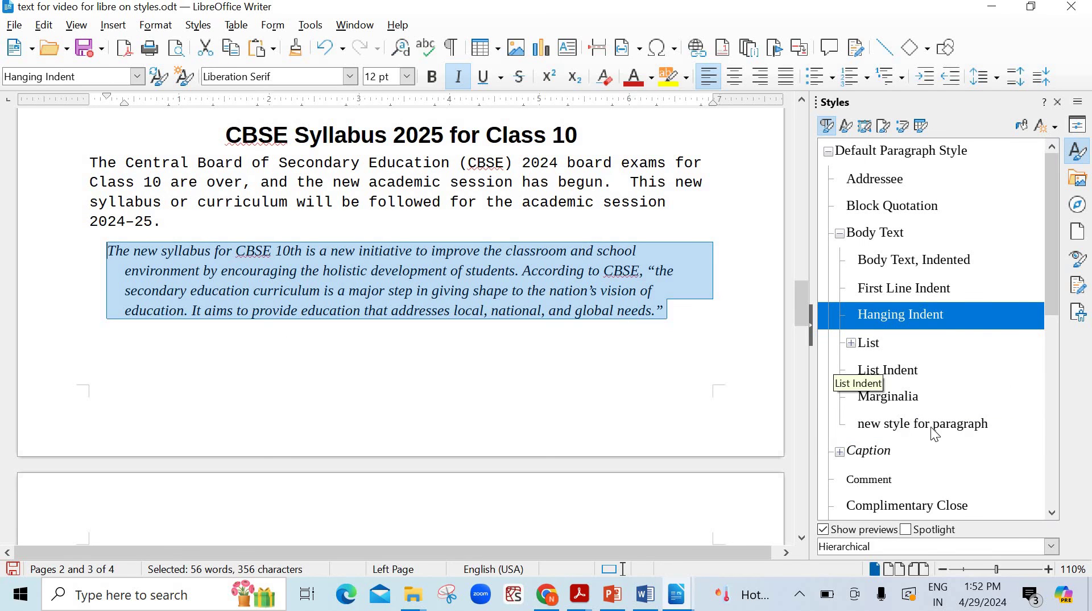
{"action": "double_click", "coordinate": [890, 426]}
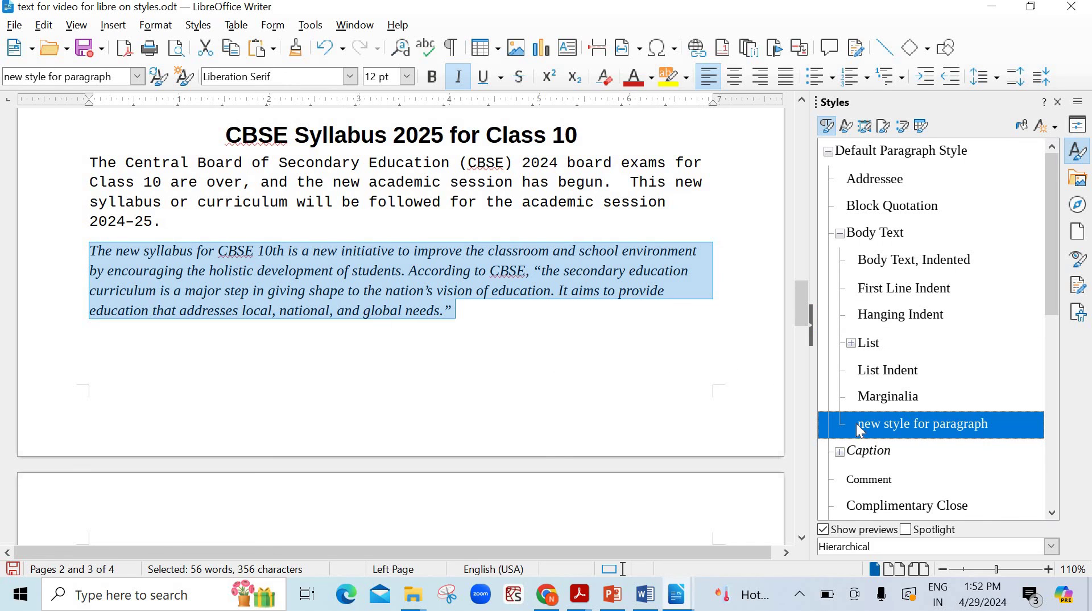
{"action": "left_click", "coordinate": [620, 368]}
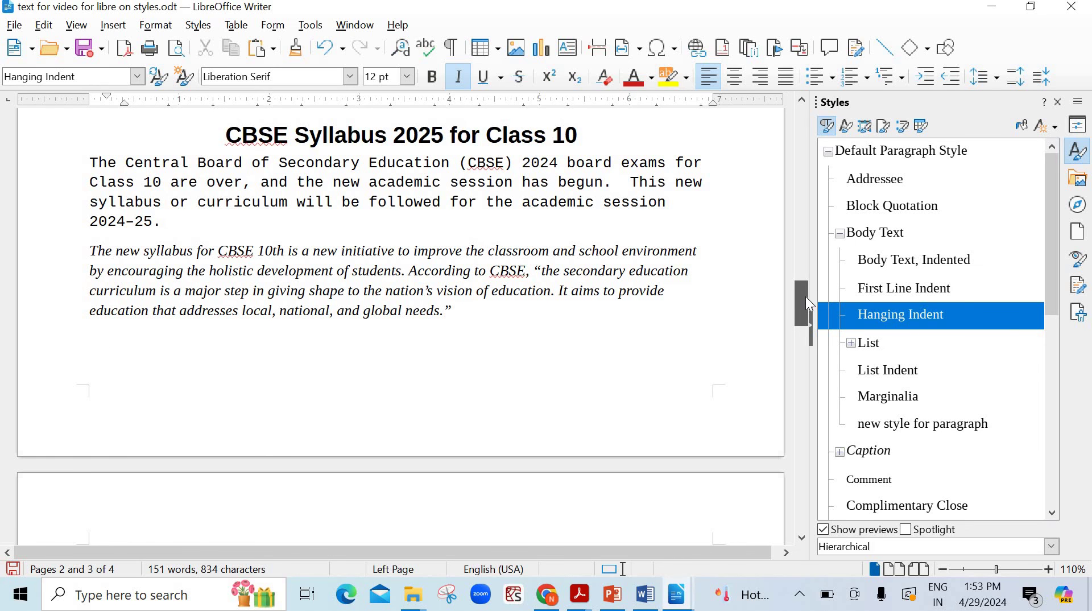
Scroll up to page 1 to show the Unit 1 Digital Documentation title
{"action": "left_click_drag", "start_coordinate": [806, 297], "coordinate": [803, 258]}
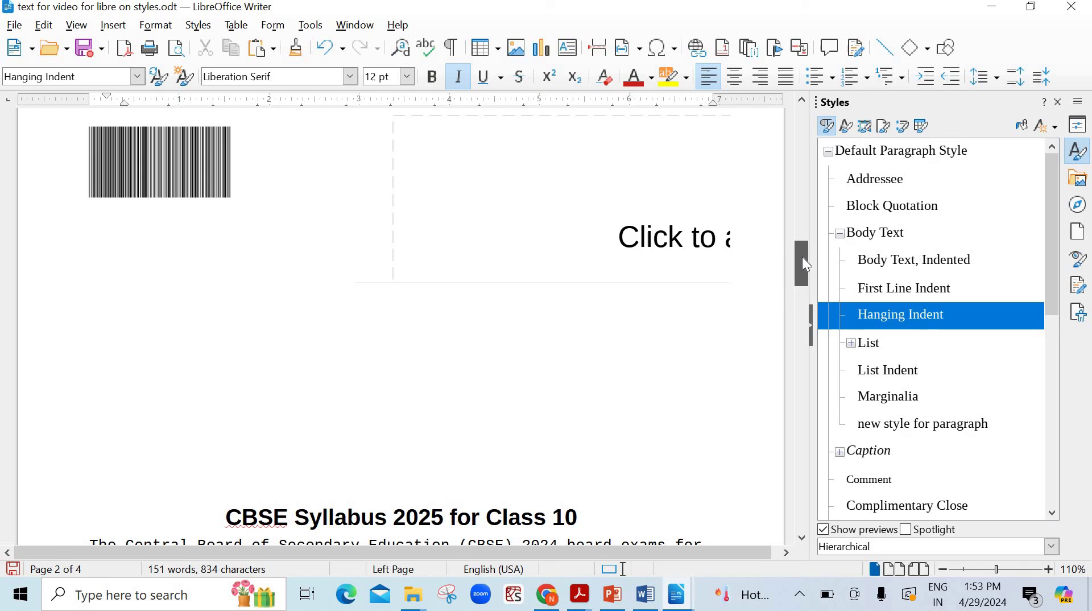
{"action": "mouse_move", "coordinate": [803, 255]}
{"action": "left_mouse_down"}
{"action": "mouse_move", "coordinate": [811, 142]}
{"action": "mouse_move", "coordinate": [829, 149]}
{"action": "left_mouse_up"}
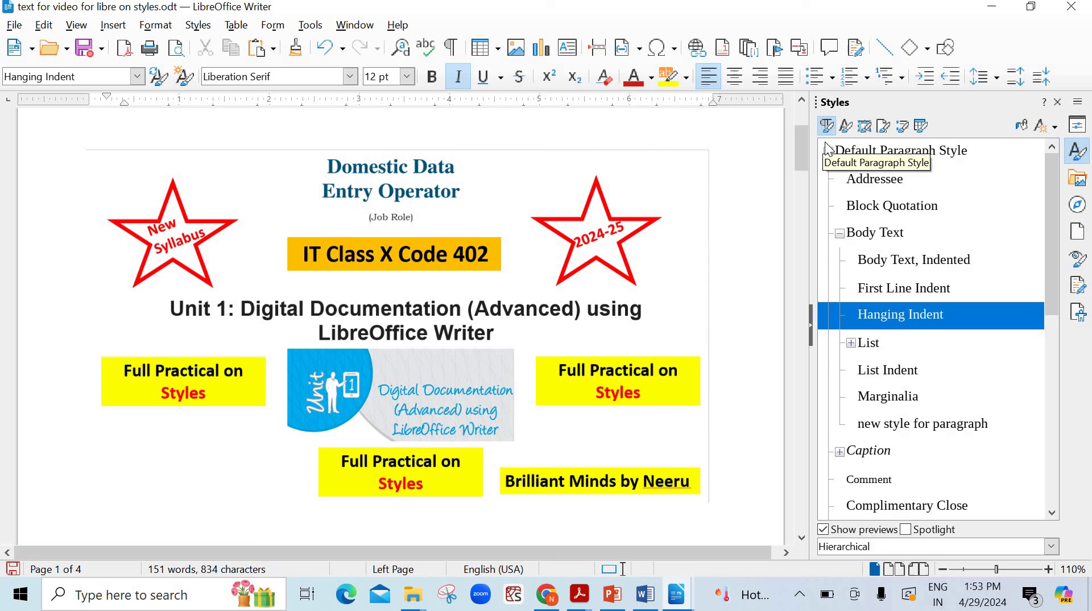